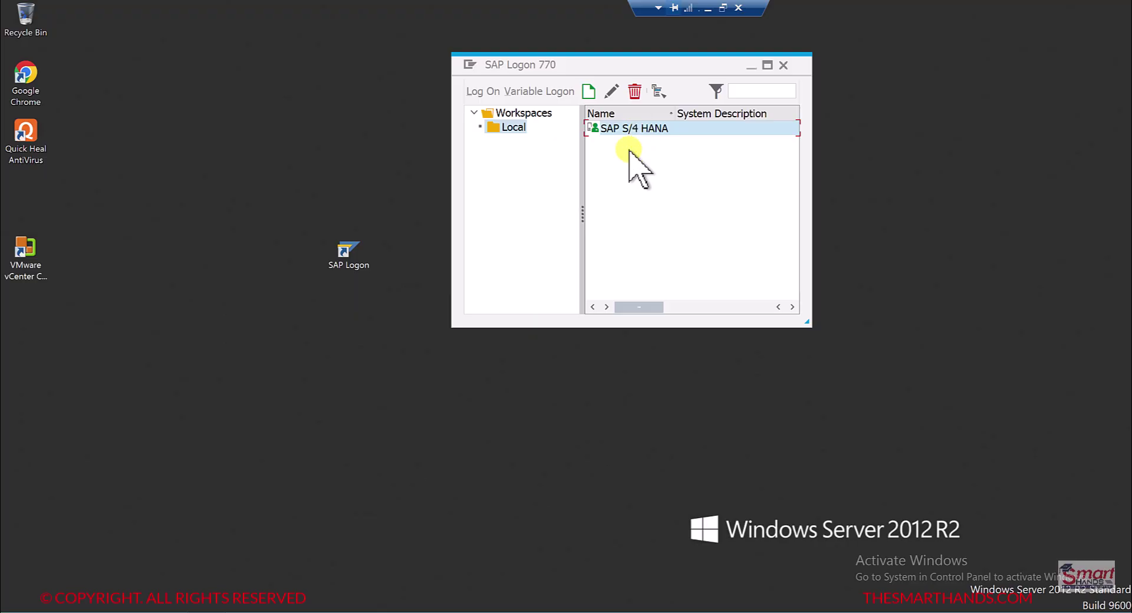
# Step: Open the SAP S/4 HANA connection and fill in the user ID and password
pyautogui.doubleClick(659, 131)
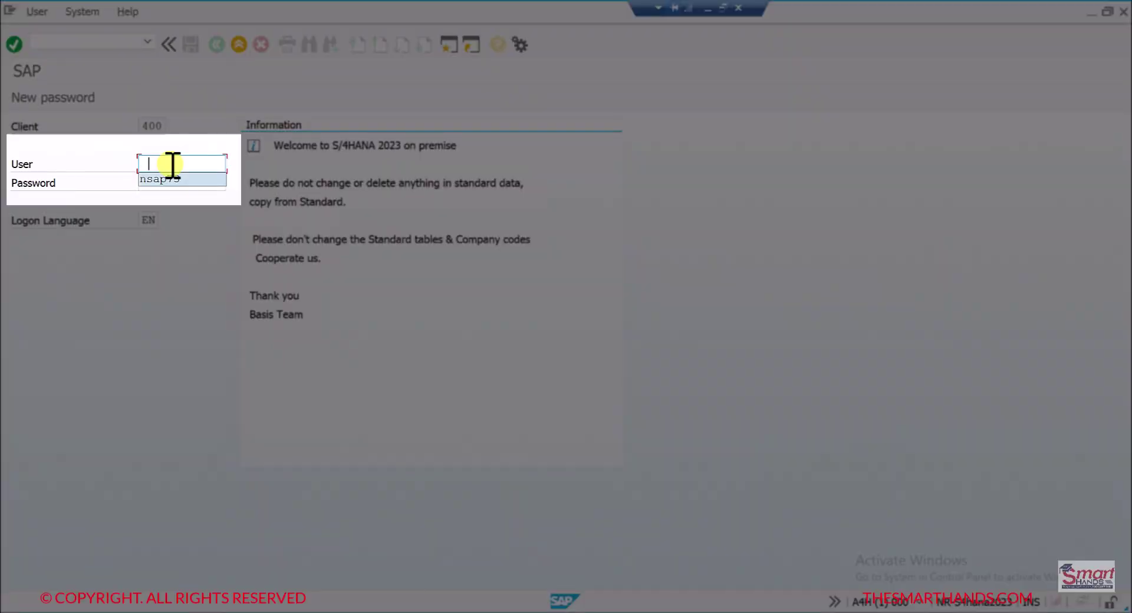
pyautogui.click(161, 182)
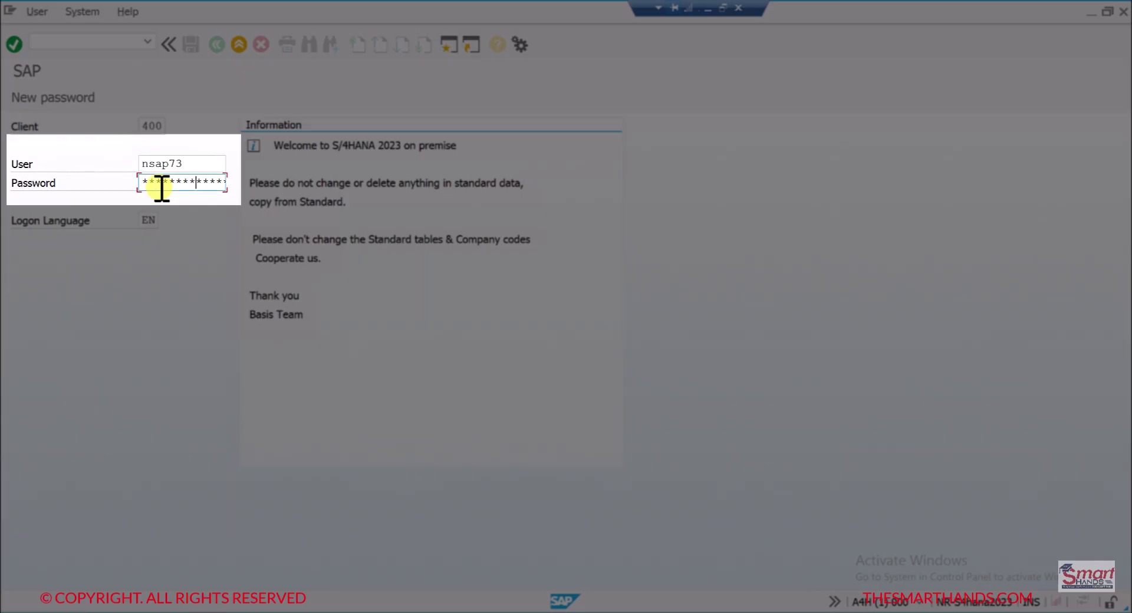
# Step: Log on to Easy Access, then select the stray 'ffffgg' text in the command field to clear it
pyautogui.press('Return')
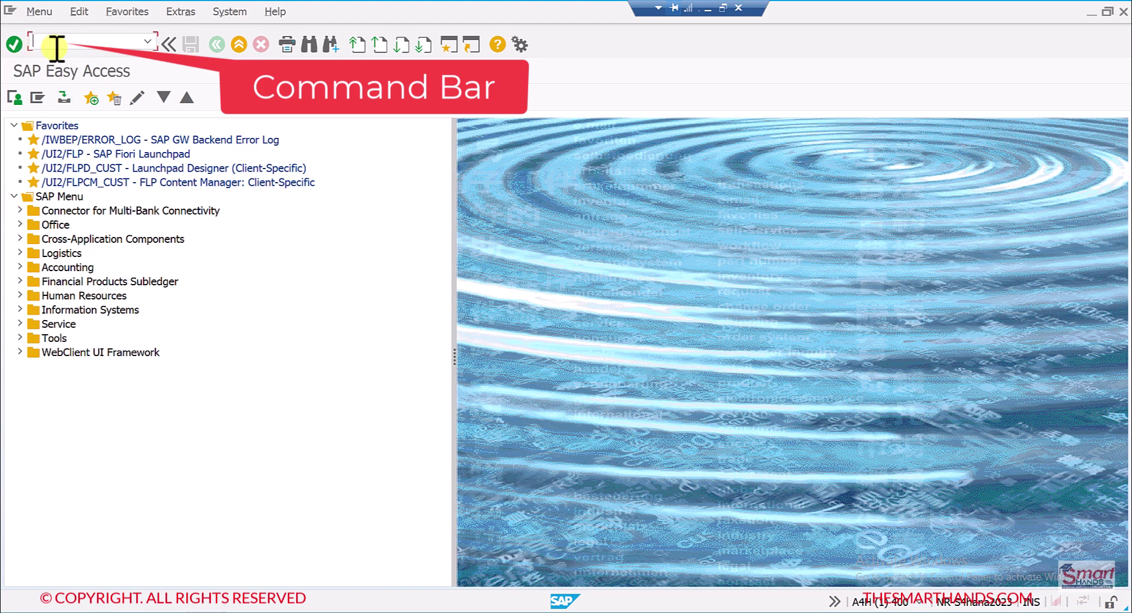
pyautogui.write('ffffgg')
pyautogui.doubleClick(30, 42)
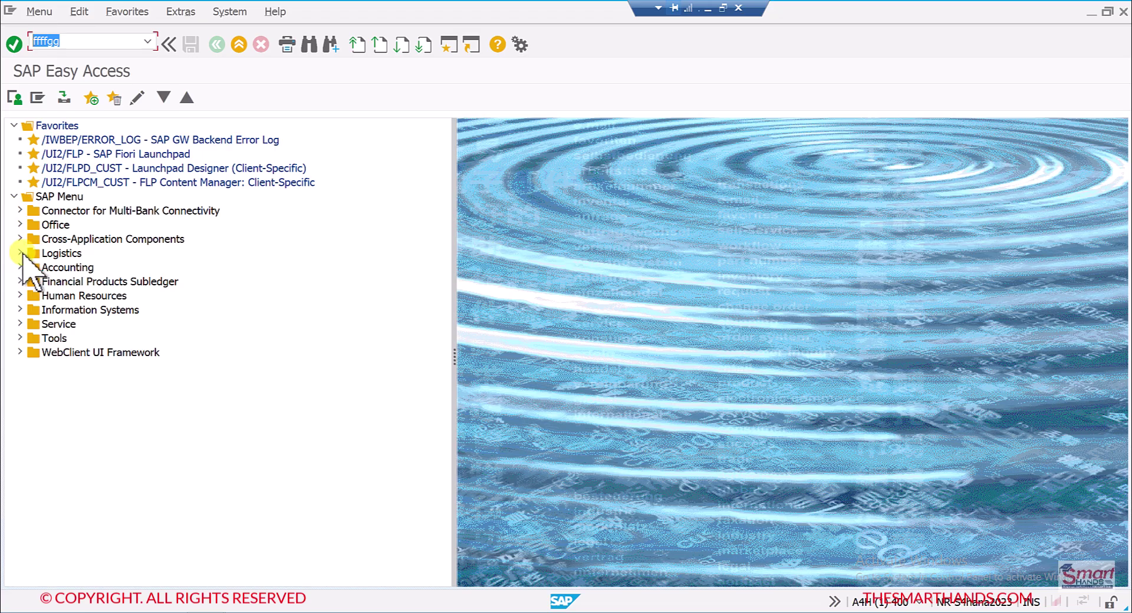
# Step: Expand Logistics > Sales and Distribution > Sales > Order to list VA01, VA02 and VA03
pyautogui.click(20, 253)
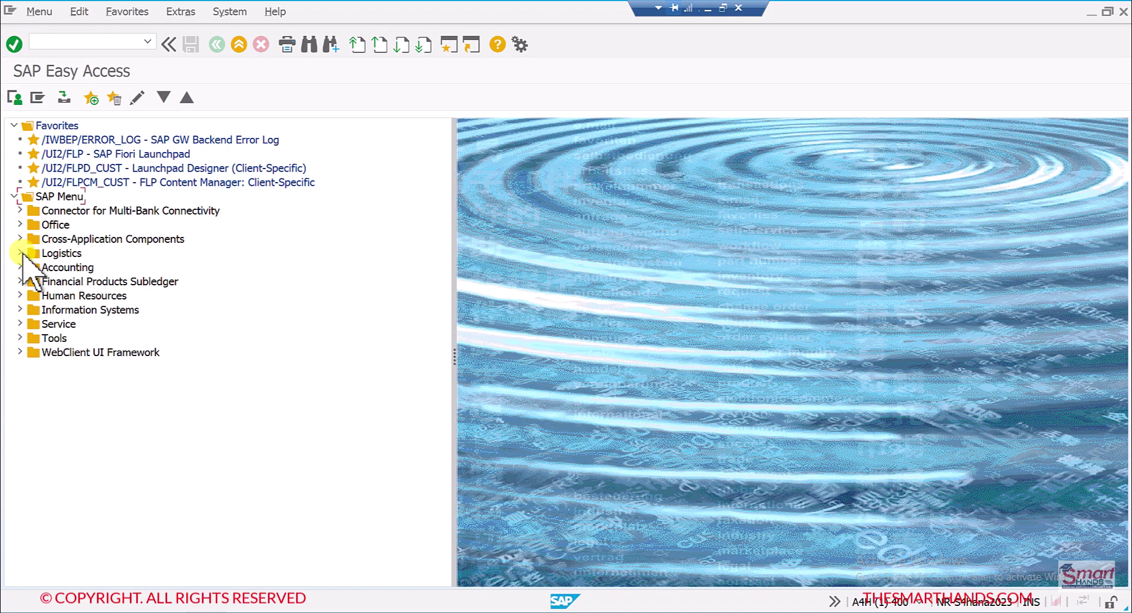
pyautogui.click(21, 253)
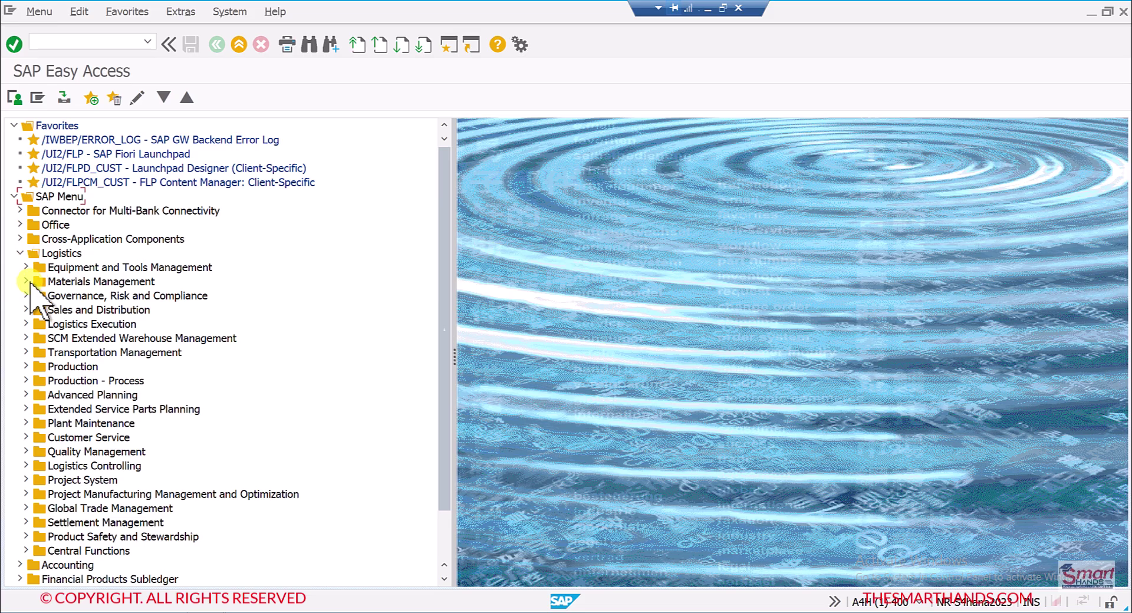
pyautogui.click(26, 310)
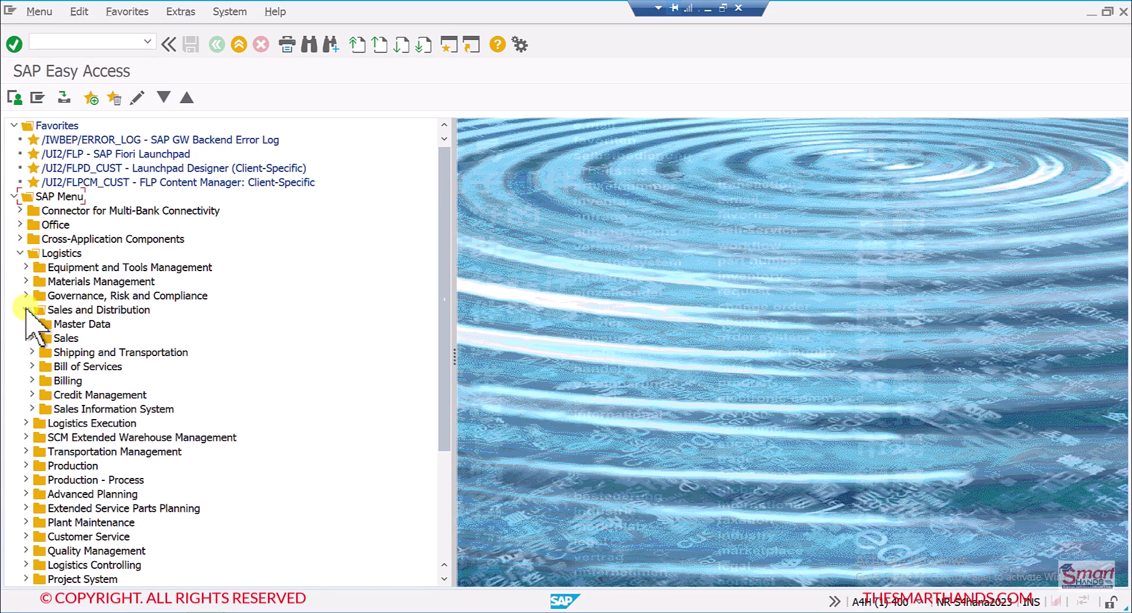
pyautogui.click(32, 338)
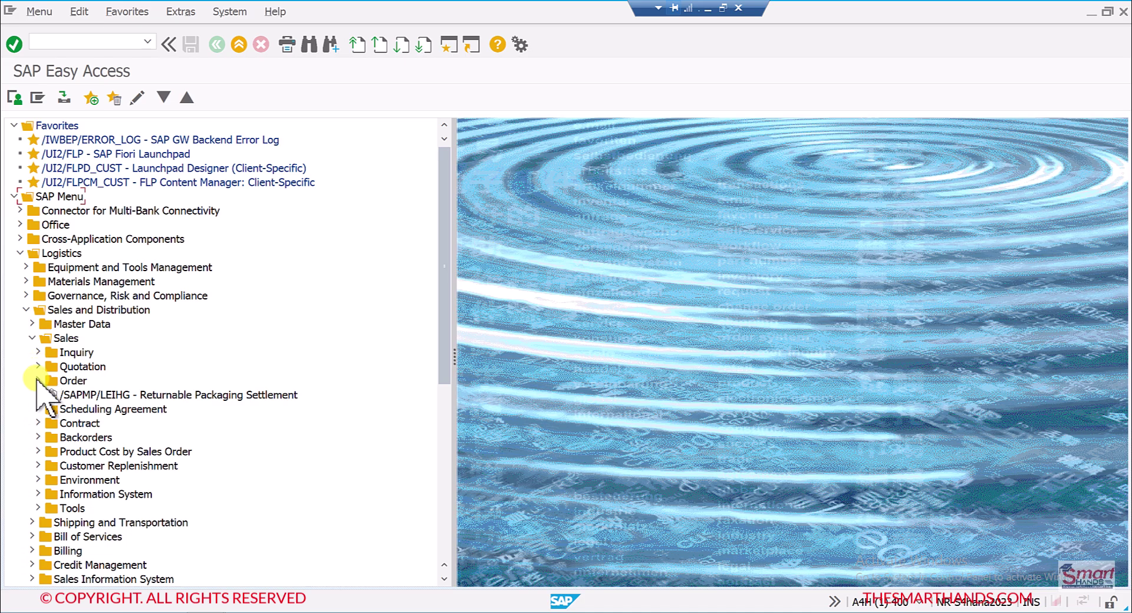
pyautogui.click(38, 380)
# Step: Start VA01 from the menu and again via the va01 code, returning to the menu each time
pyautogui.doubleClick(79, 397)
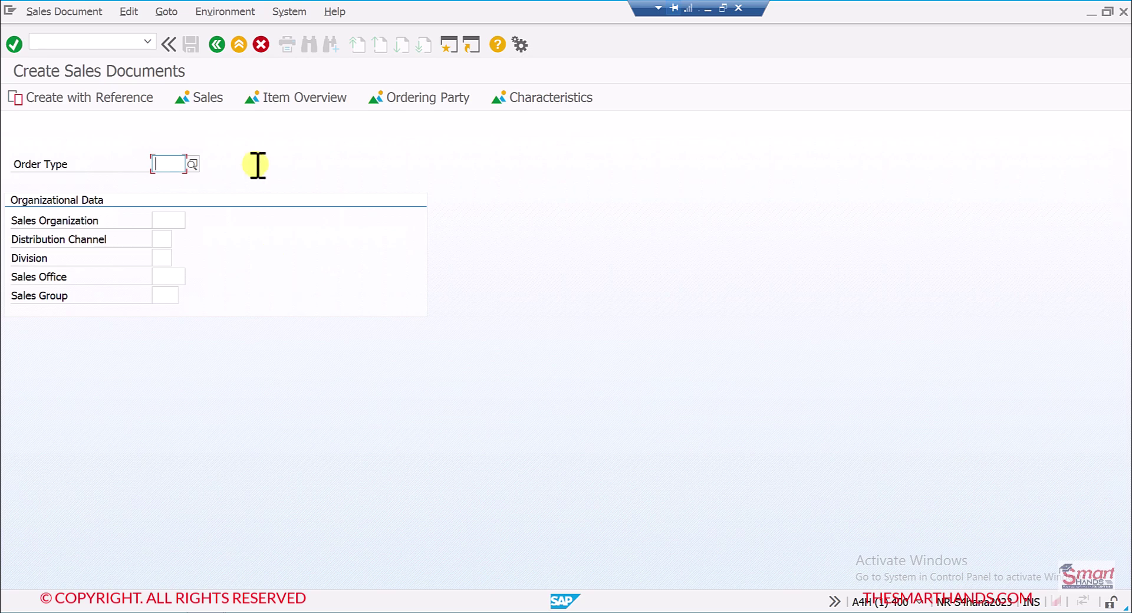
pyautogui.click(217, 45)
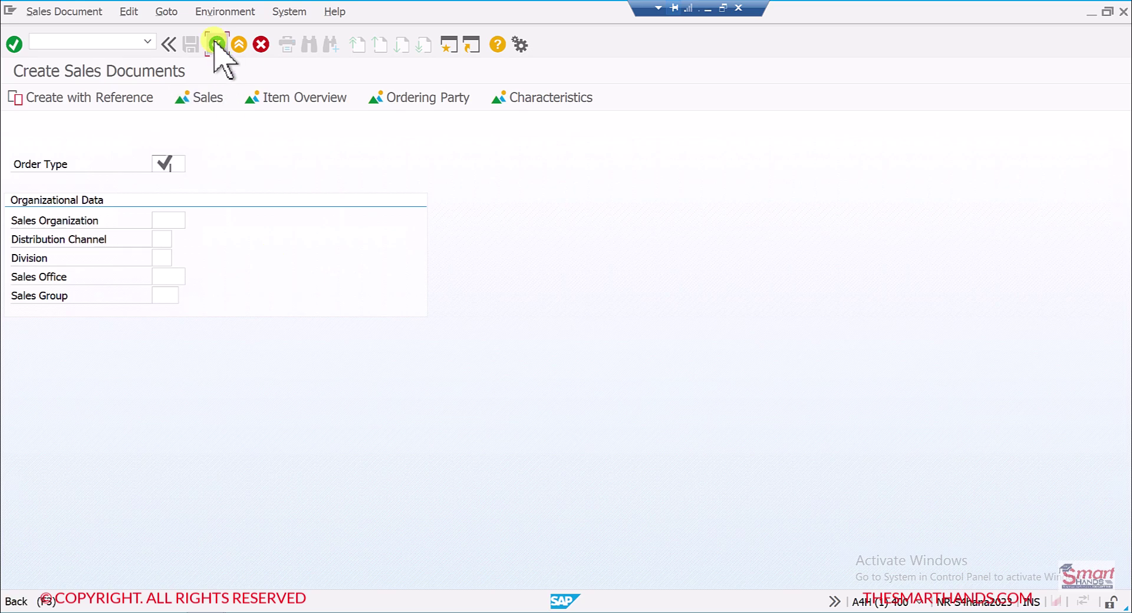
pyautogui.click(79, 41)
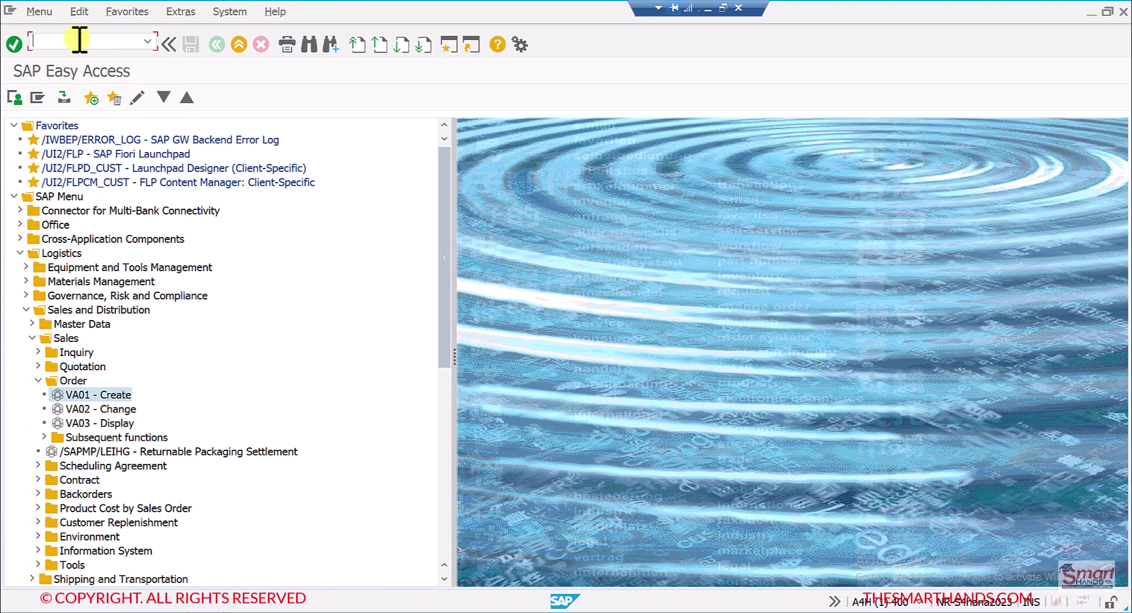
pyautogui.write('va01')
pyautogui.press('Return')
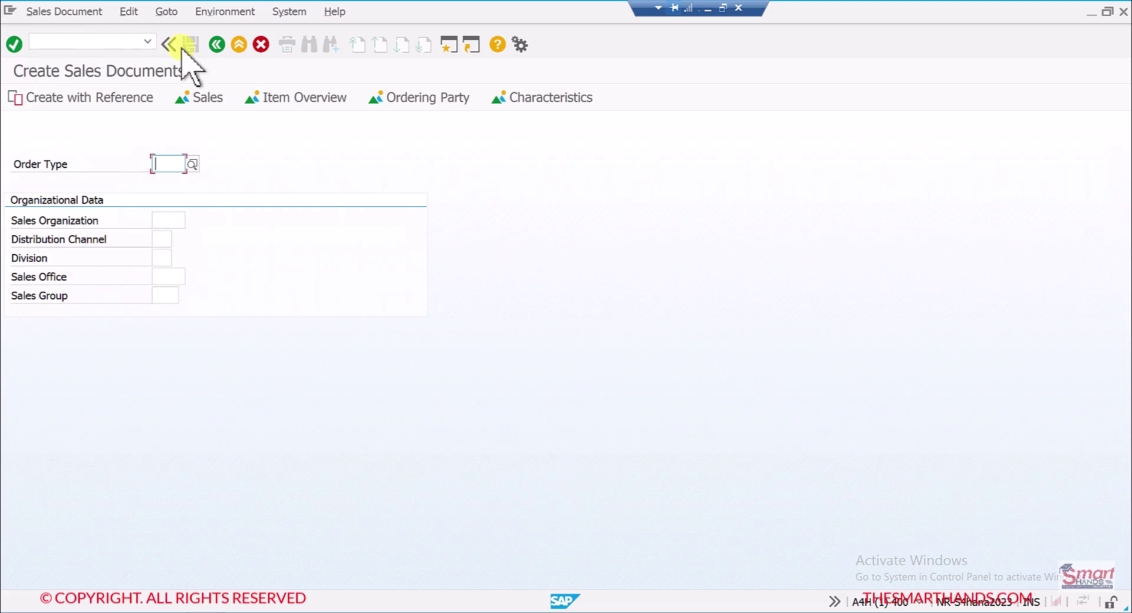
pyautogui.click(216, 44)
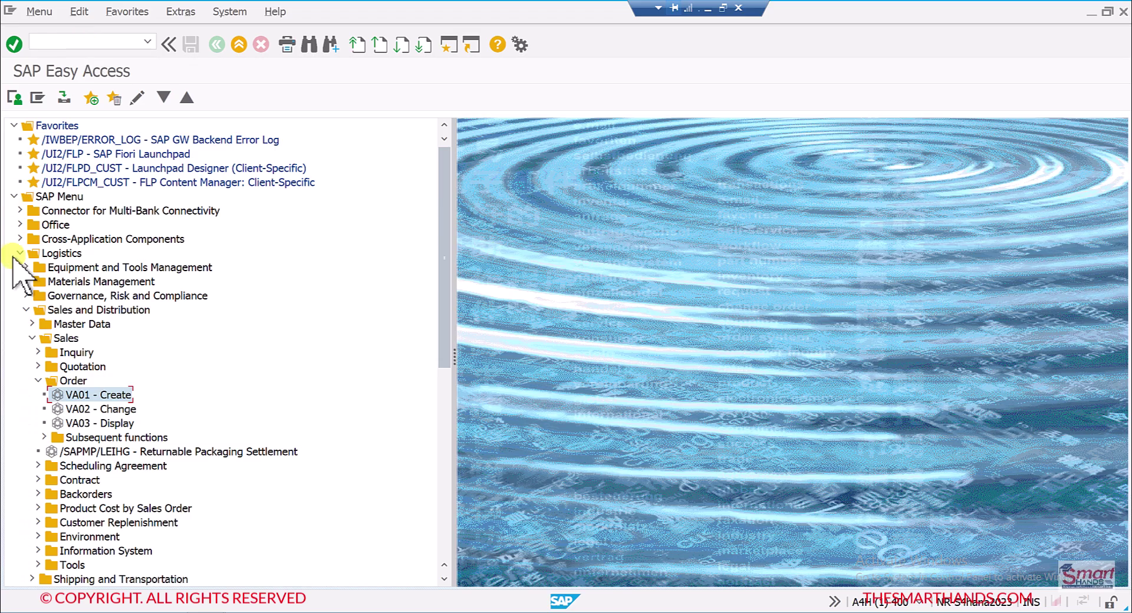
pyautogui.click(55, 41)
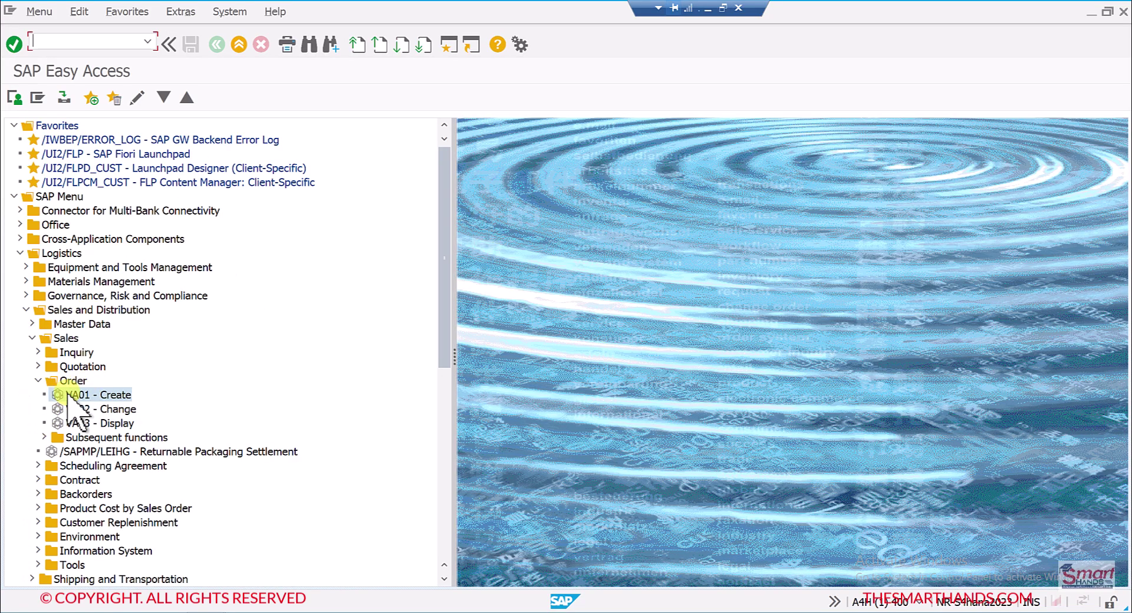
# Step: Expand Sales > Inquiry and Materials Management > Purchasing > Purchase Order to list ME22N, ME23N, ME21 and others
pyautogui.click(38, 351)
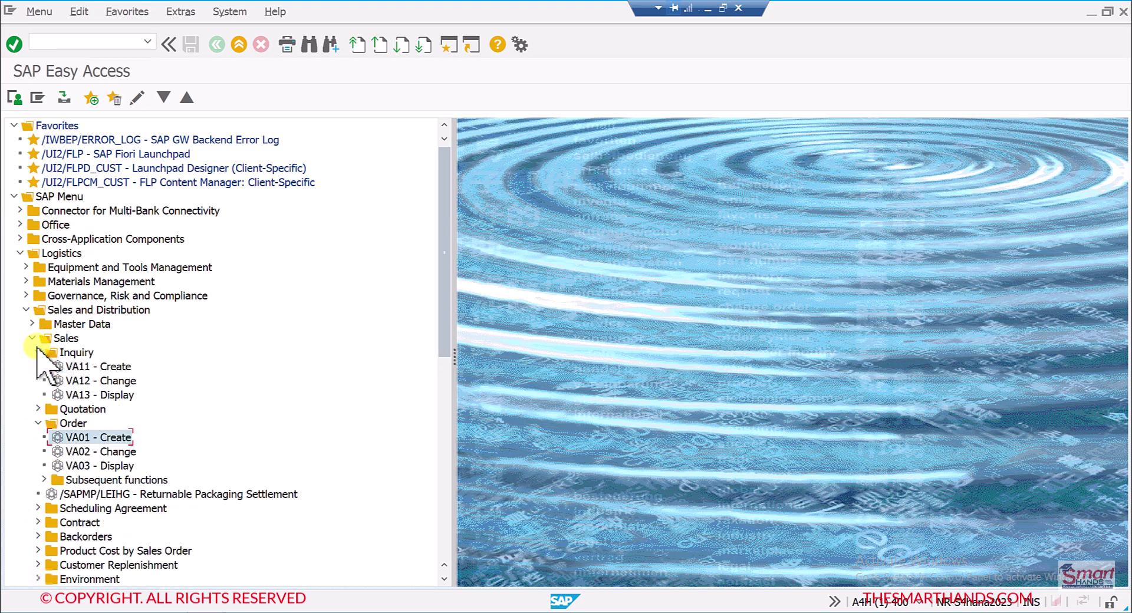
pyautogui.click(26, 281)
pyautogui.click(32, 295)
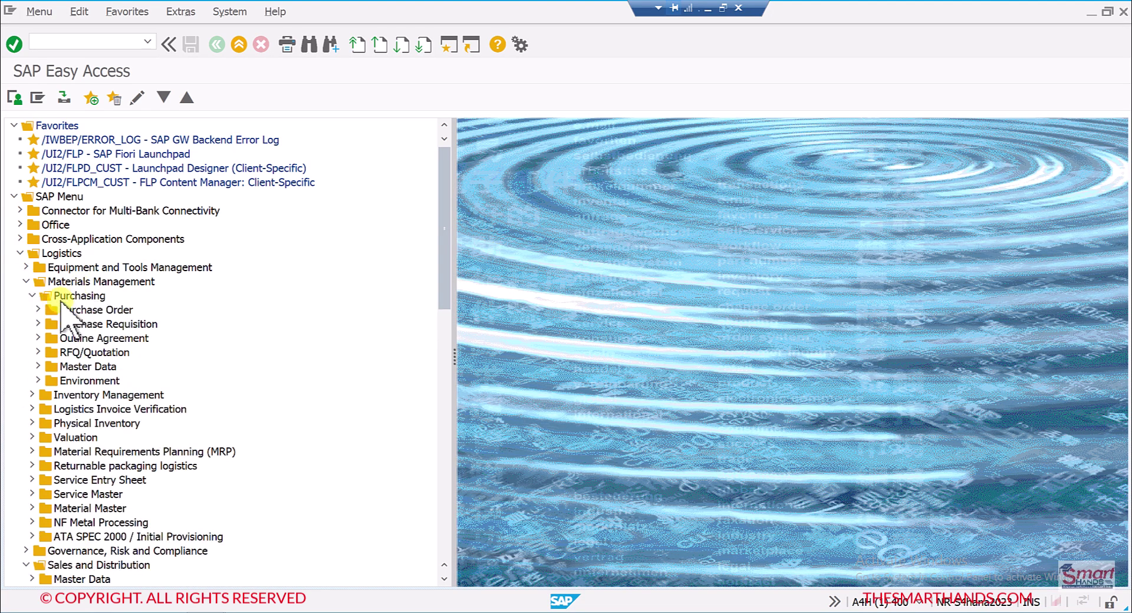
pyautogui.click(38, 310)
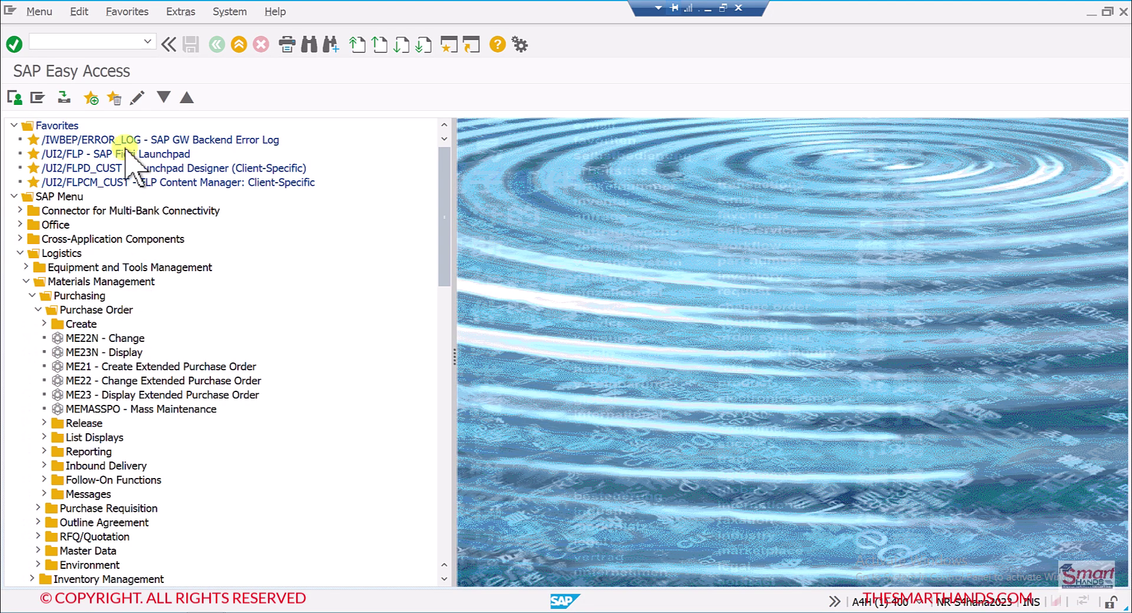
pyautogui.click(82, 43)
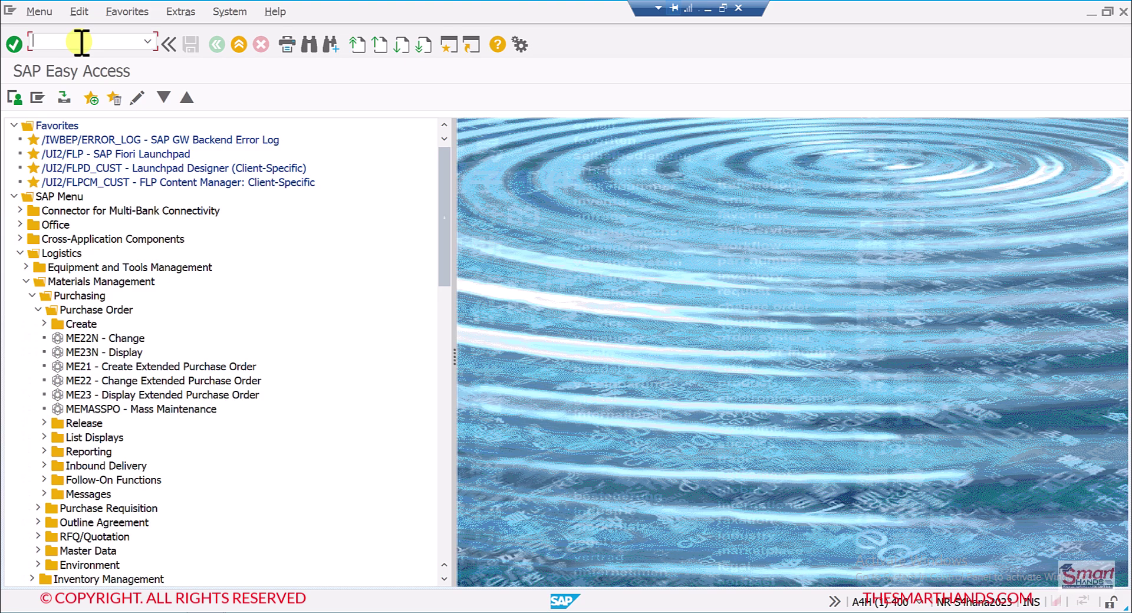
# Step: Run SPRO and display the SAP Reference IMG customizing tree
pyautogui.write('spro')
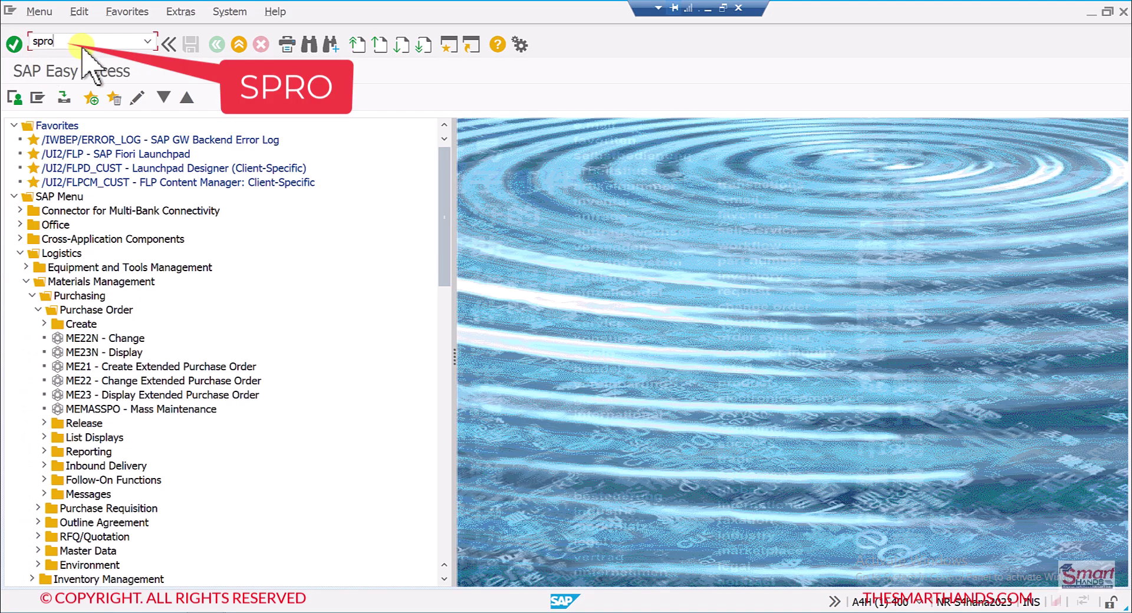
pyautogui.press('Return')
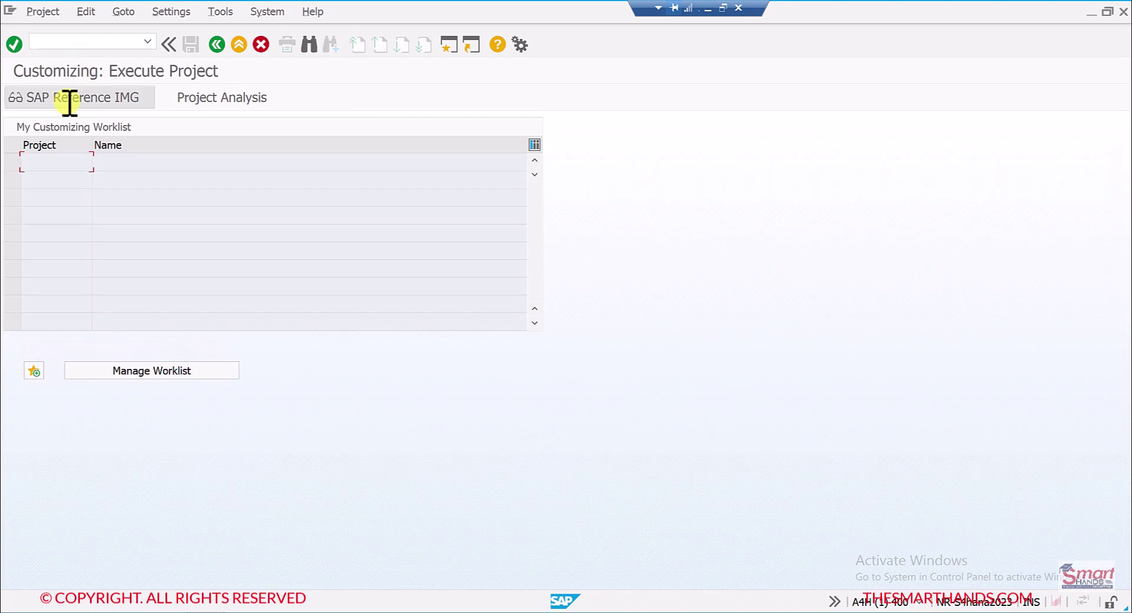
pyautogui.click(68, 99)
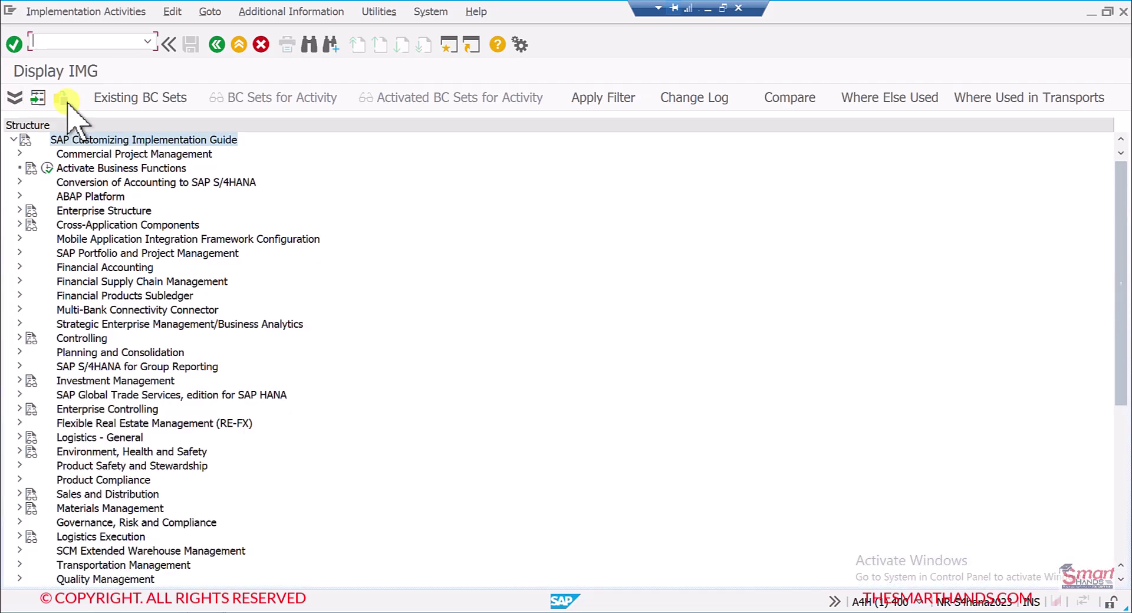
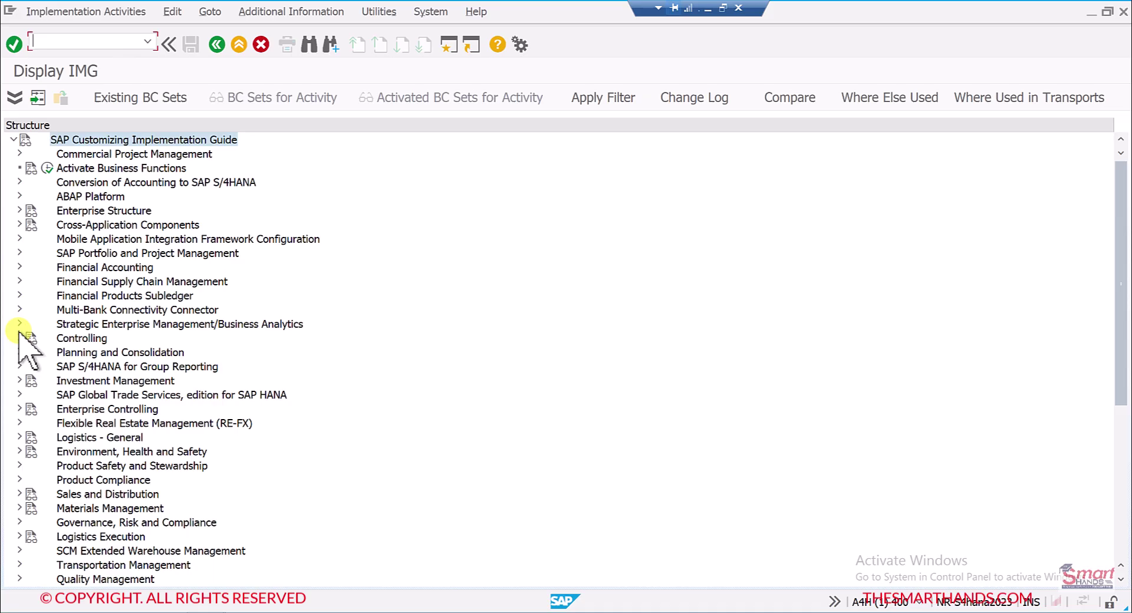
# Step: Run Define Sales Document Types under Sales and Distribution > Sales > Sales Documents > Sales Document Header
pyautogui.click(20, 494)
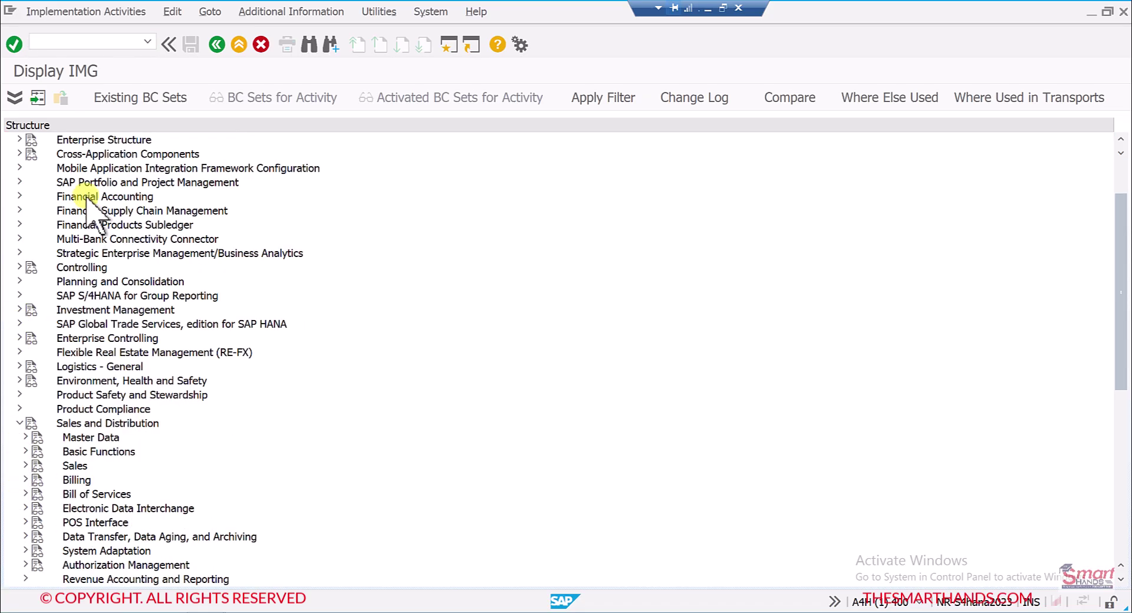
pyautogui.click(25, 465)
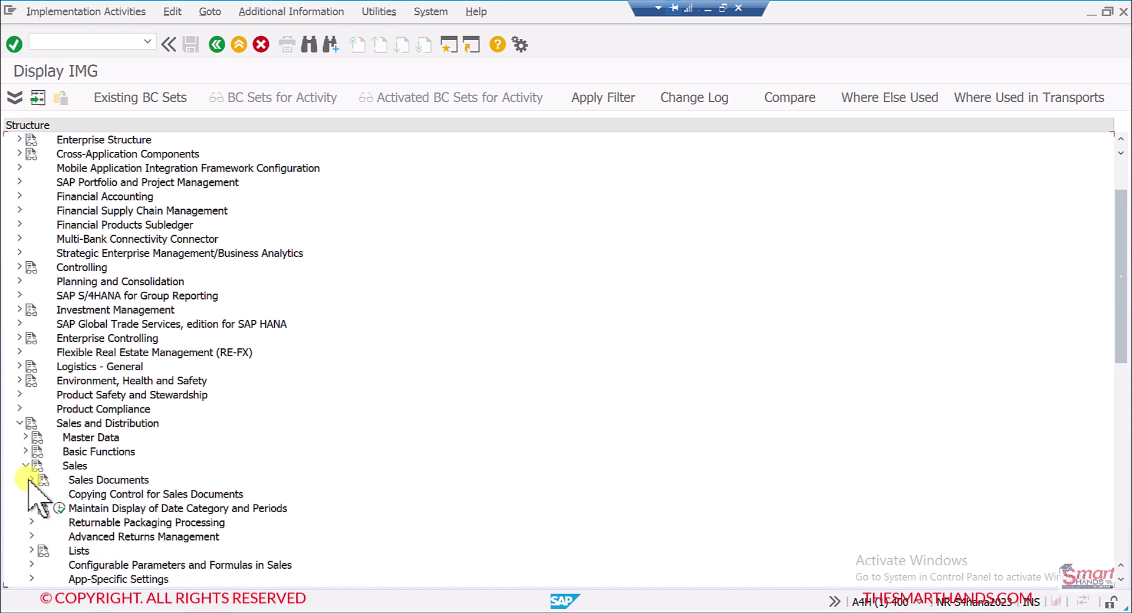
pyautogui.click(31, 480)
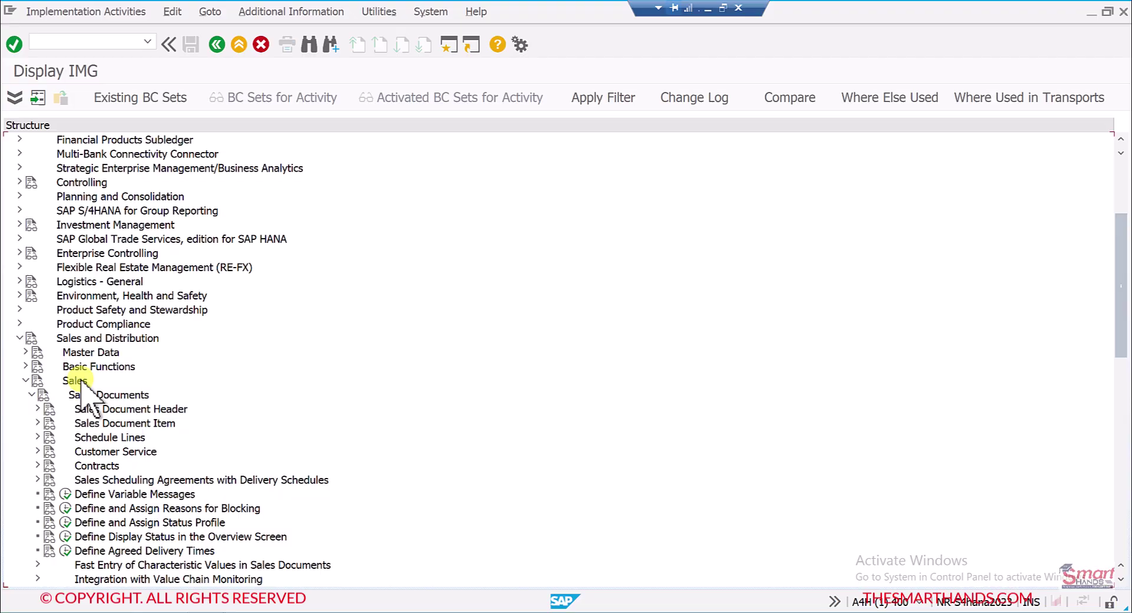
pyautogui.click(38, 409)
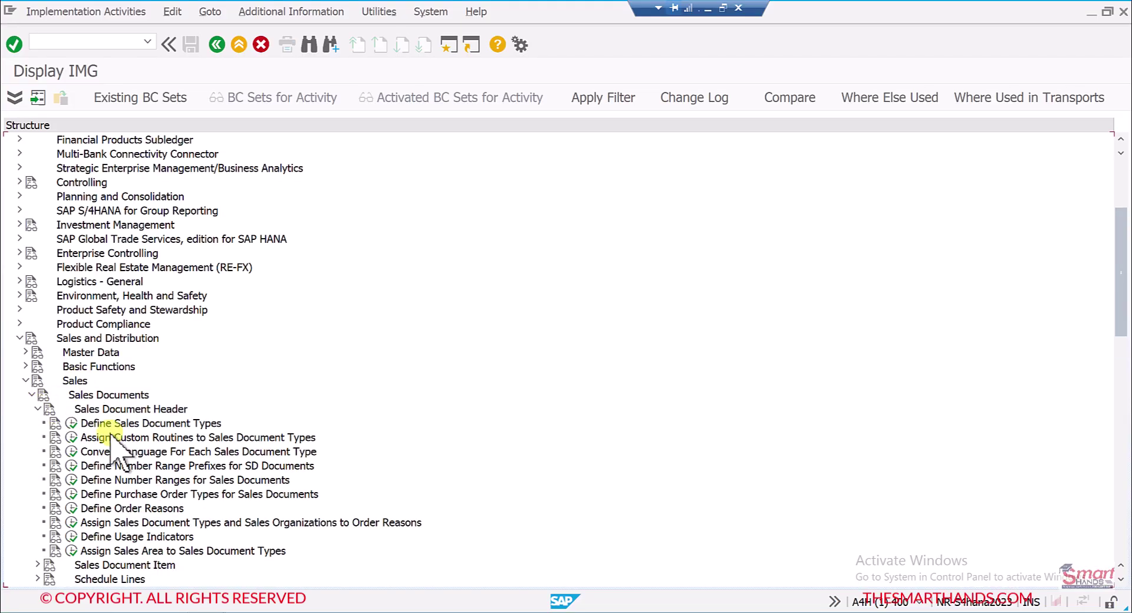
pyautogui.click(71, 422)
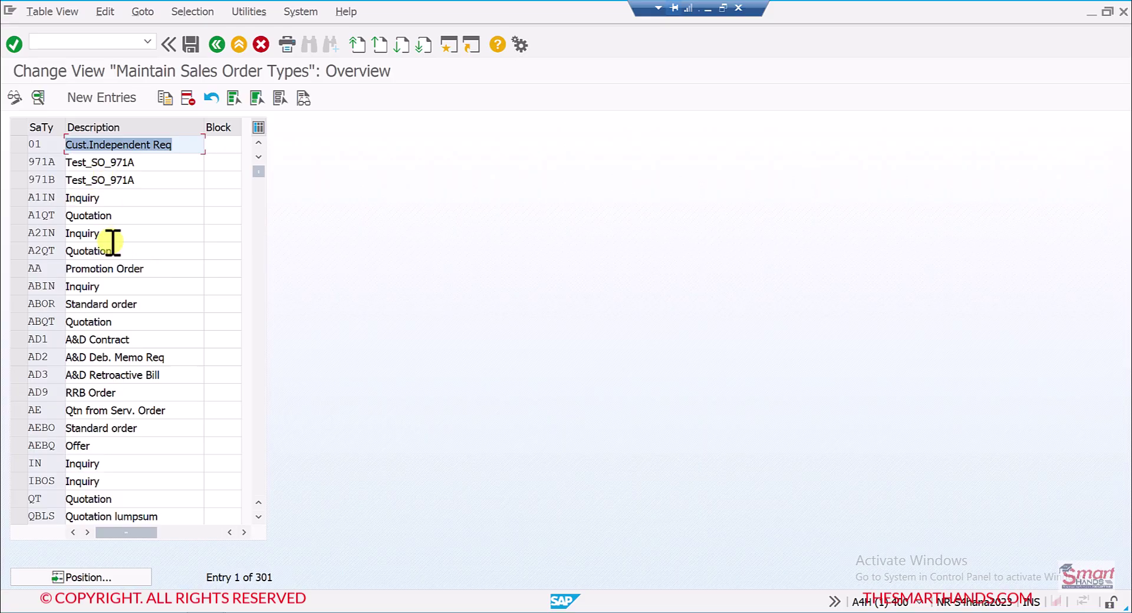
# Step: Open the A2QT Quotation details, then exit back to the Display IMG structure
pyautogui.doubleClick(106, 248)
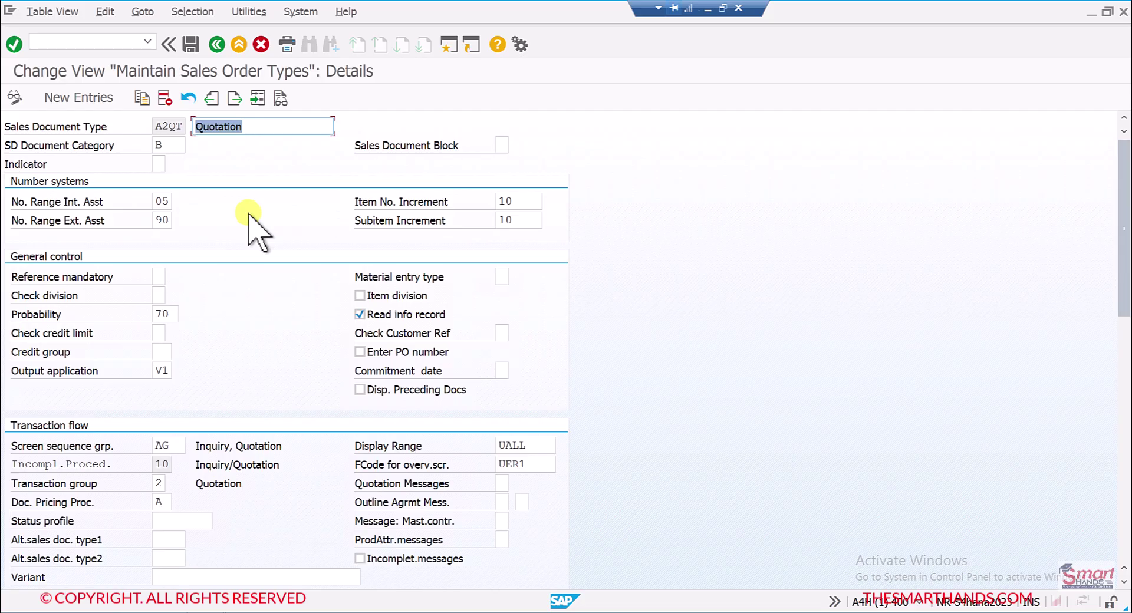
pyautogui.click(236, 41)
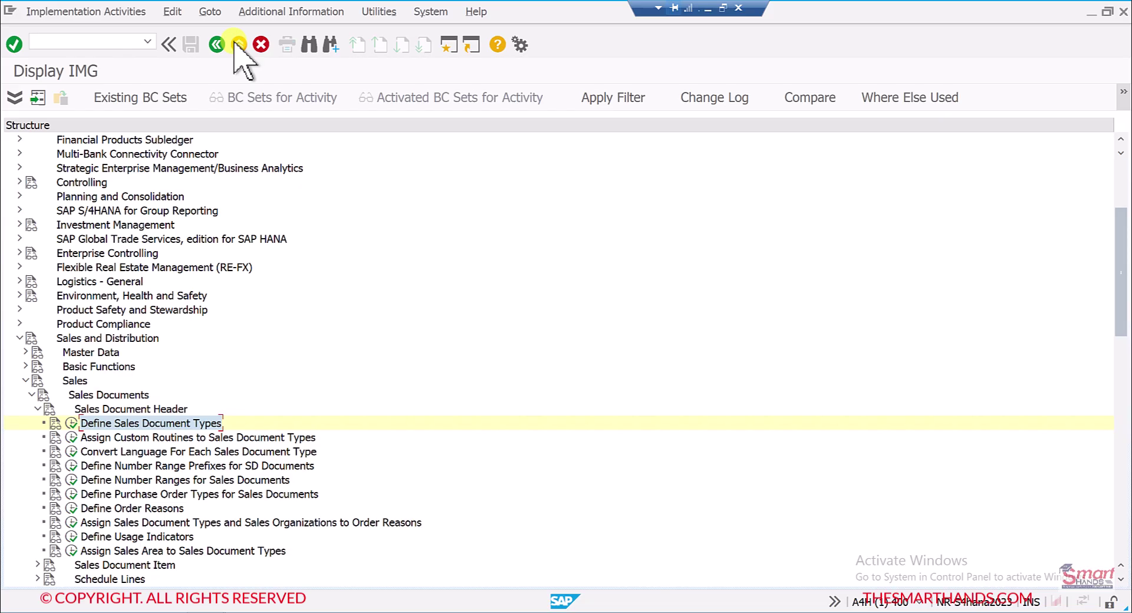
# Step: Go back through Customizing: Execute Project to the SAP Easy Access menu
pyautogui.click(217, 44)
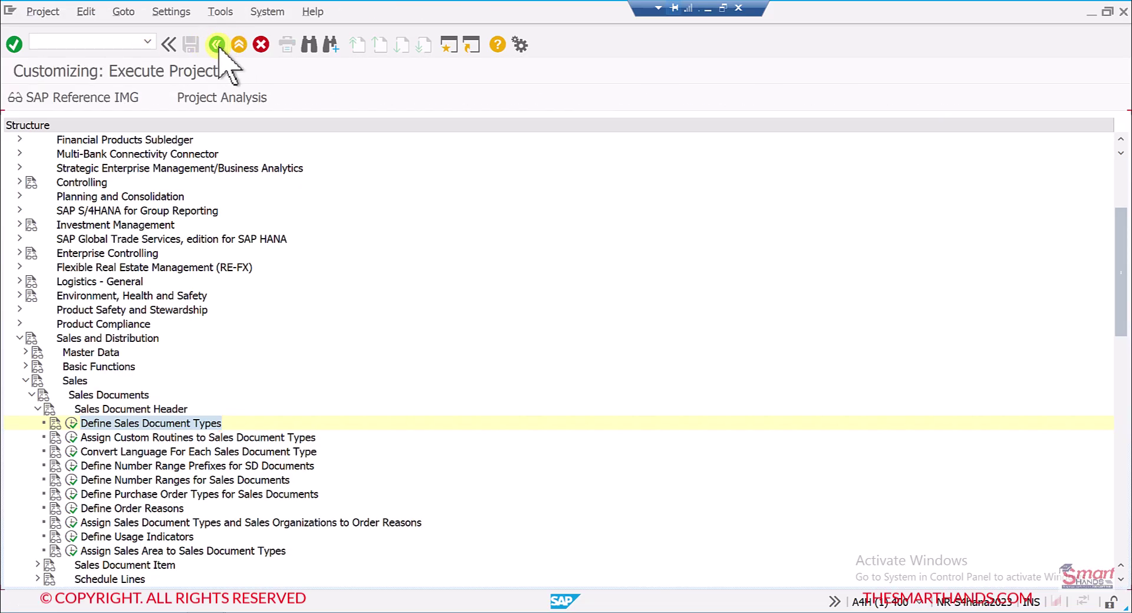
pyautogui.click(216, 46)
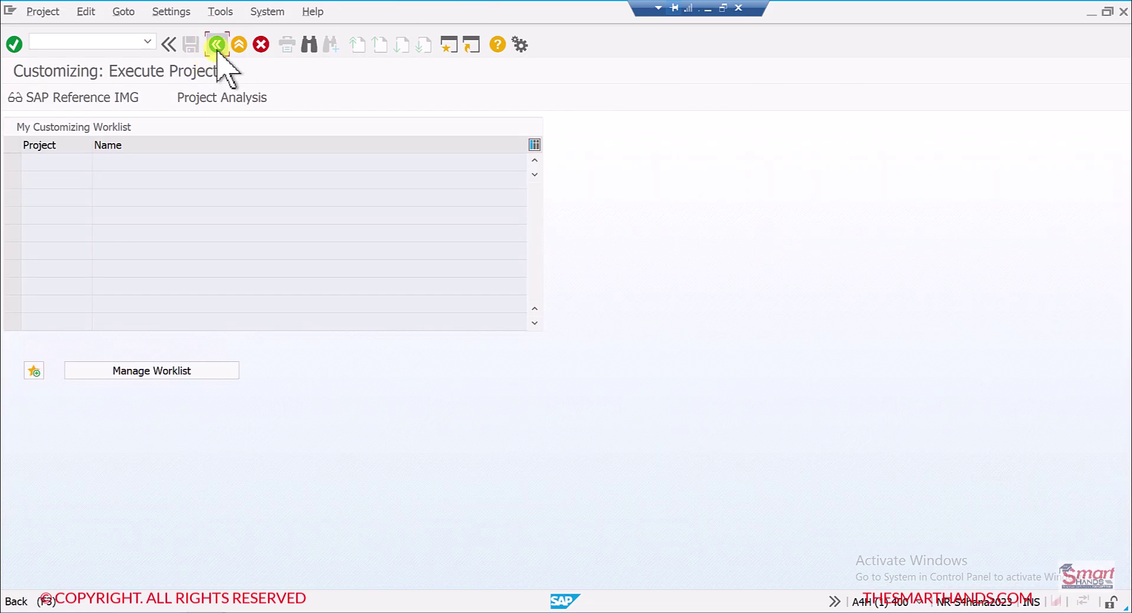
pyautogui.click(170, 90)
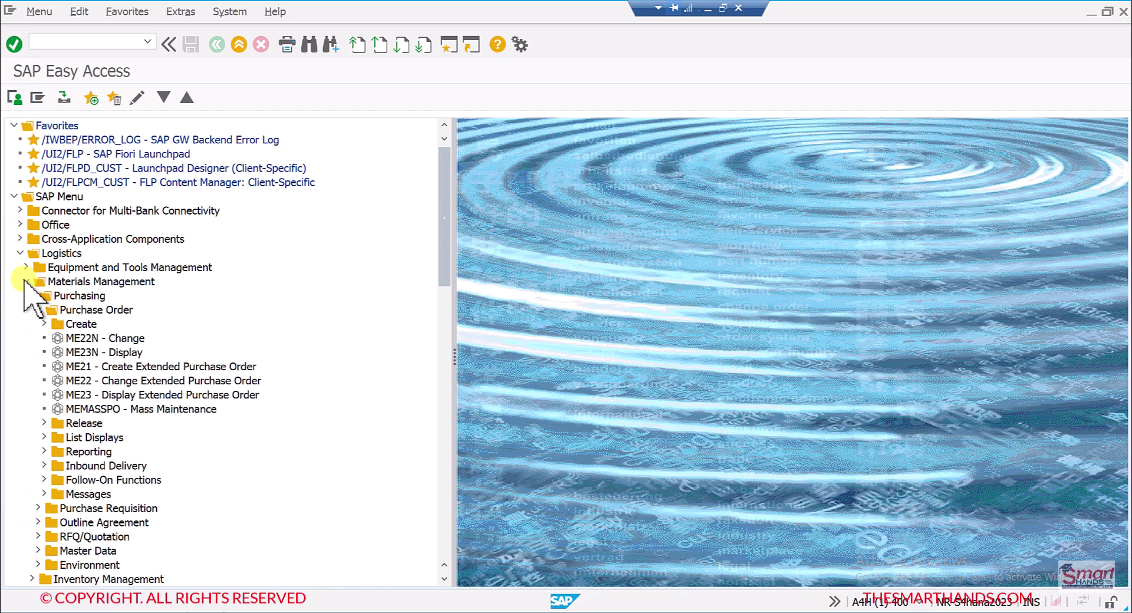
# Step: Collapse Materials Management, Sales and Distribution and Logistics, then select the Favorites folder
pyautogui.click(26, 281)
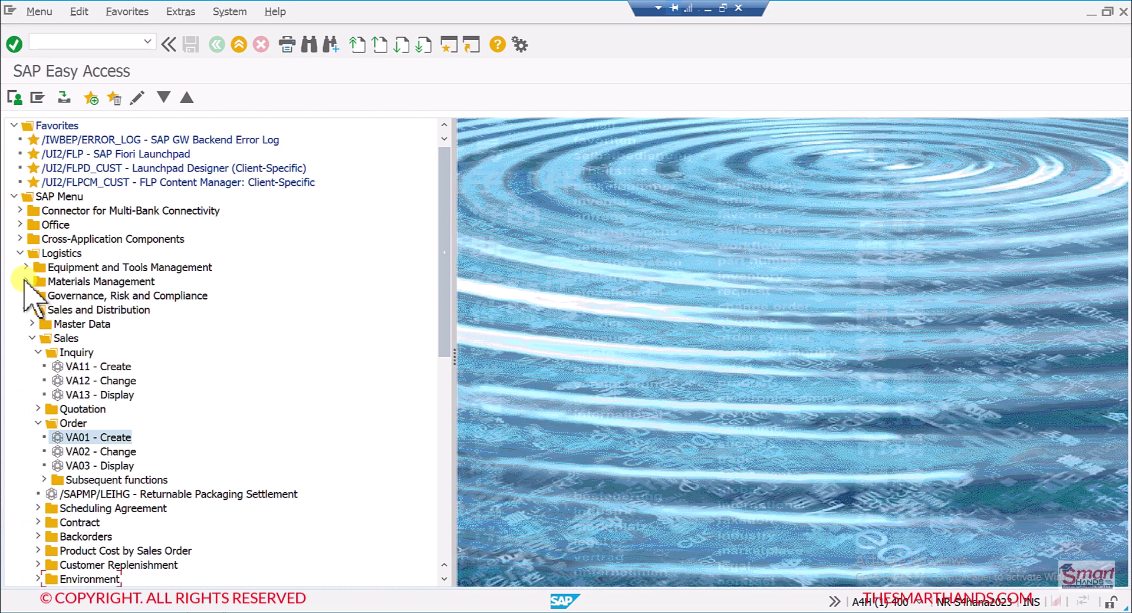
pyautogui.click(26, 310)
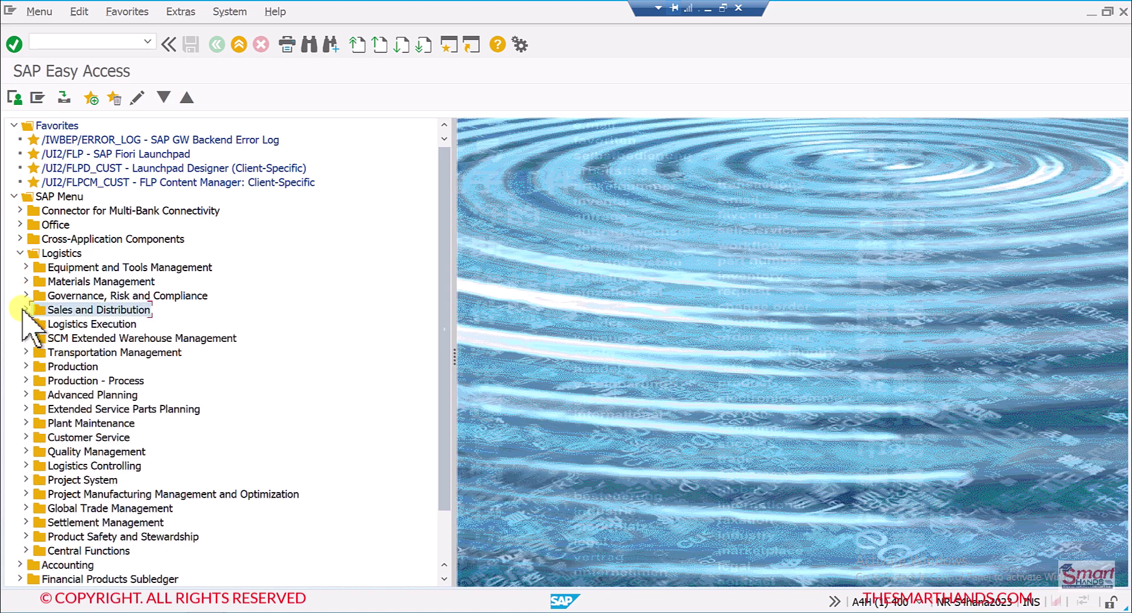
pyautogui.click(20, 252)
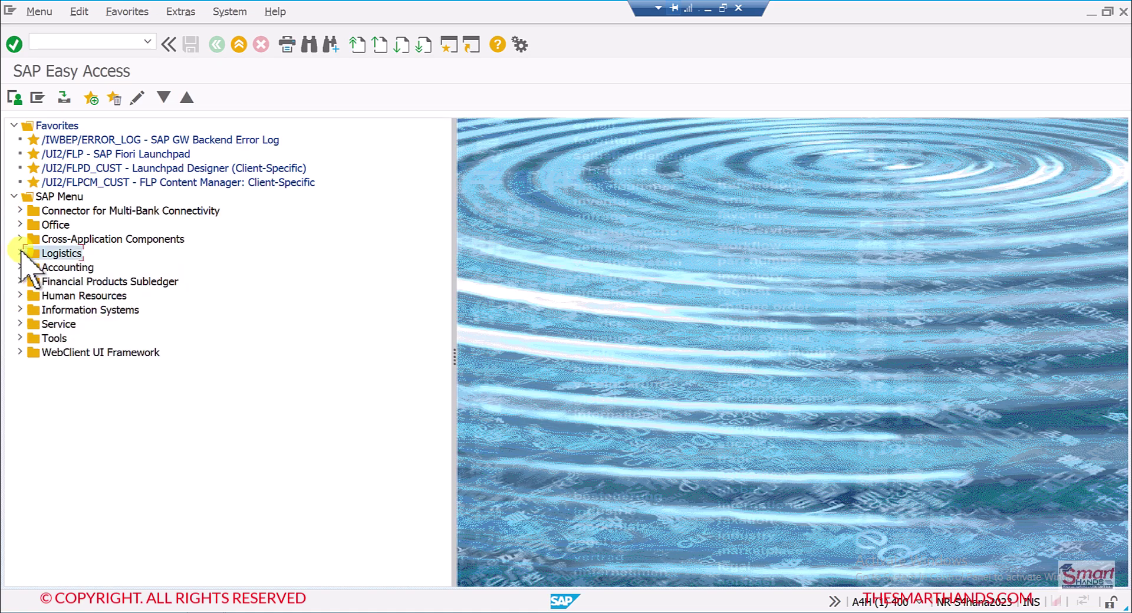
pyautogui.click(69, 123)
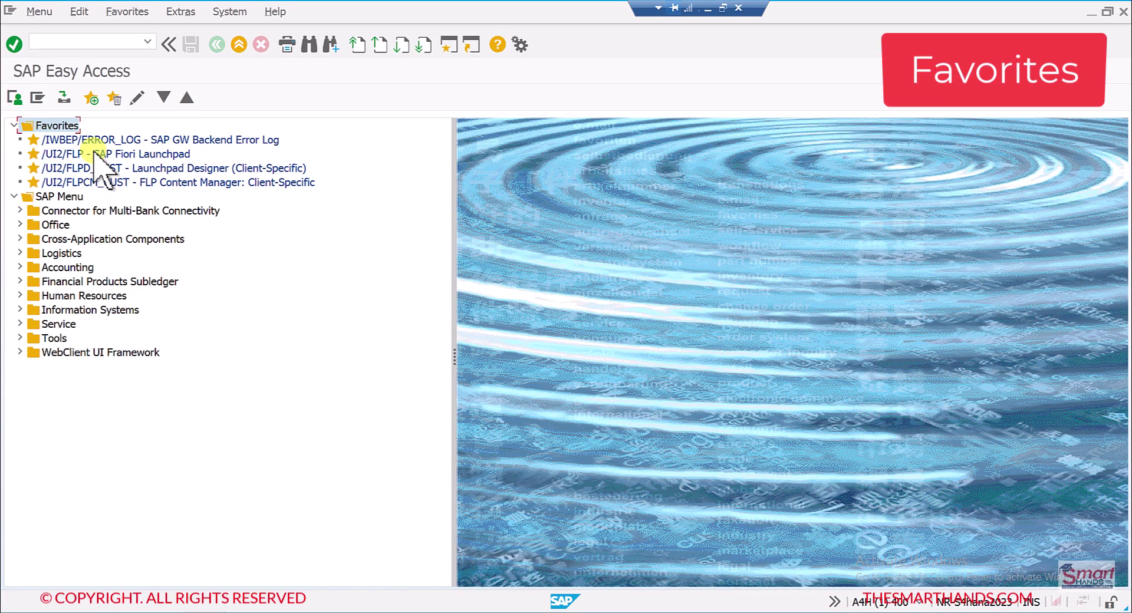
# Step: Insert a folder named 'Purchase order' under Favorites and confirm it
pyautogui.rightClick(59, 127)
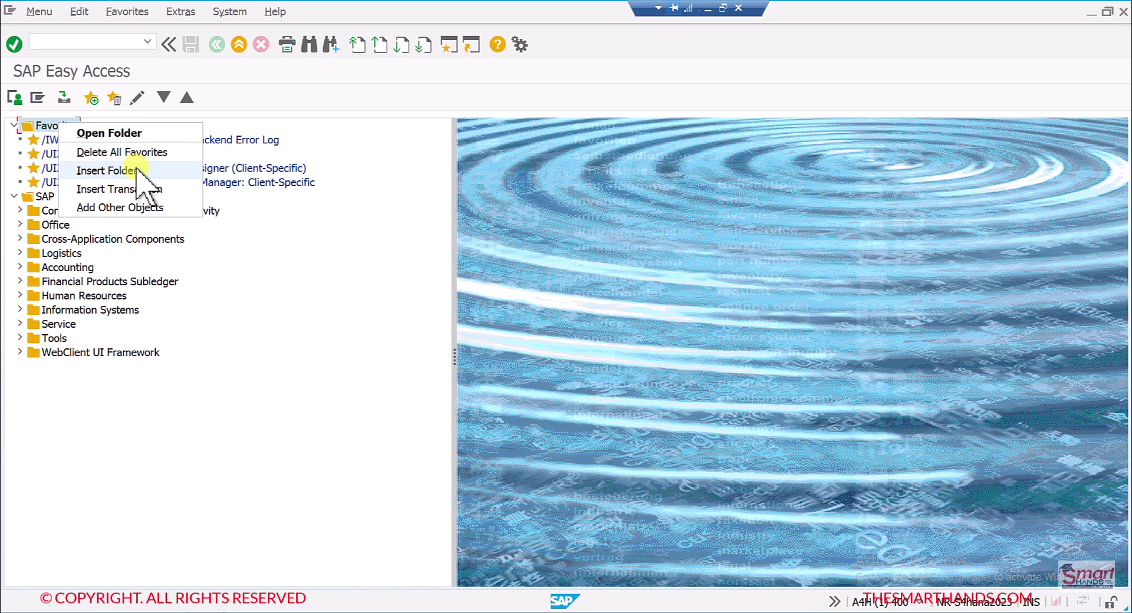
pyautogui.click(137, 170)
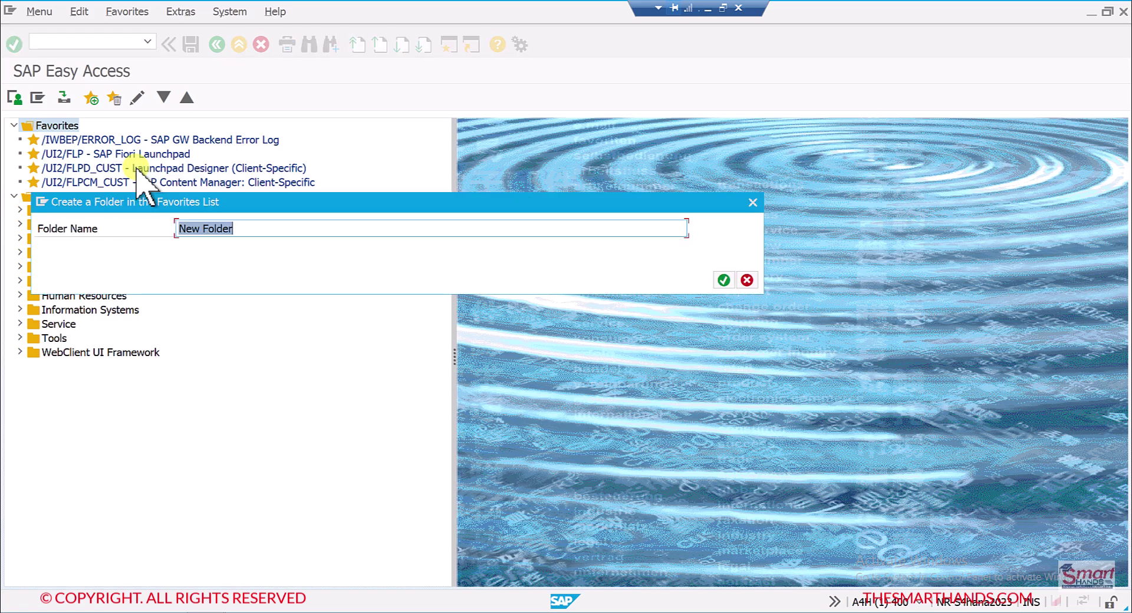
pyautogui.write('Purchasi')
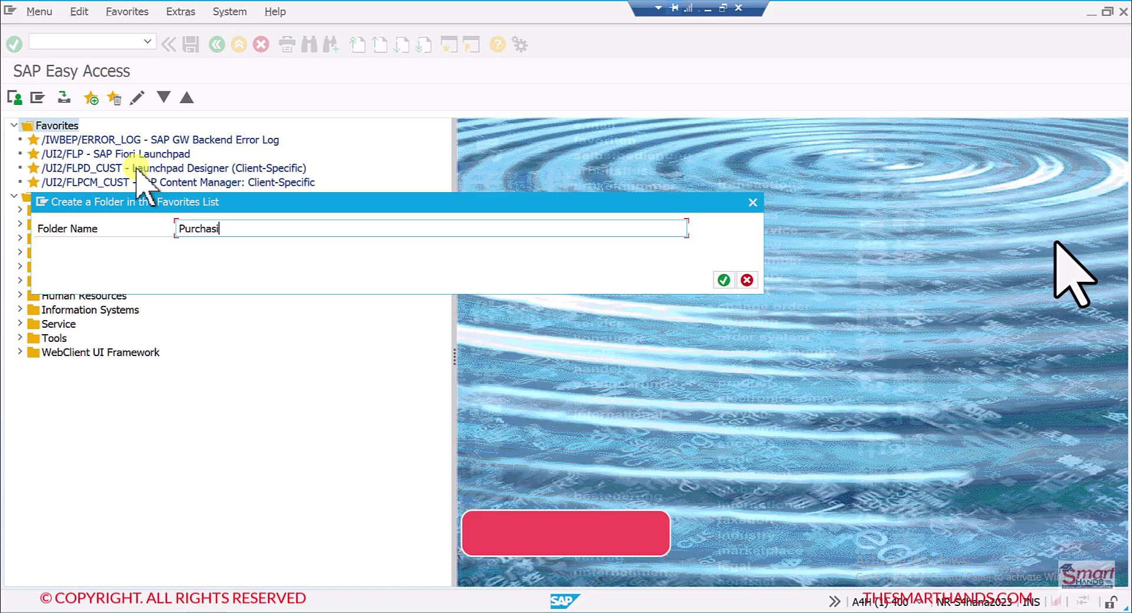
pyautogui.press('BackSpace')
pyautogui.write('e ord')
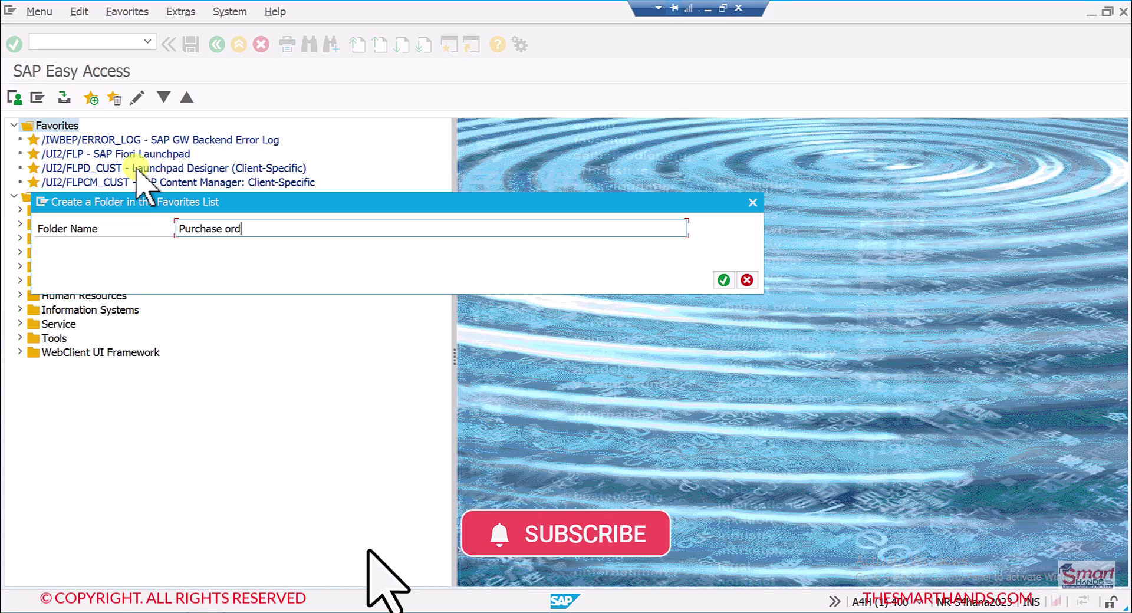
pyautogui.write('er')
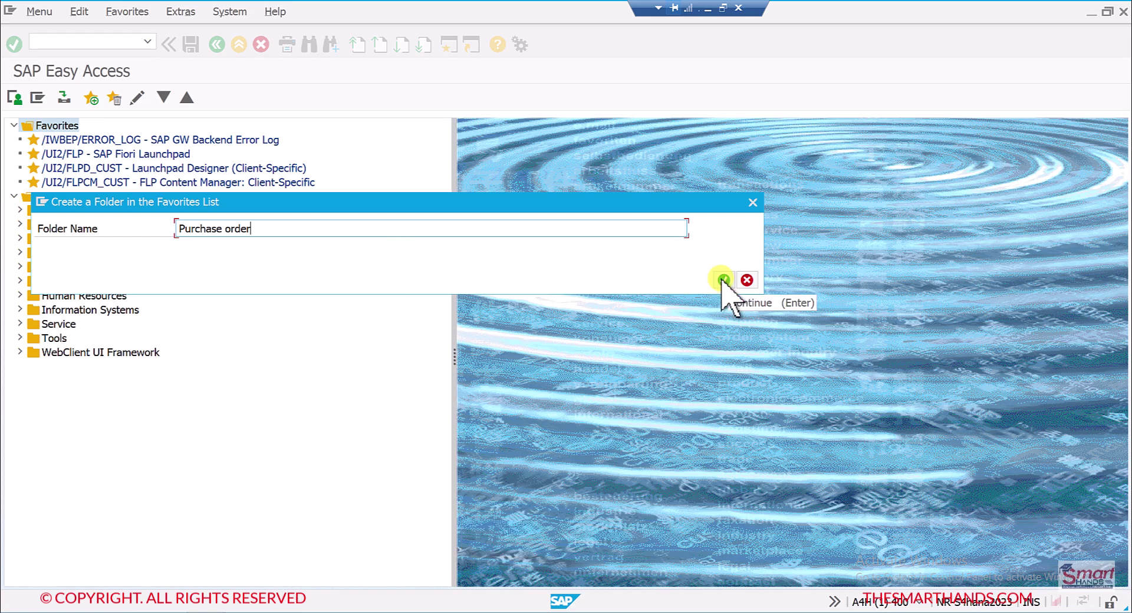
pyautogui.click(723, 281)
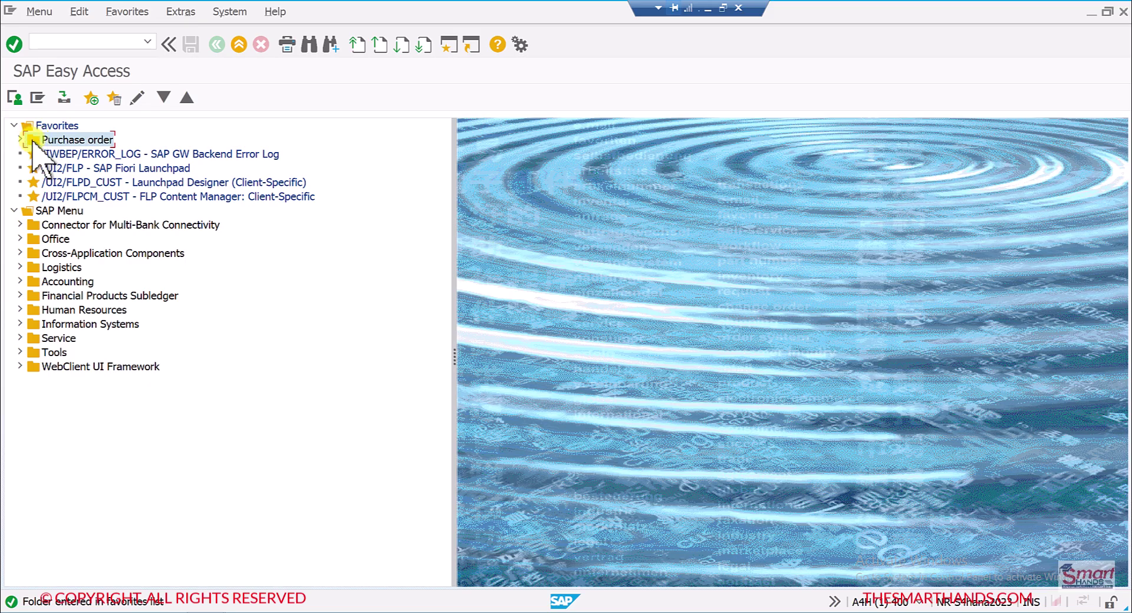
# Step: Add transaction ME21N to the Purchase order folder
pyautogui.rightClick(33, 143)
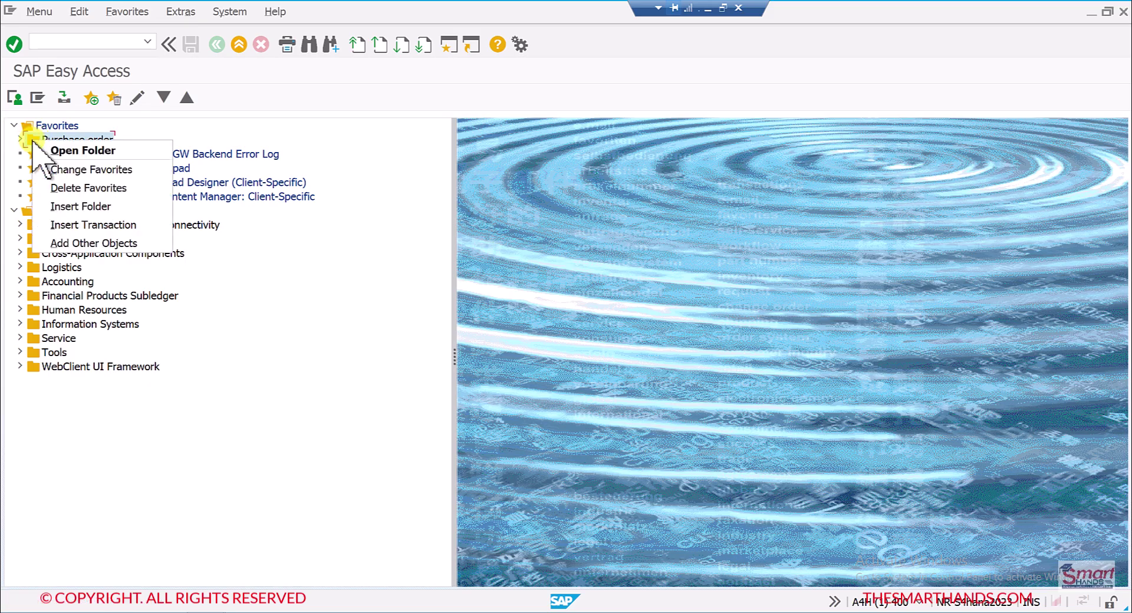
pyautogui.click(98, 224)
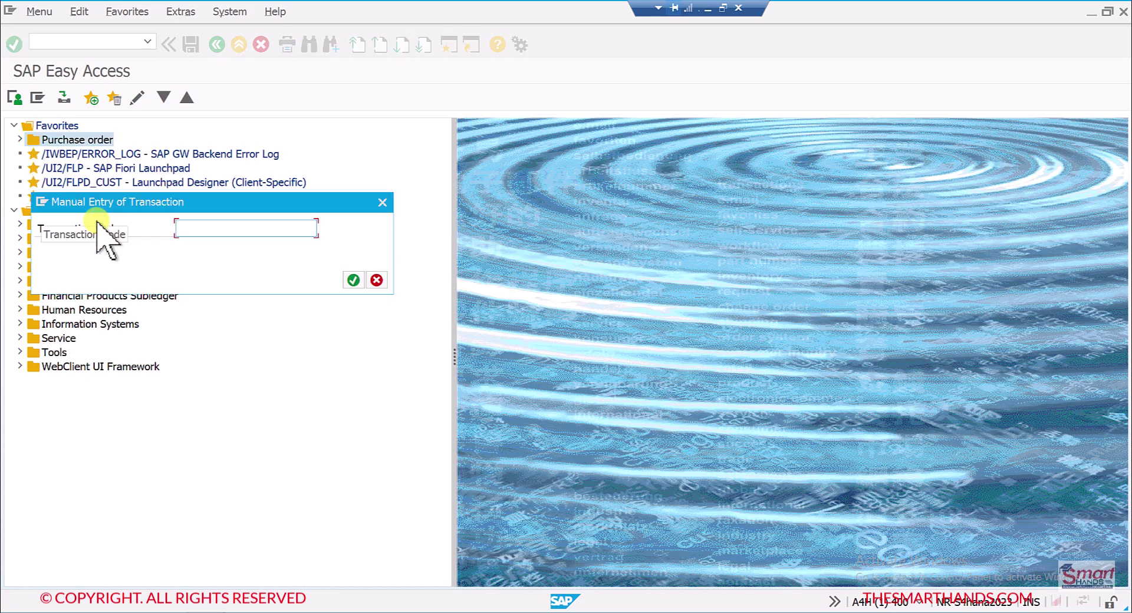
pyautogui.write('me21n')
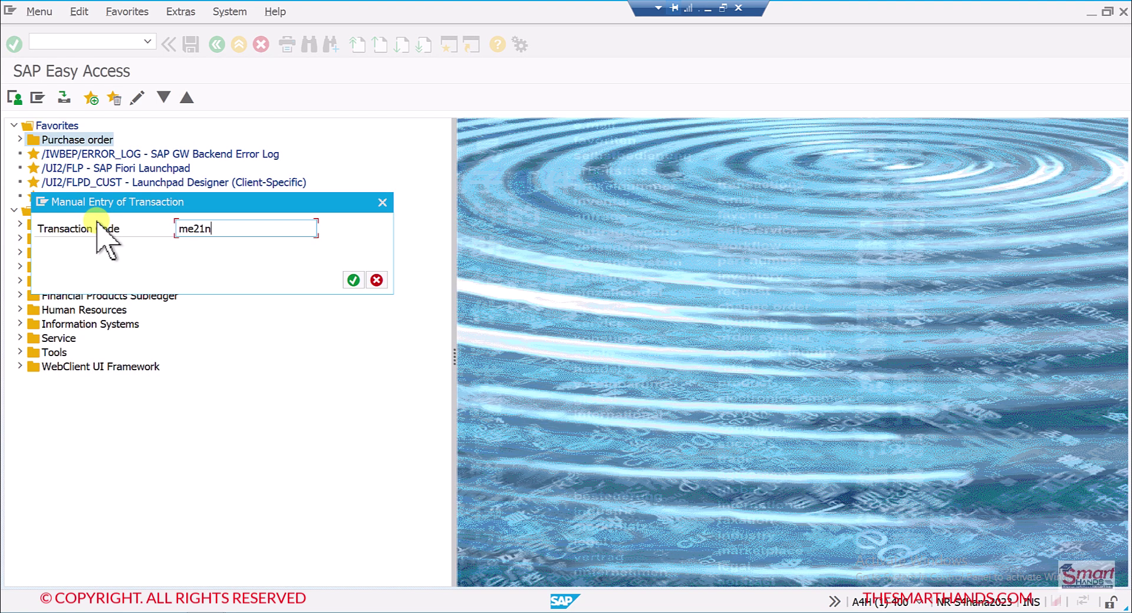
pyautogui.press('Return')
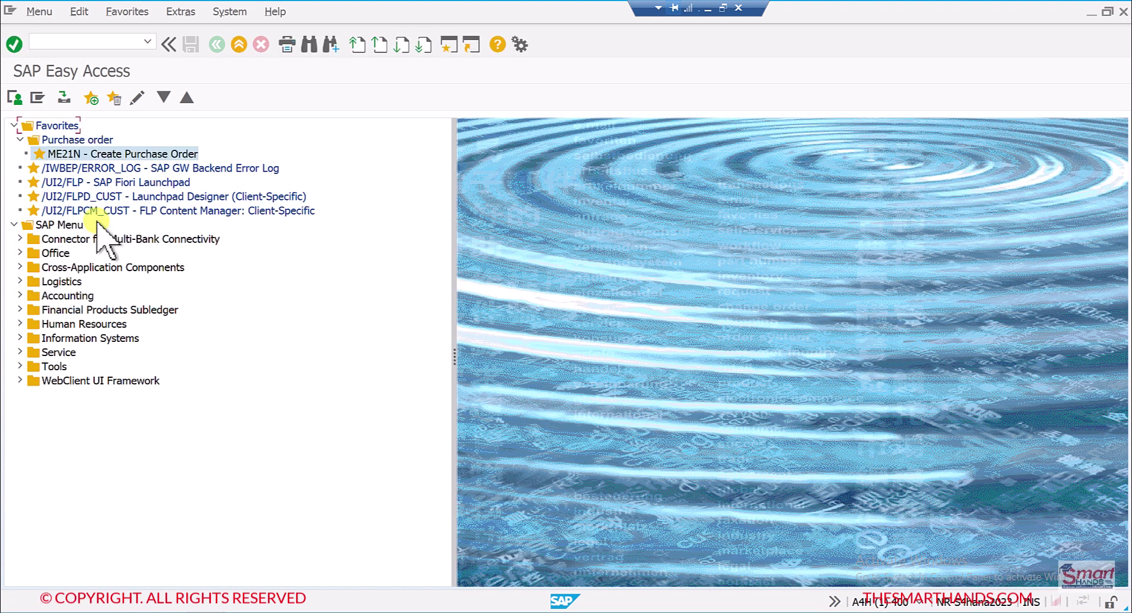
# Step: Start inserting another transaction into the Purchase order folder
pyautogui.click(76, 141)
pyautogui.rightClick(77, 142)
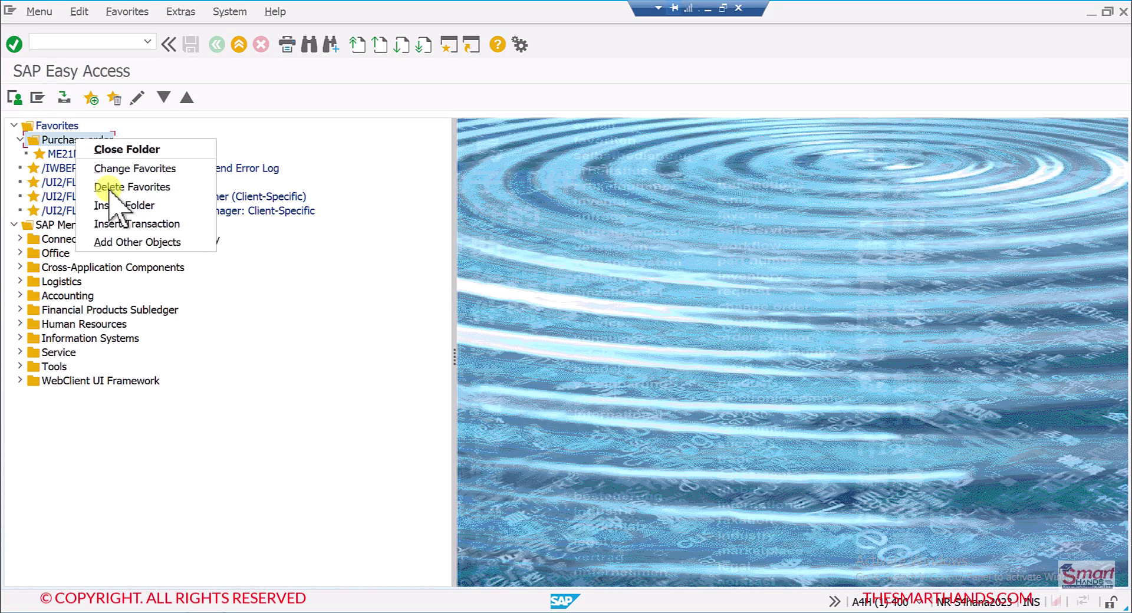
pyautogui.click(126, 224)
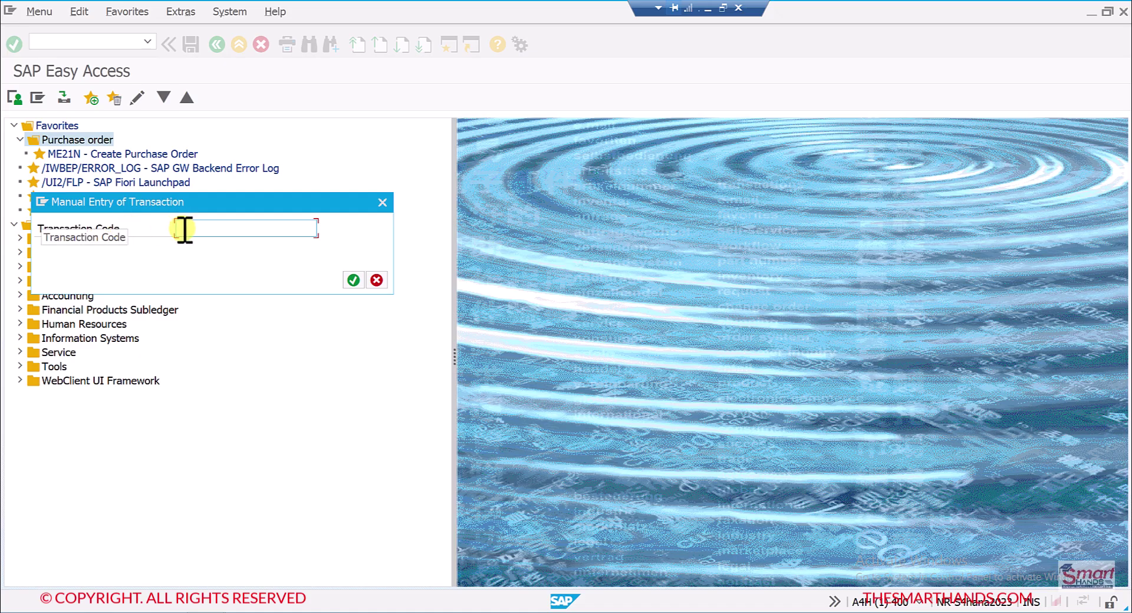
# Step: Enter transaction code MM01 to add Create Material to the folder
pyautogui.write('mm01')
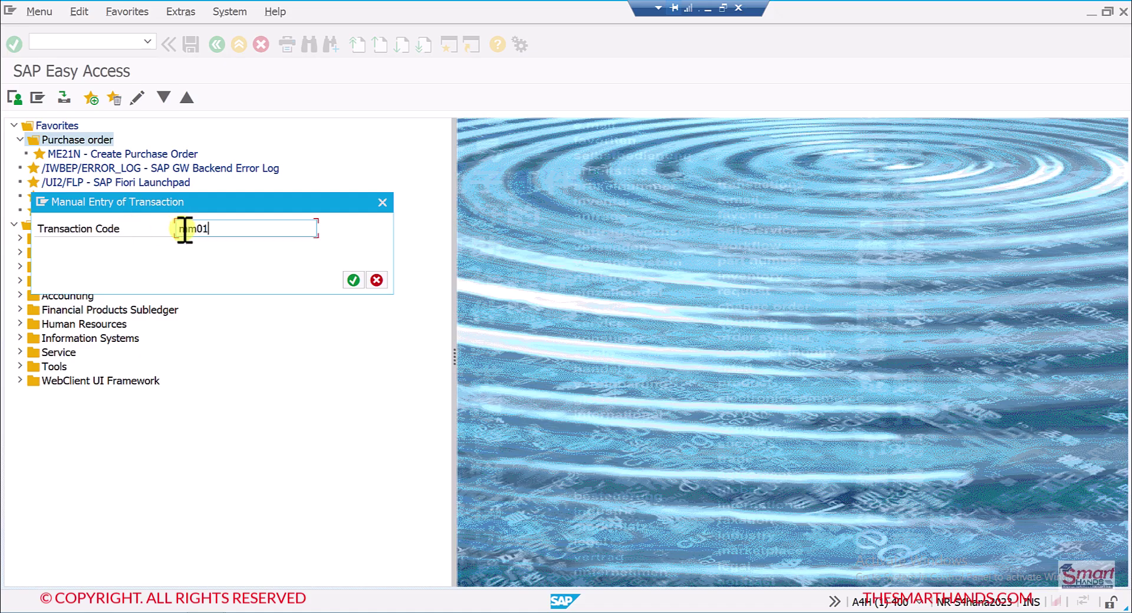
pyautogui.press('Return')
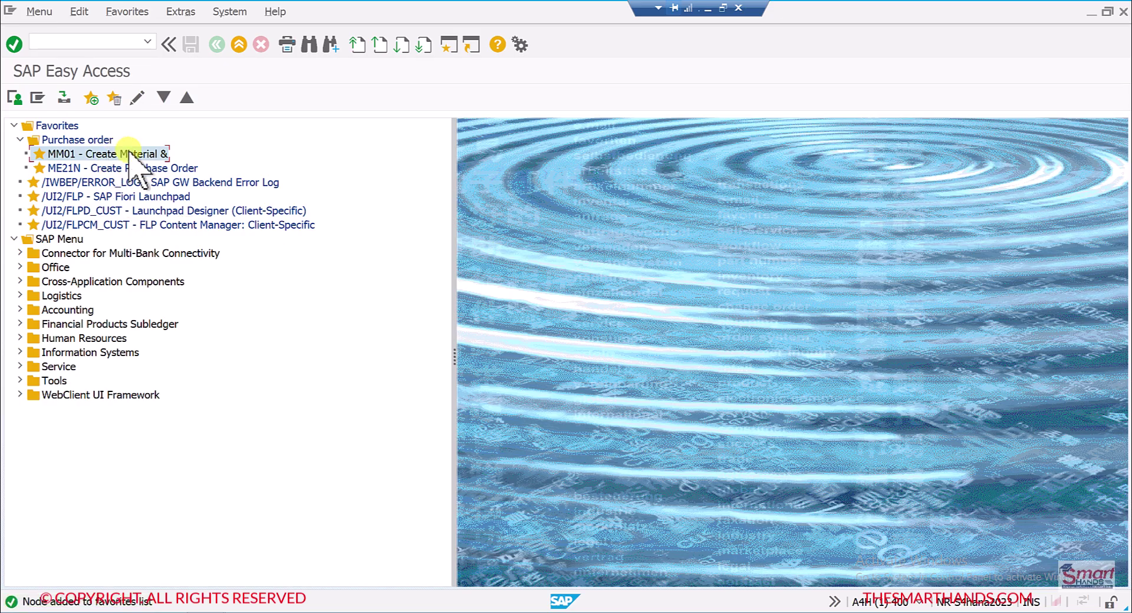
# Step: Drag MM01 out of the Purchase order folder and back in so it sits below ME21N
pyautogui.click(20, 140)
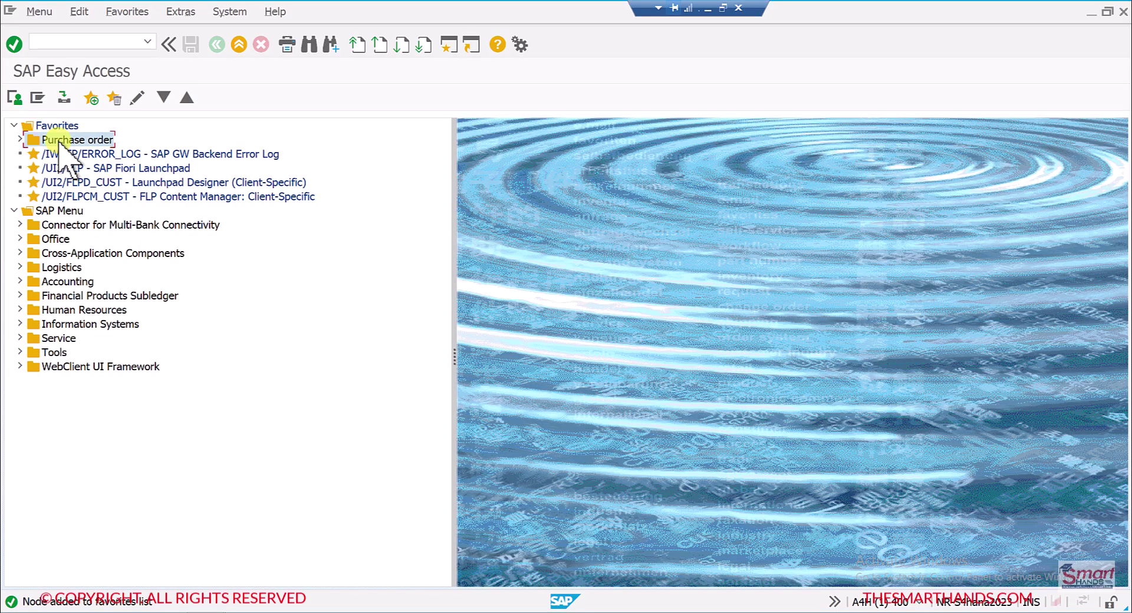
pyautogui.click(20, 140)
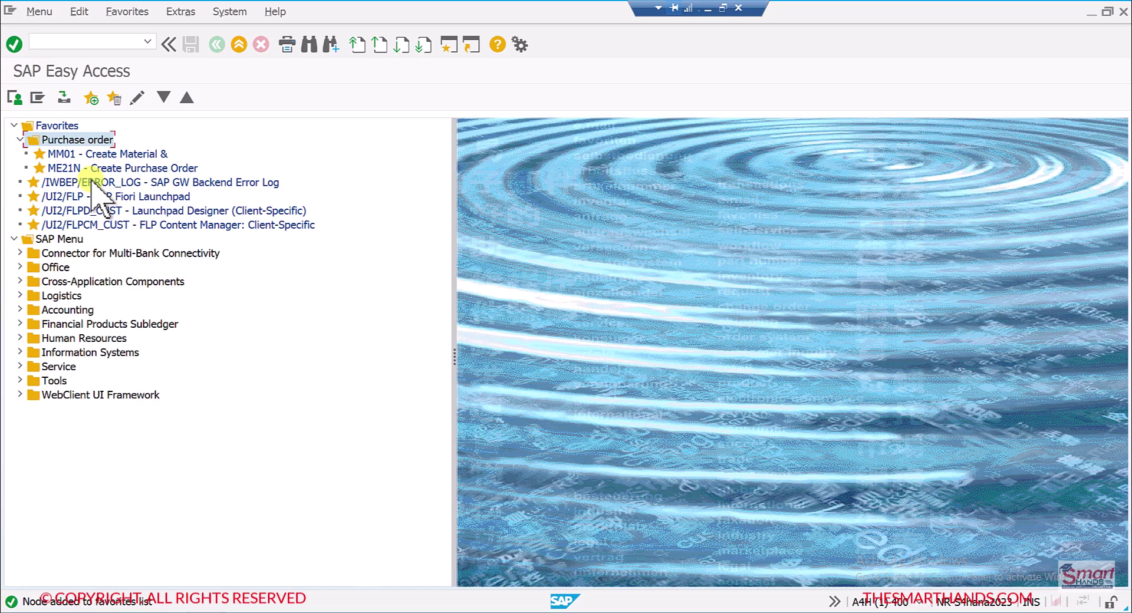
pyautogui.click(71, 154)
pyautogui.moveTo(71, 153); pyautogui.dragTo(66, 203)
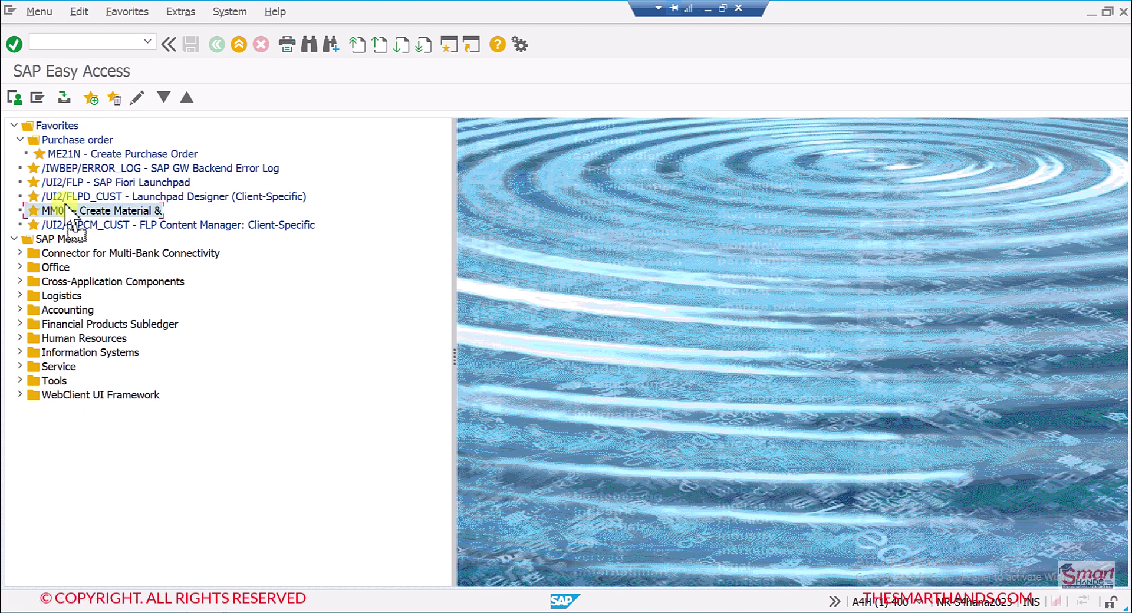
pyautogui.rightClick(62, 209)
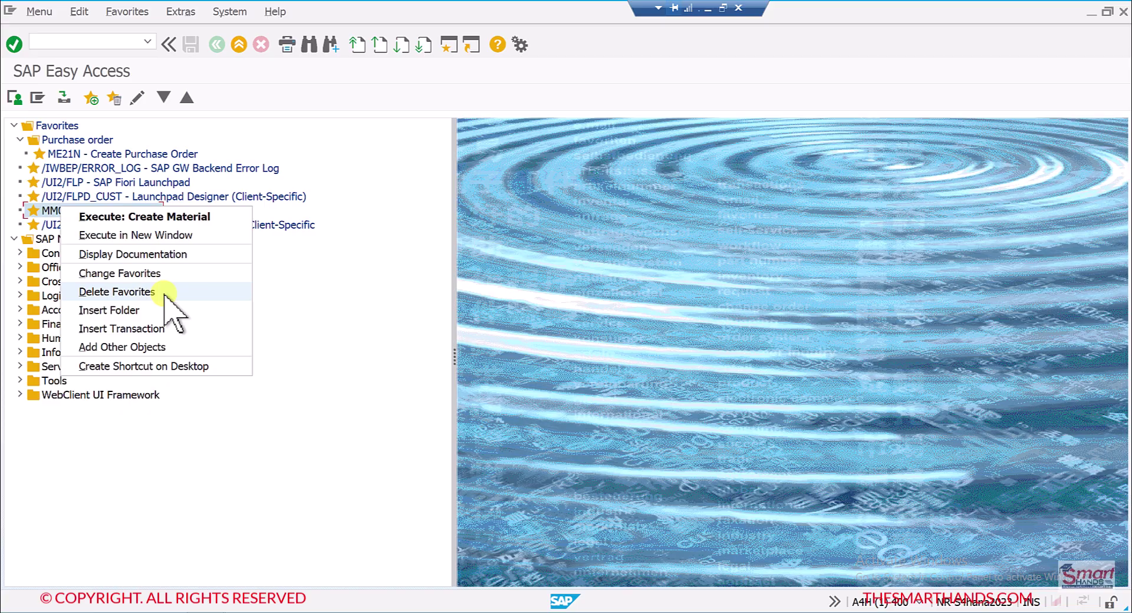
pyautogui.click(326, 289)
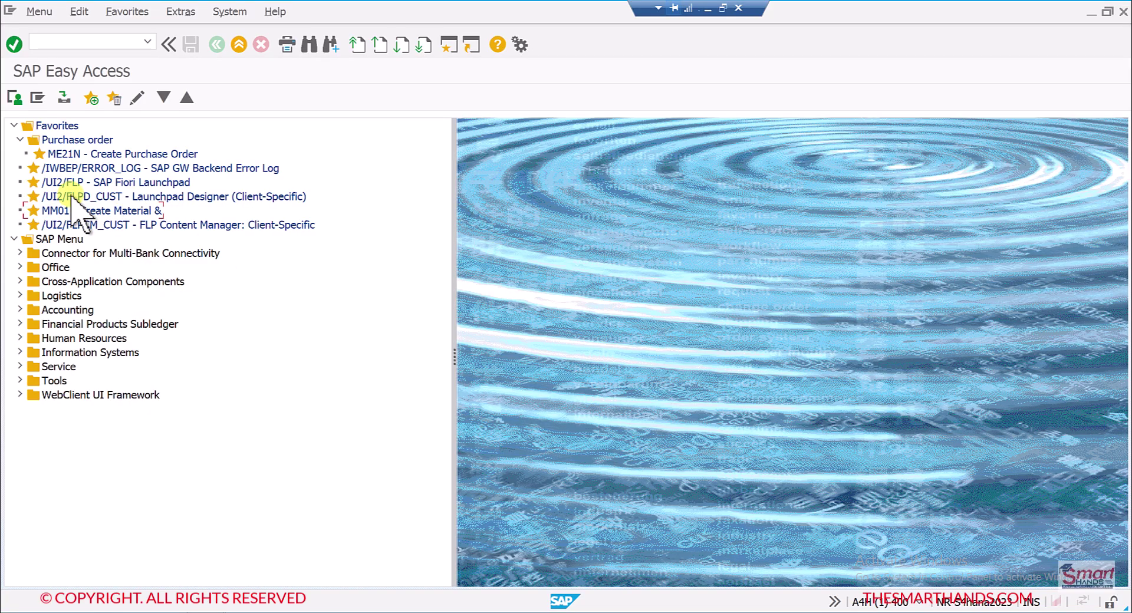
pyautogui.click(38, 209)
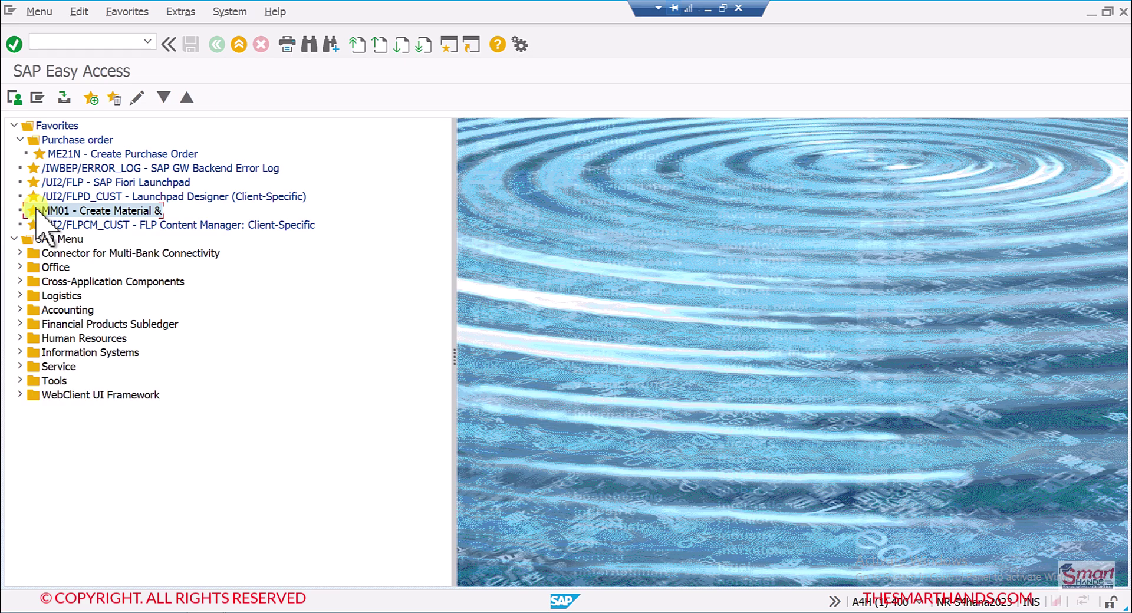
pyautogui.moveTo(37, 210); pyautogui.dragTo(61, 151)
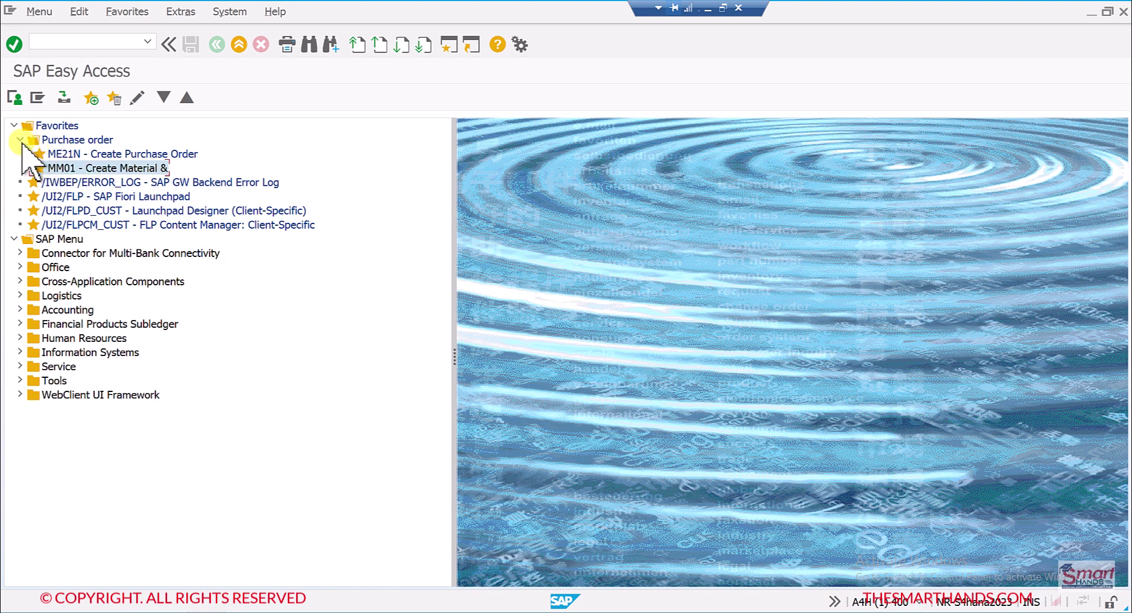
pyautogui.click(21, 139)
pyautogui.click(20, 139)
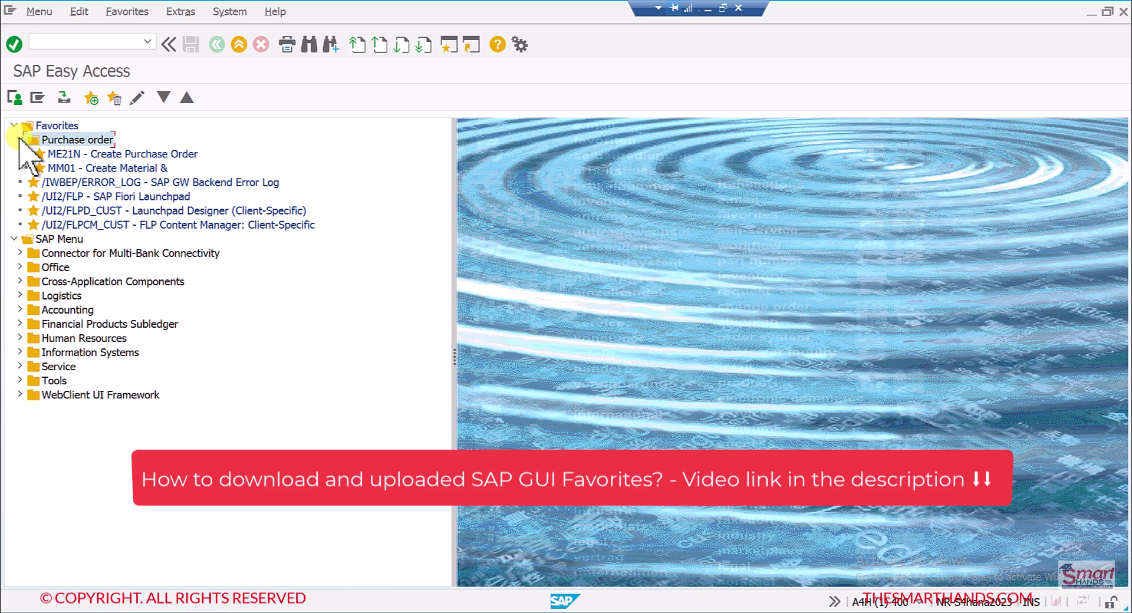
pyautogui.click(47, 127)
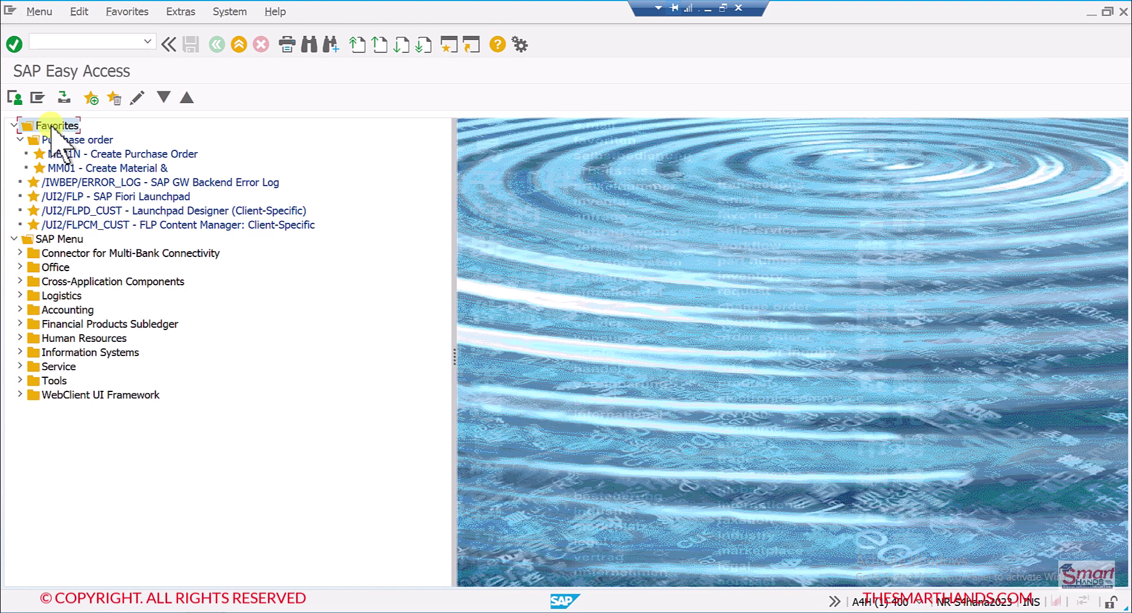
# Step: Turn off Display Technical Names in the Extras > Settings dialog
pyautogui.click(155, 169)
pyautogui.click(178, 16)
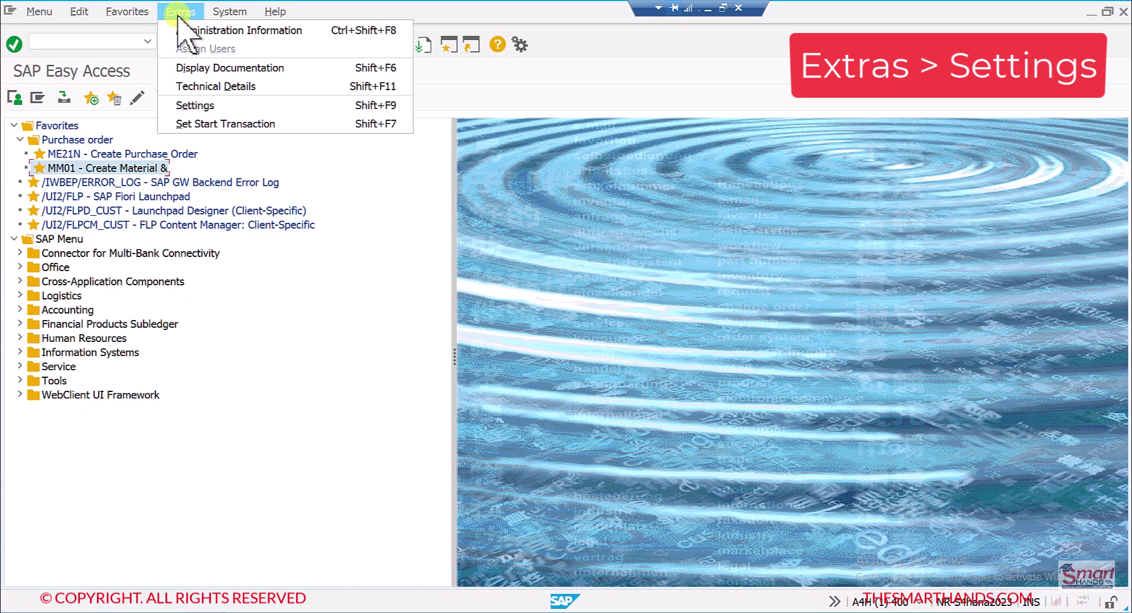
pyautogui.click(211, 112)
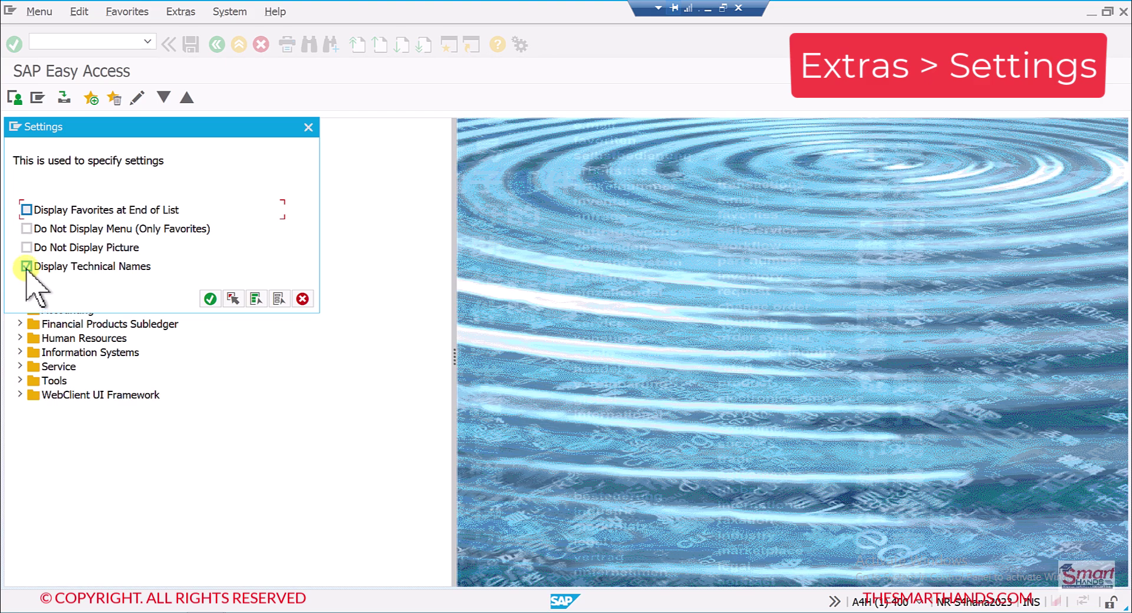
pyautogui.click(26, 266)
pyautogui.click(210, 299)
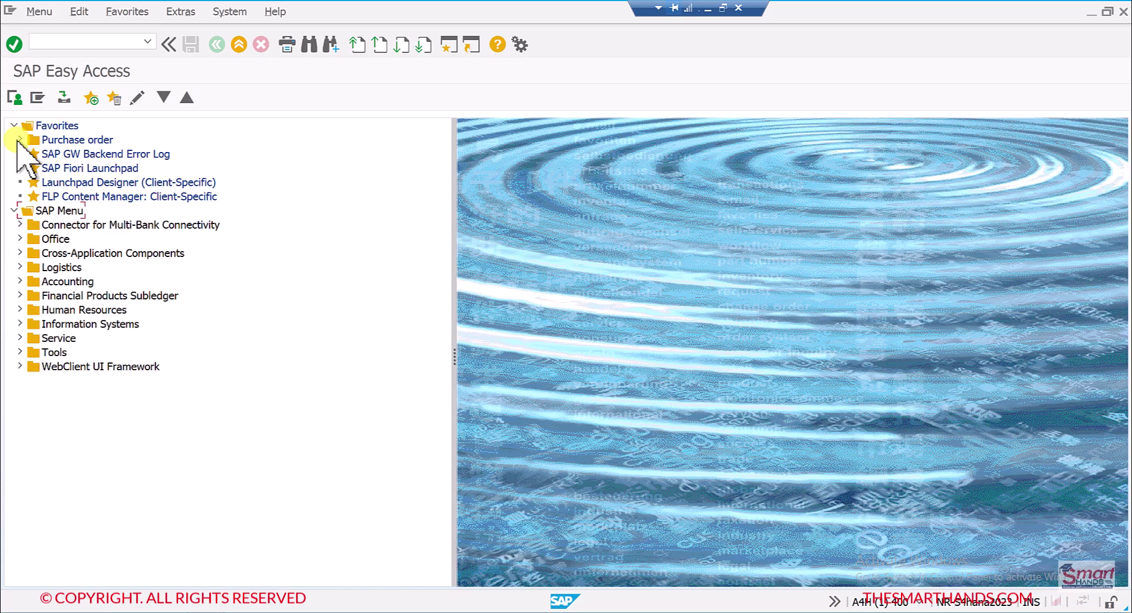
# Step: Turn Display Technical Names back on in the Extras > Settings dialog
pyautogui.click(20, 140)
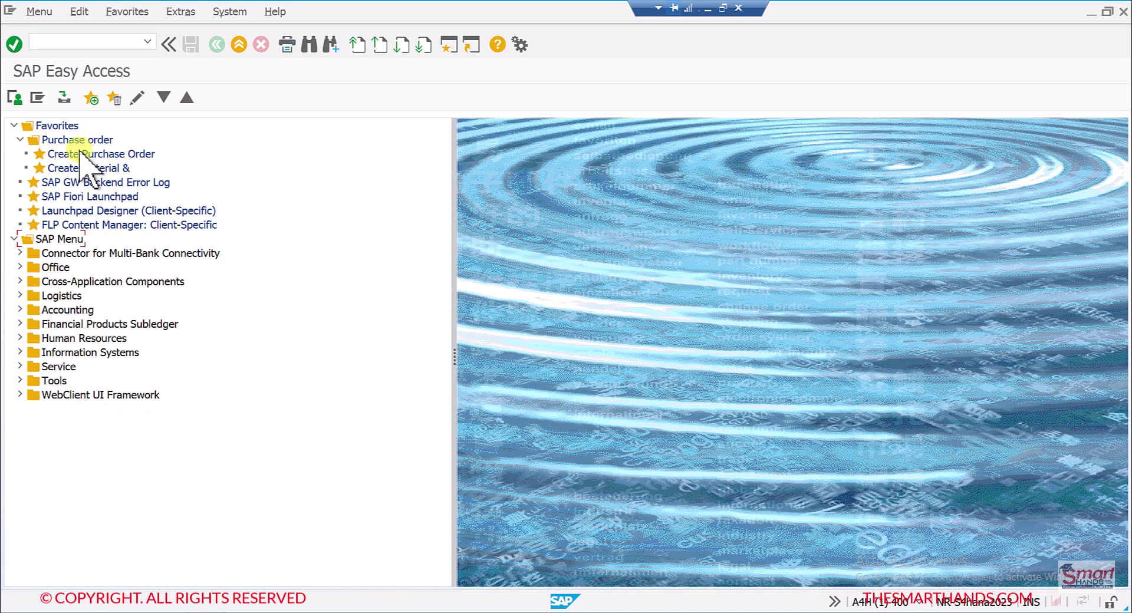
pyautogui.click(52, 156)
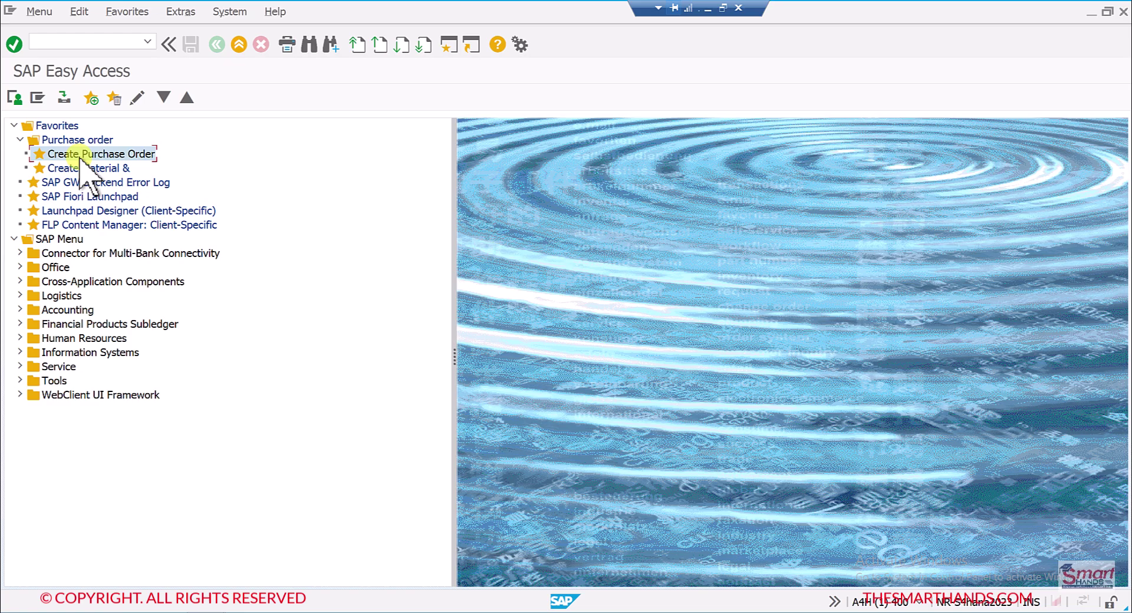
pyautogui.click(180, 12)
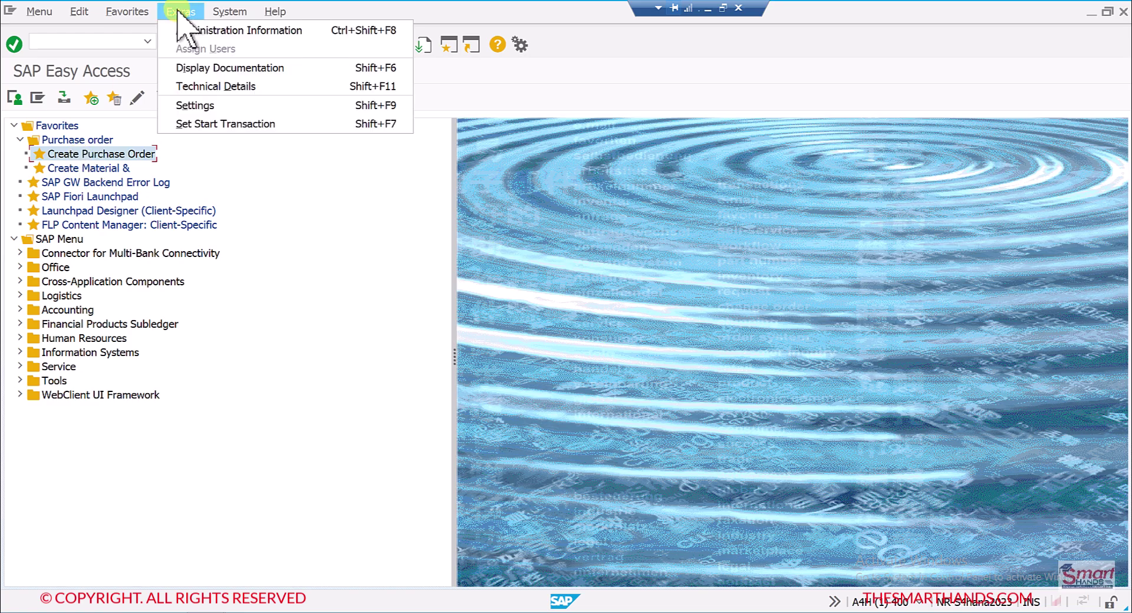
pyautogui.click(195, 107)
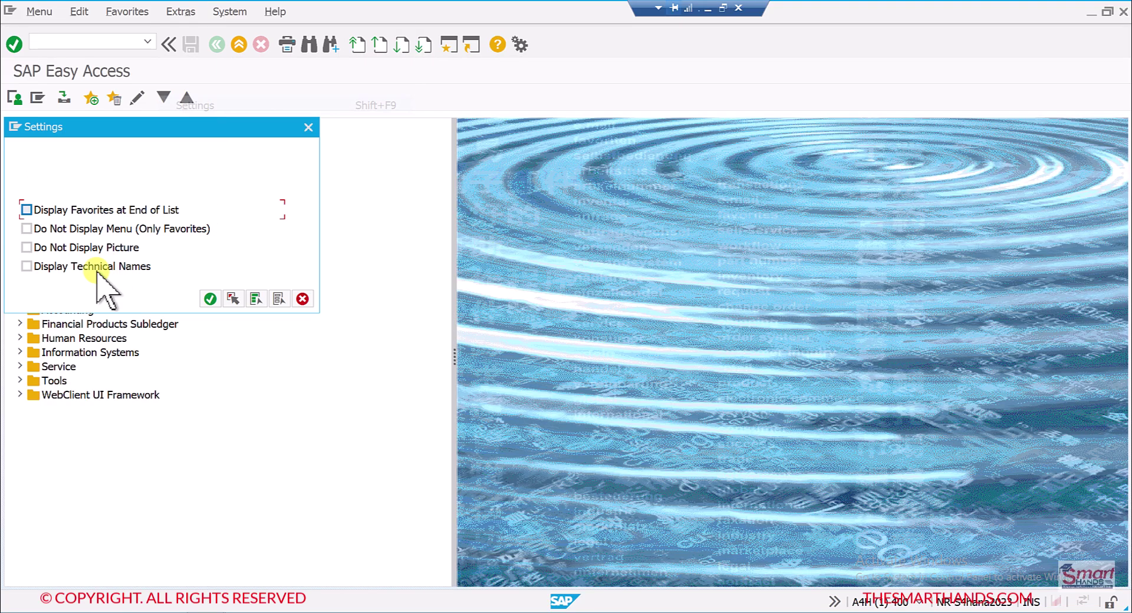
pyautogui.click(25, 267)
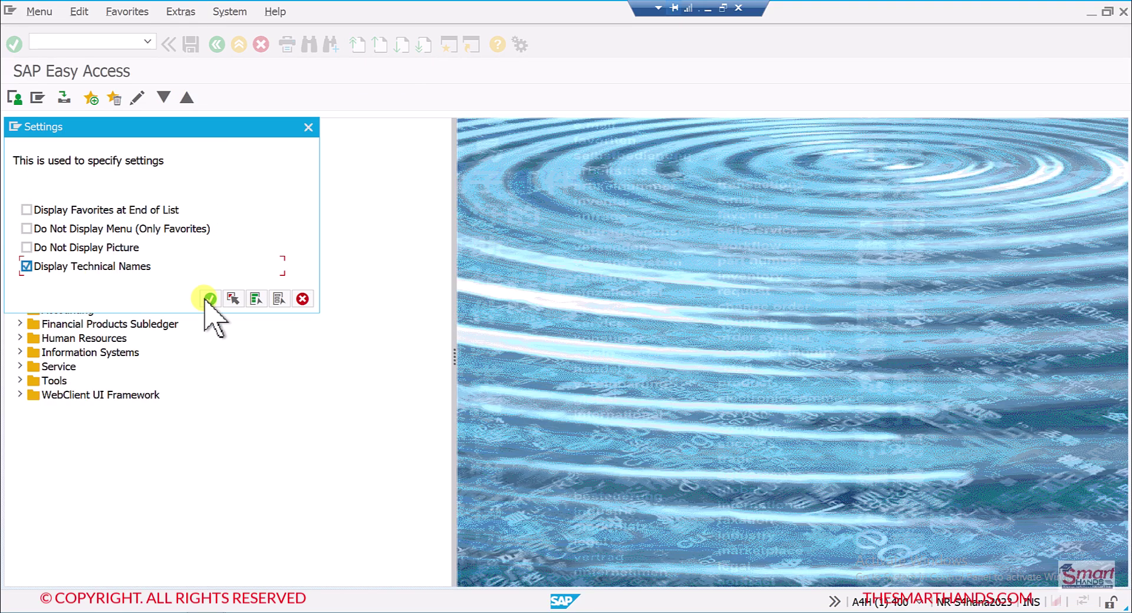
pyautogui.click(209, 299)
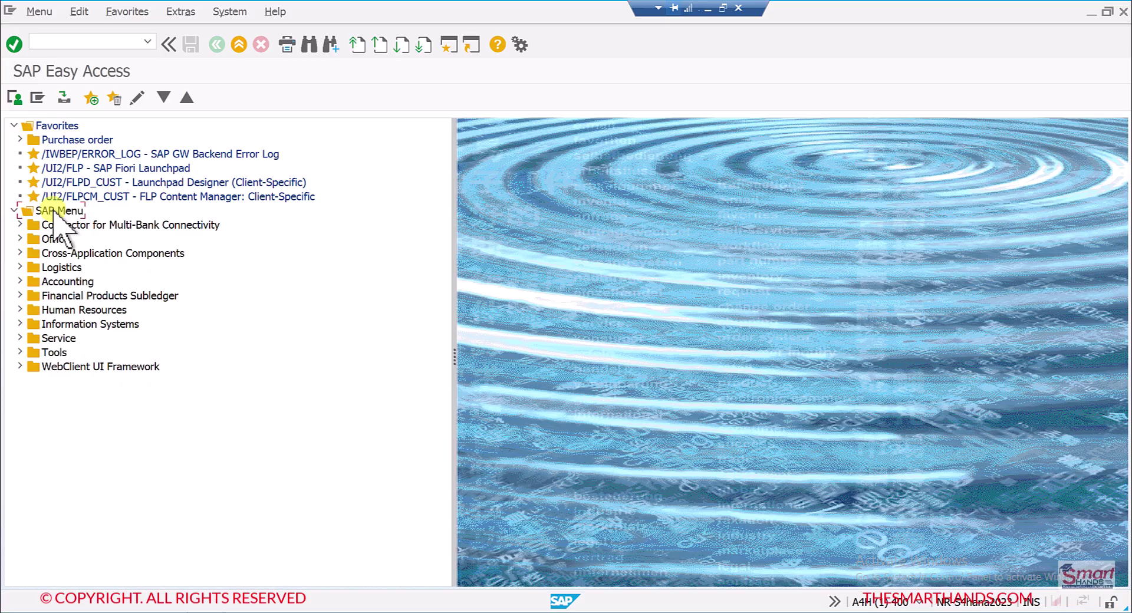
# Step: Choose Quartz Theme in the Theme Settings page of SAP GUI Options
pyautogui.click(20, 140)
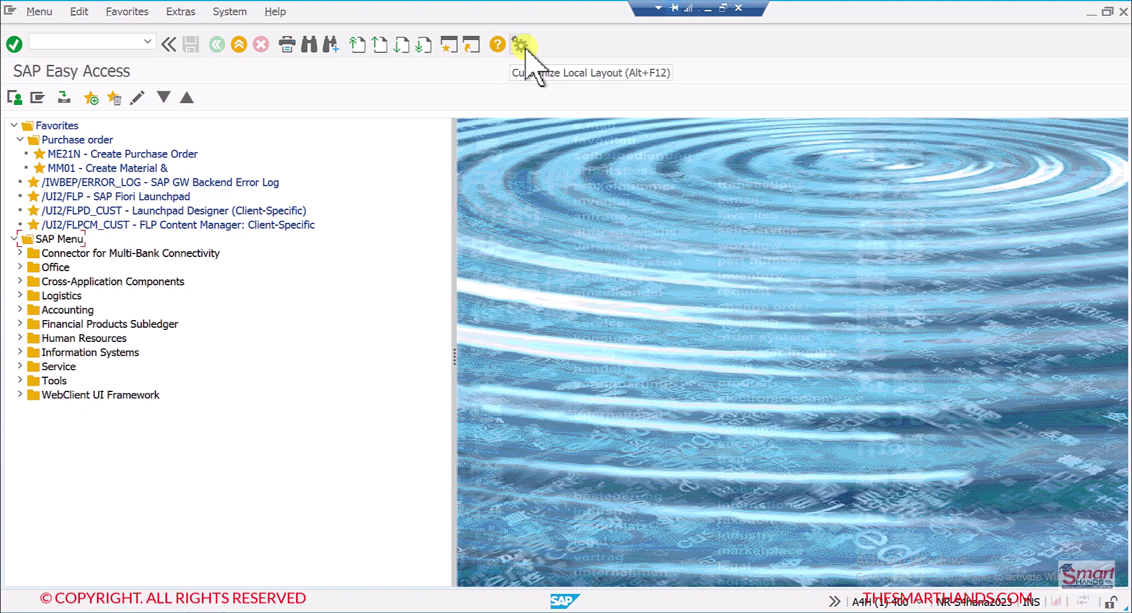
pyautogui.click(520, 44)
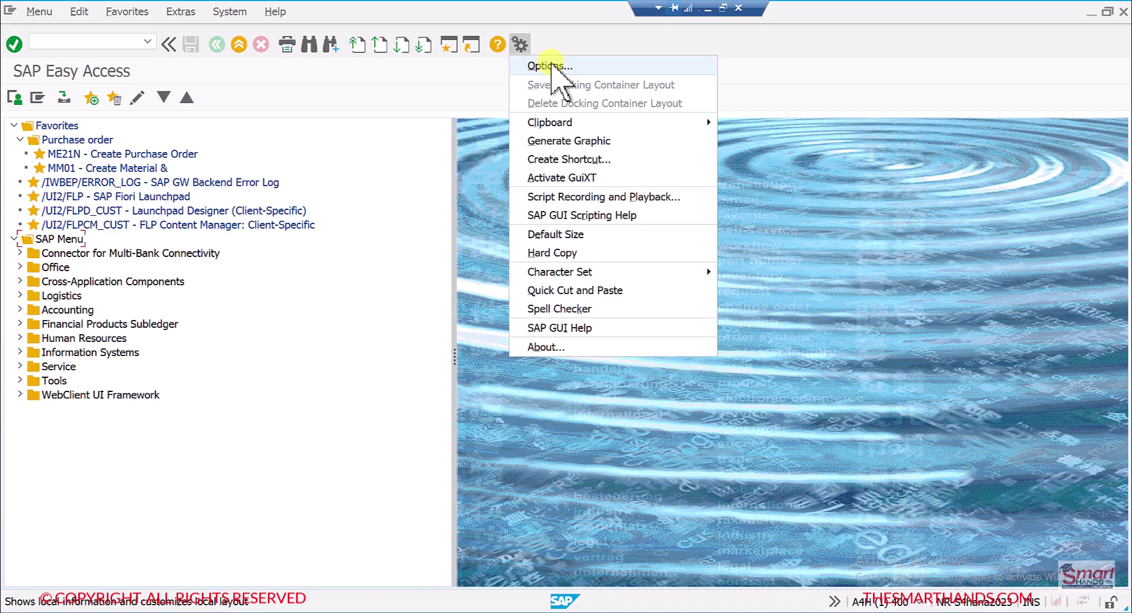
pyautogui.click(551, 65)
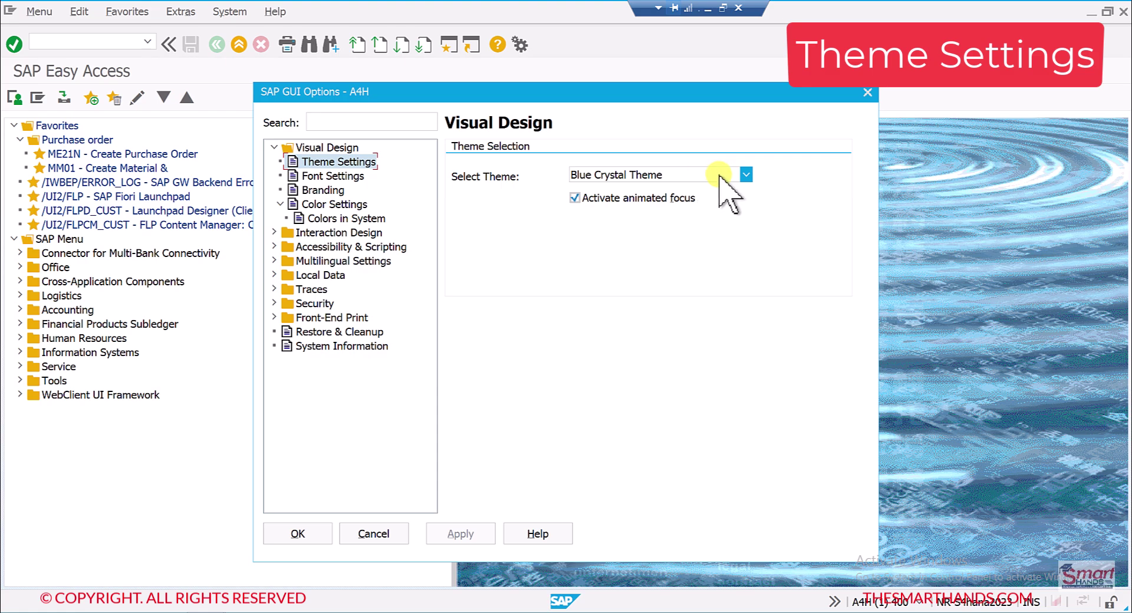
pyautogui.click(746, 175)
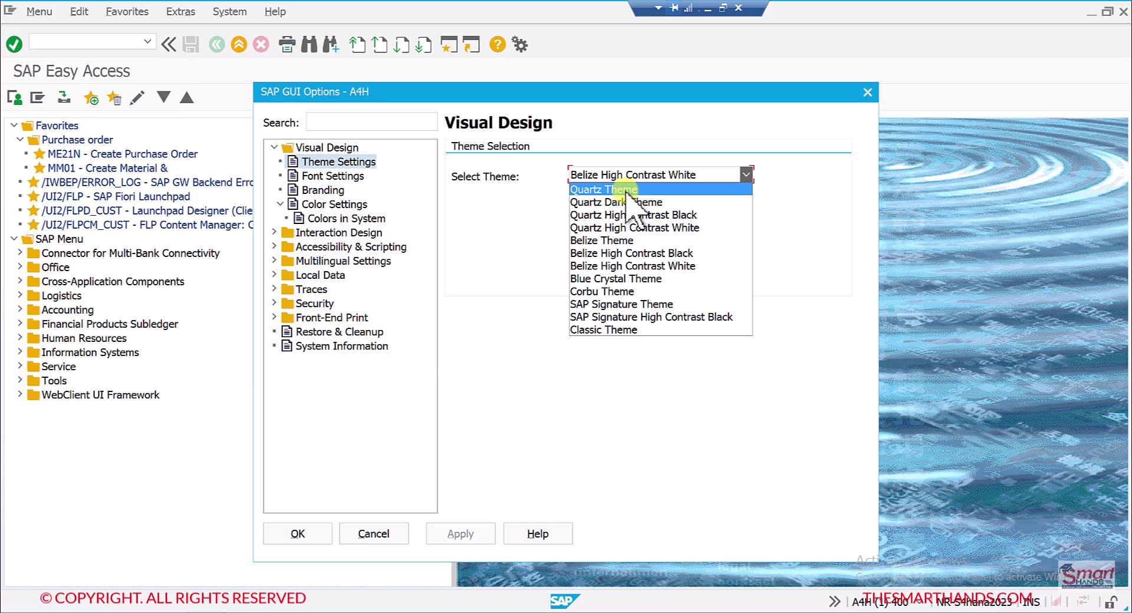
pyautogui.click(626, 189)
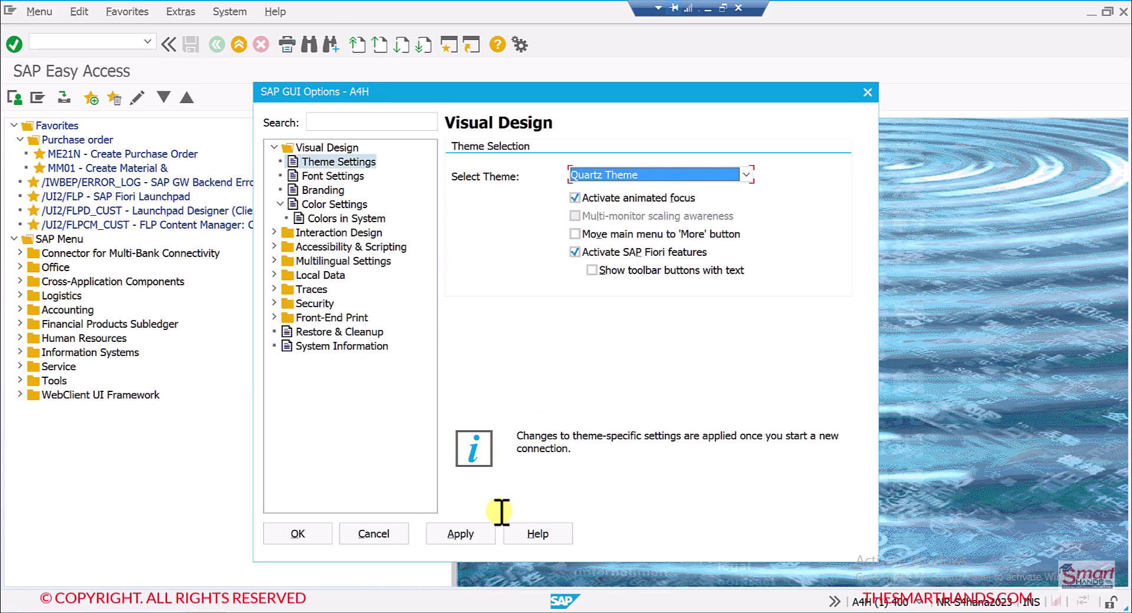
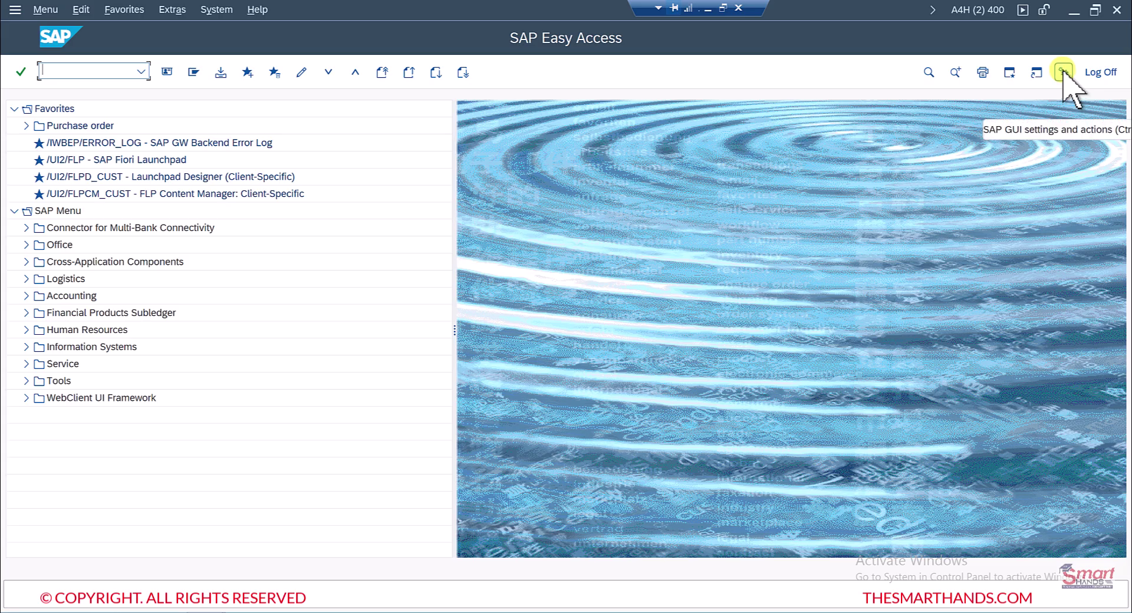
# Step: Switch the GUI theme to Blue Crystal Theme and open a new GUI window to view it
pyautogui.click(1064, 73)
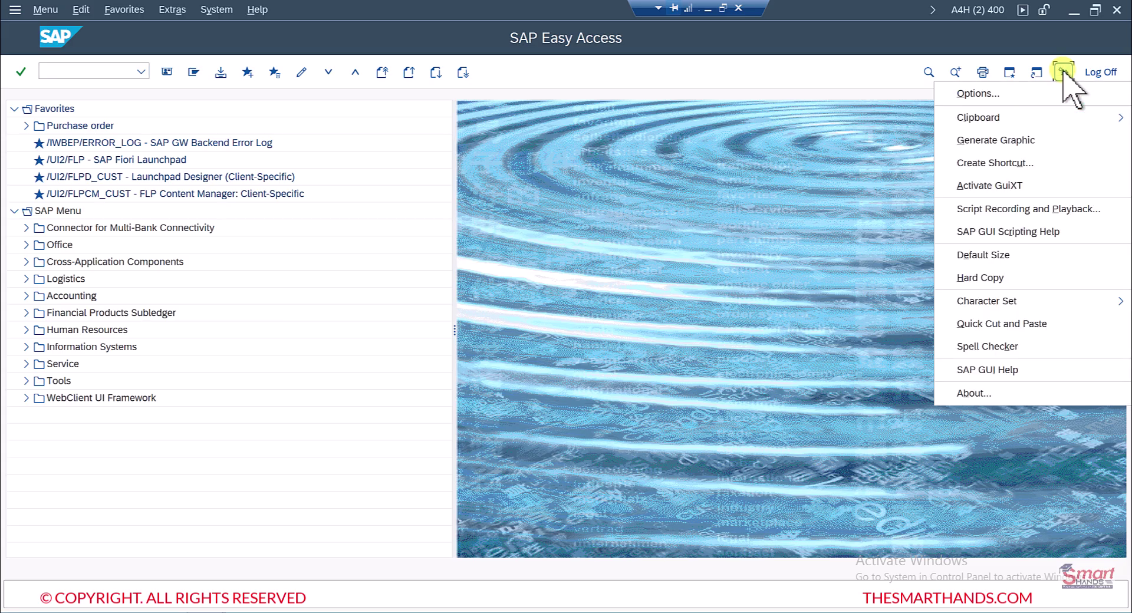
pyautogui.click(996, 95)
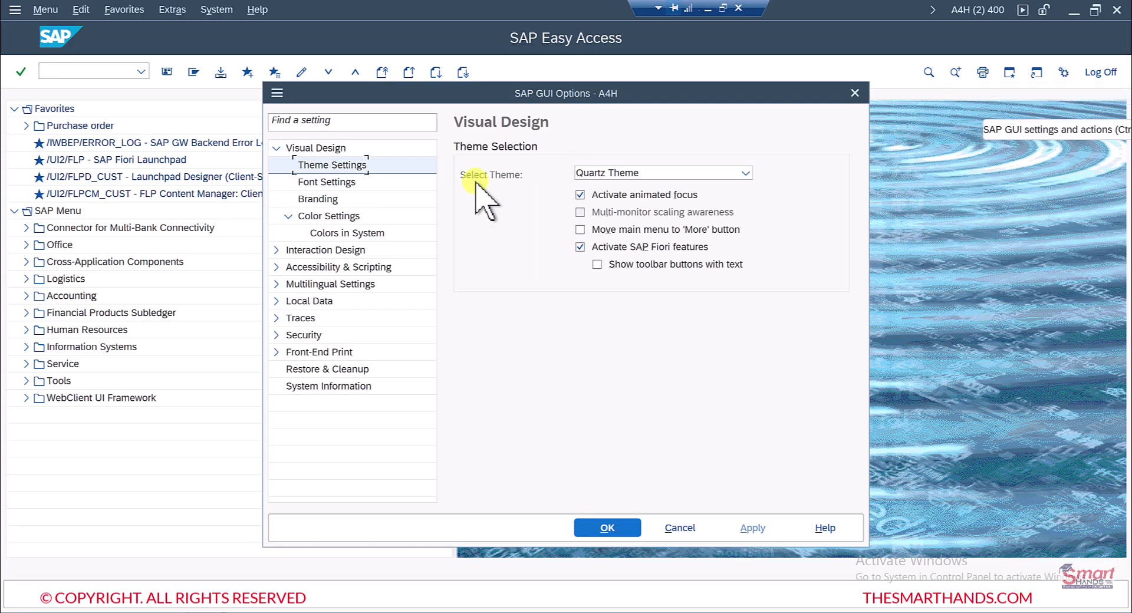
pyautogui.click(645, 171)
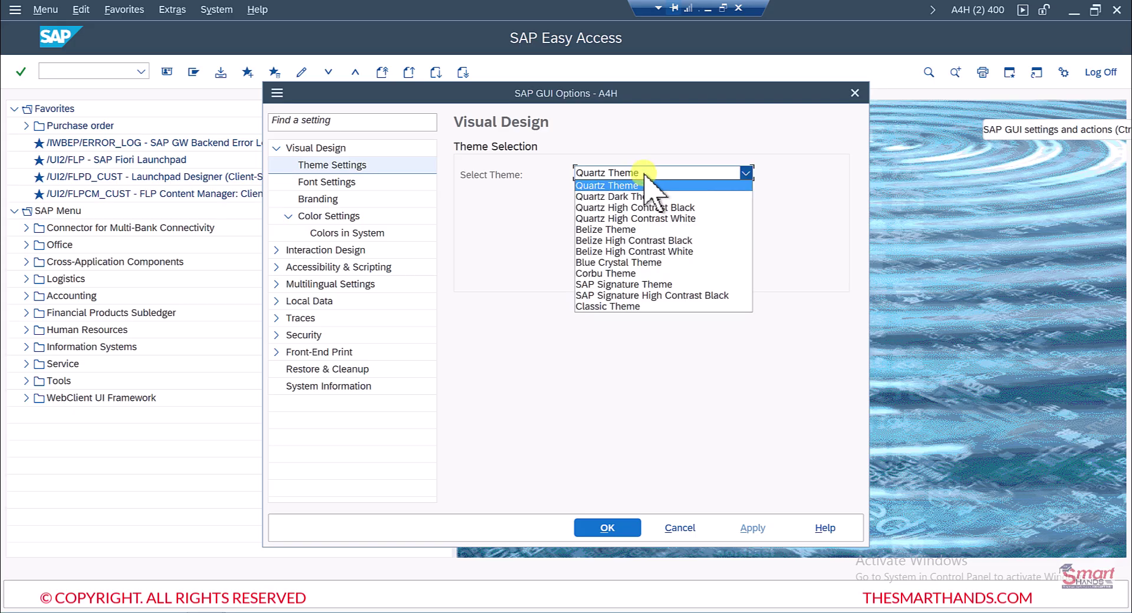
pyautogui.click(617, 262)
pyautogui.click(751, 528)
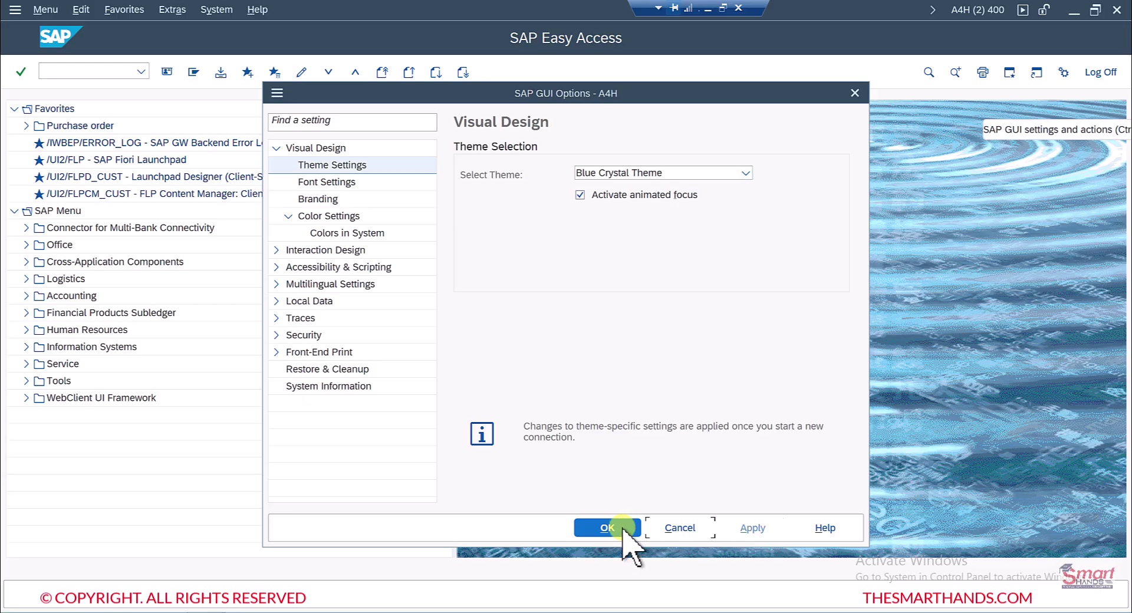
pyautogui.click(624, 529)
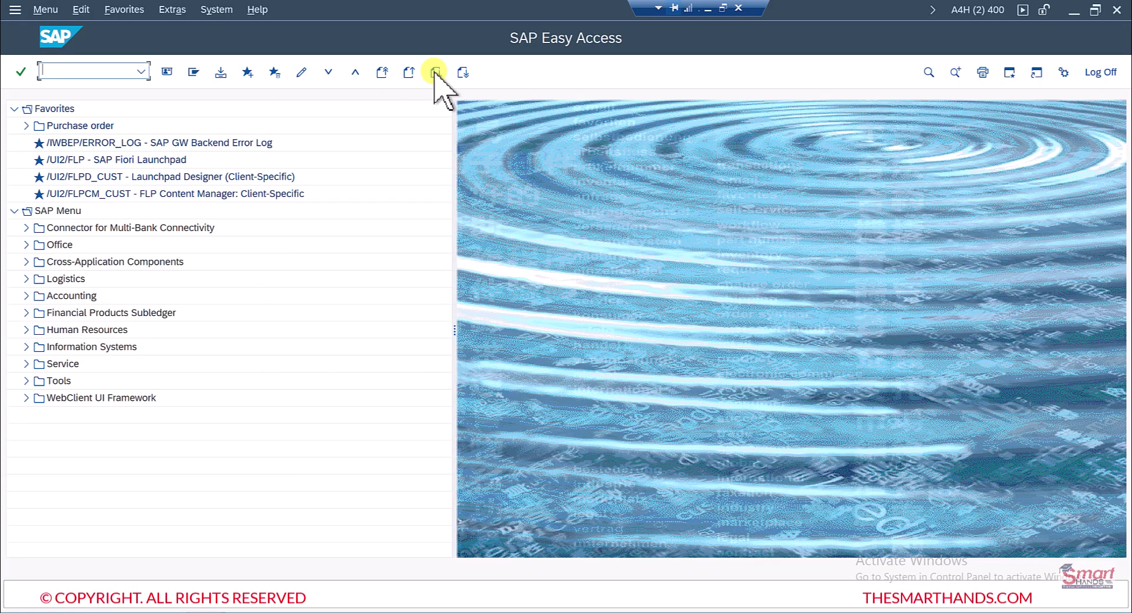
pyautogui.click(1008, 72)
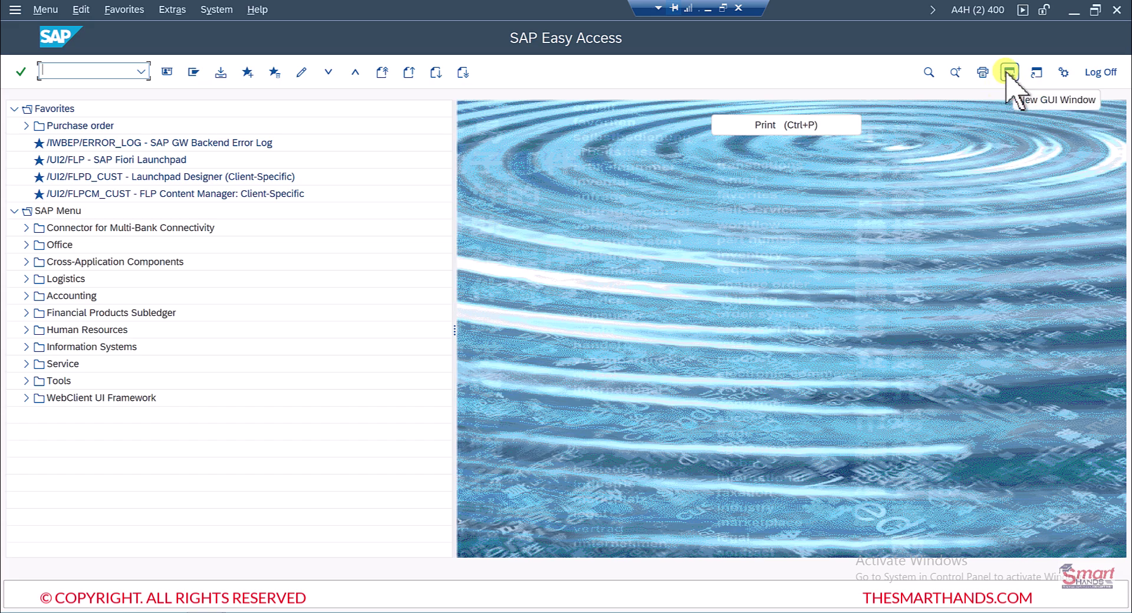
pyautogui.click(1008, 72)
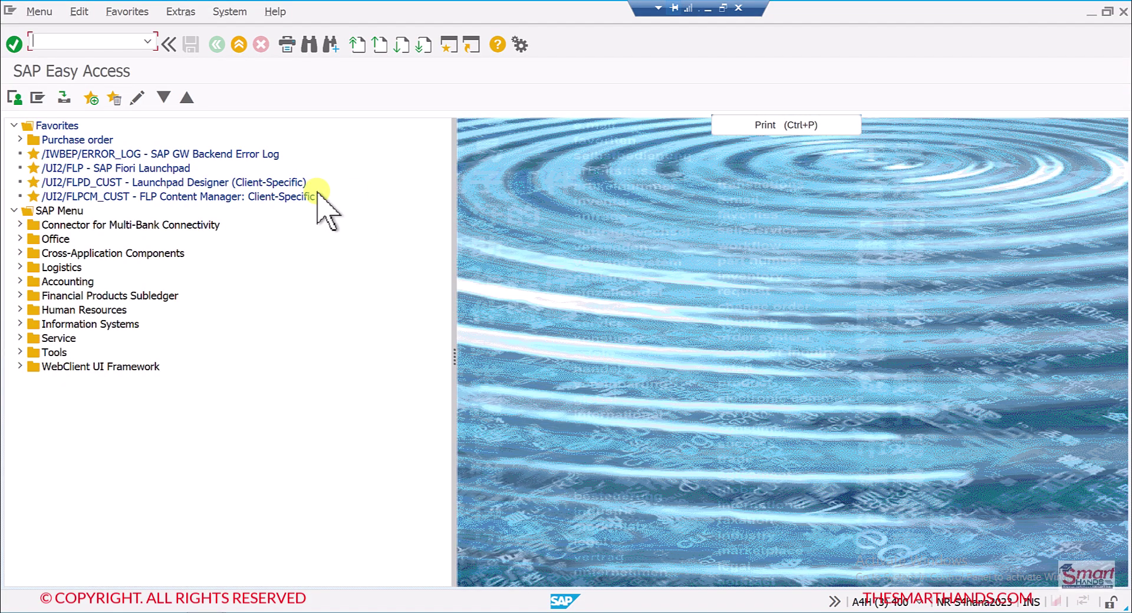
# Step: In Font Settings, choose Courier New size 16, enable the proportional Tahoma font, and save
pyautogui.click(521, 45)
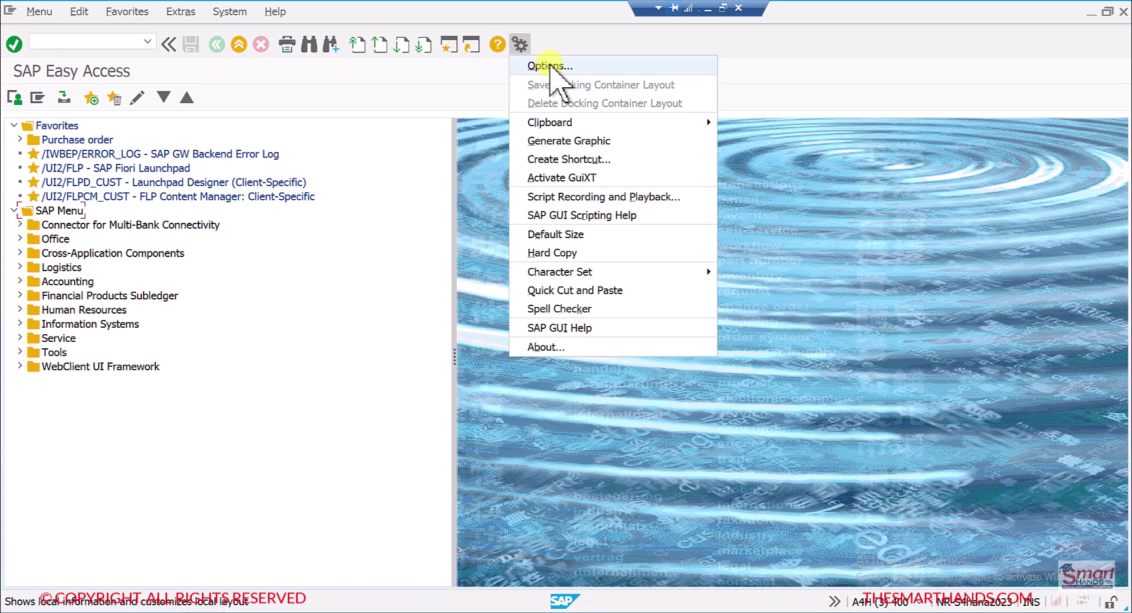
pyautogui.click(549, 66)
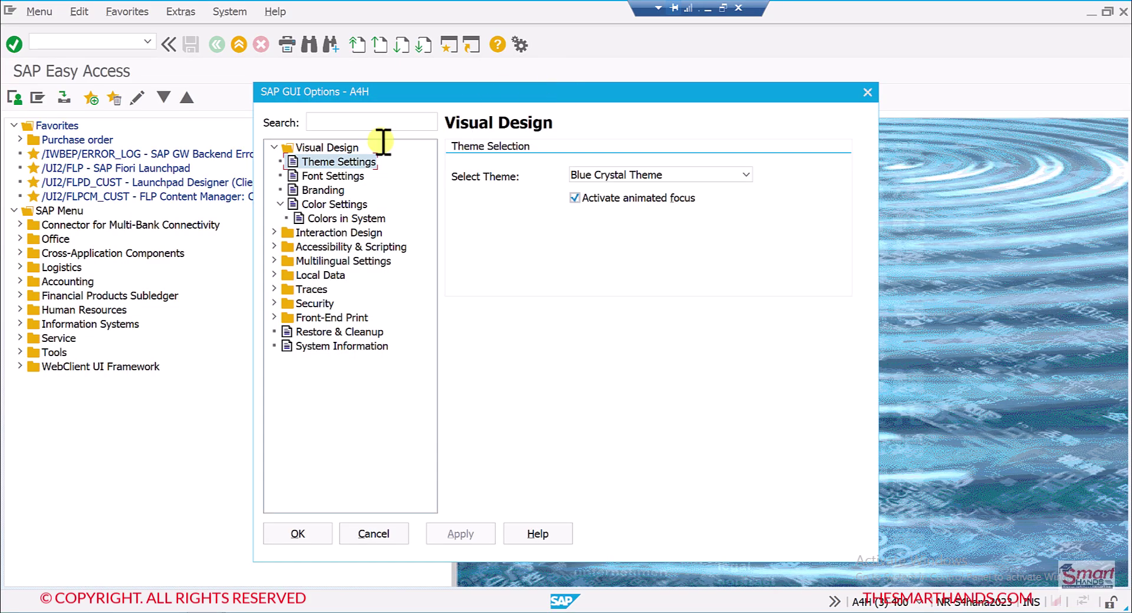
pyautogui.click(344, 177)
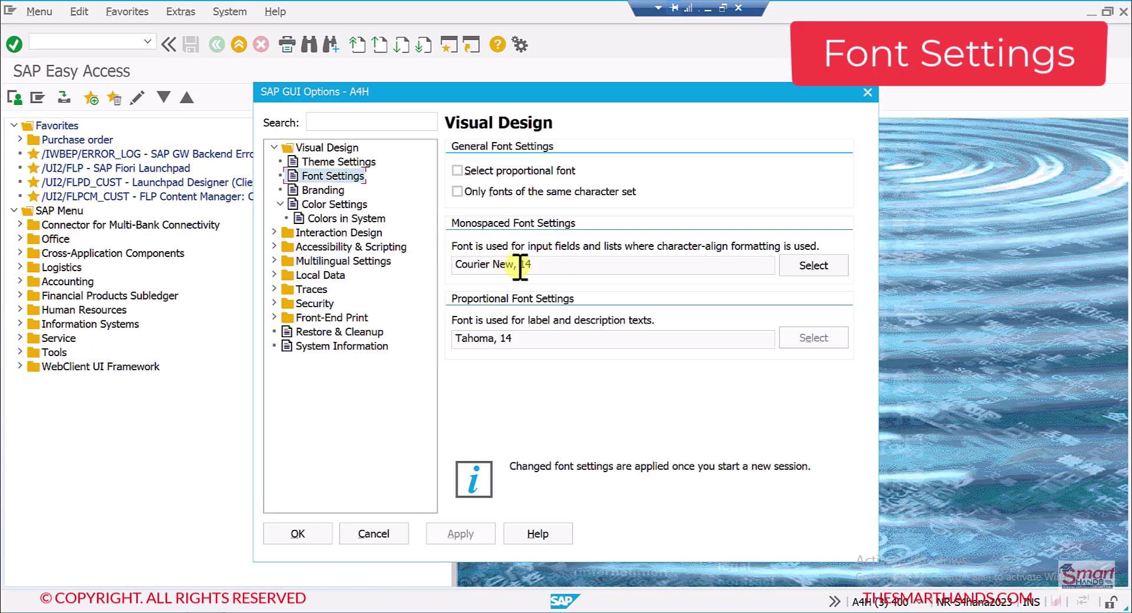
pyautogui.click(814, 265)
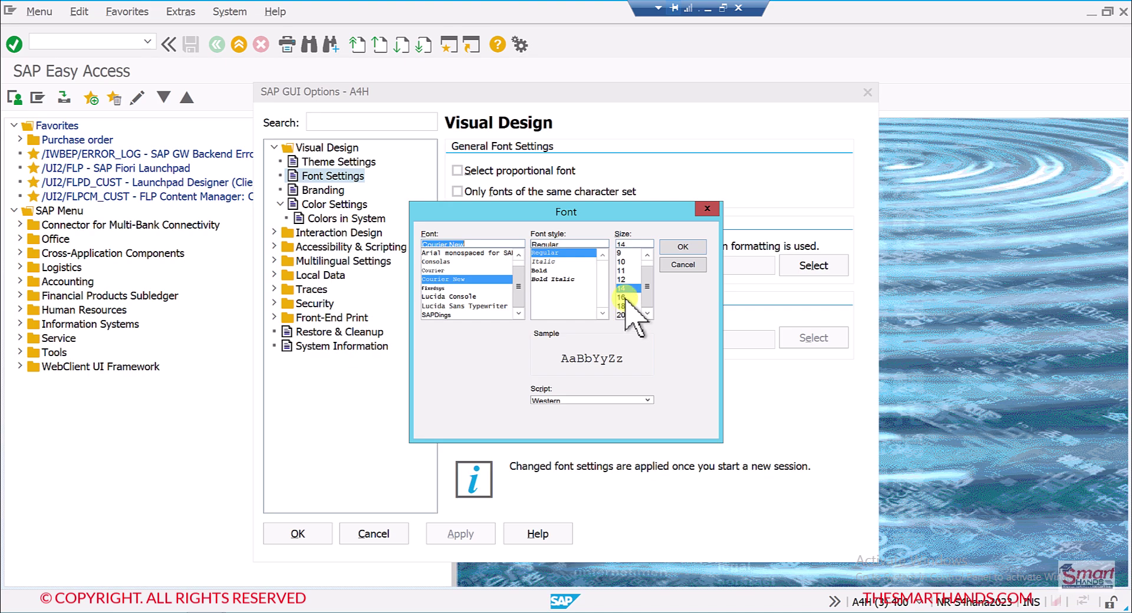
pyautogui.click(624, 297)
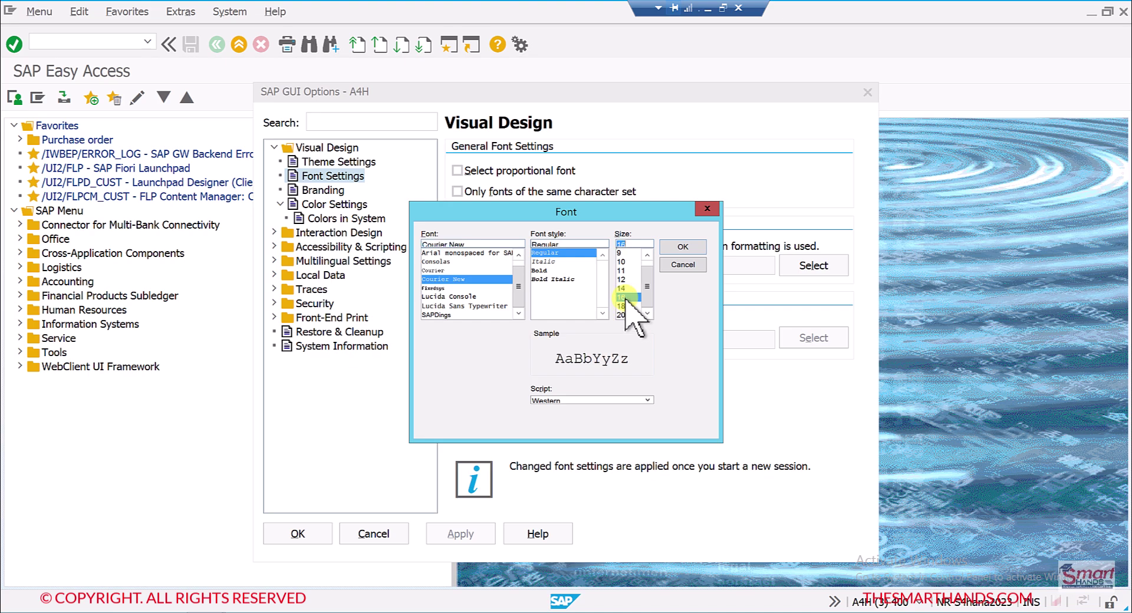
pyautogui.click(684, 246)
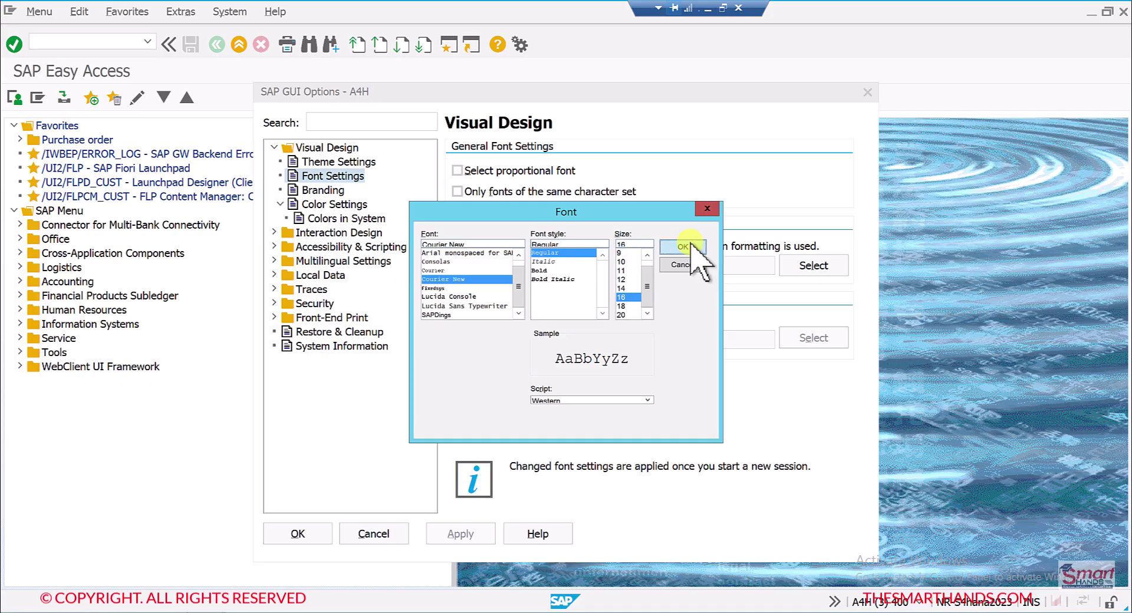
pyautogui.click(457, 170)
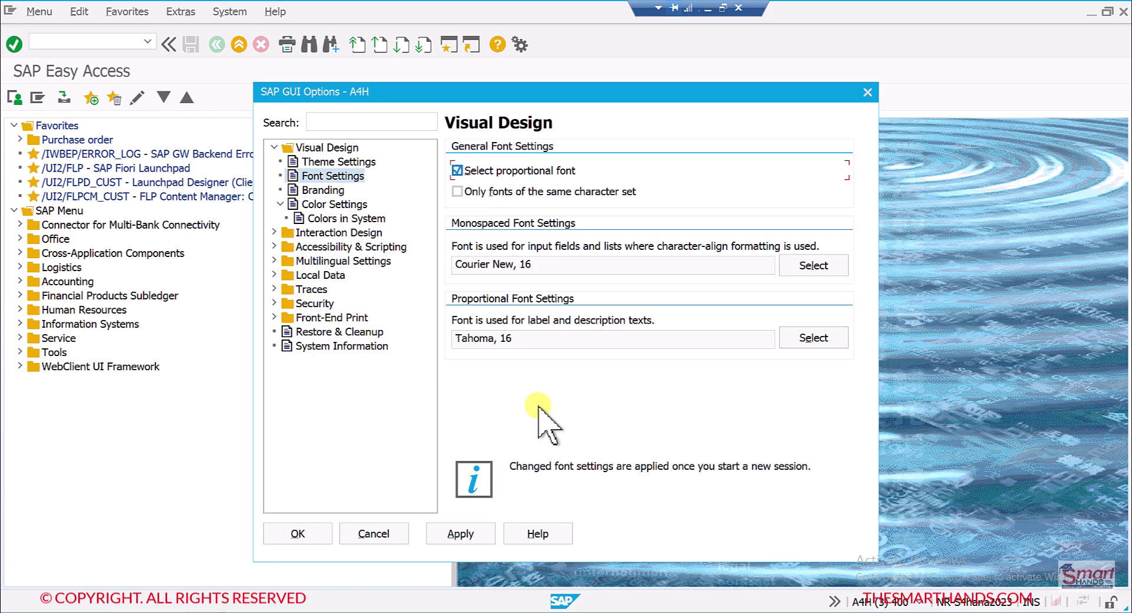
pyautogui.click(466, 535)
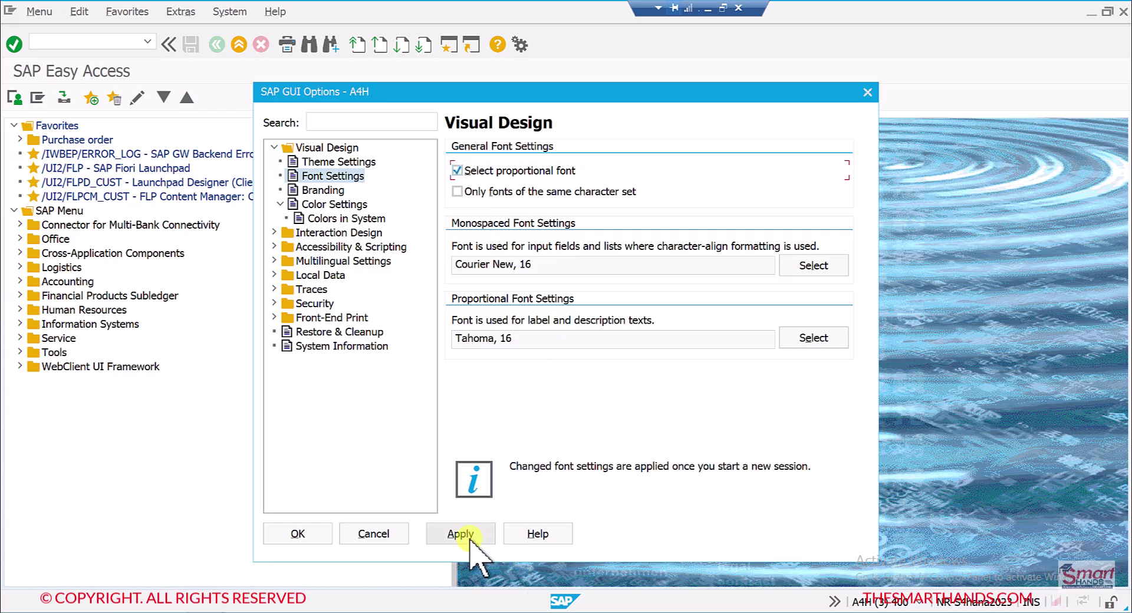
pyautogui.click(313, 534)
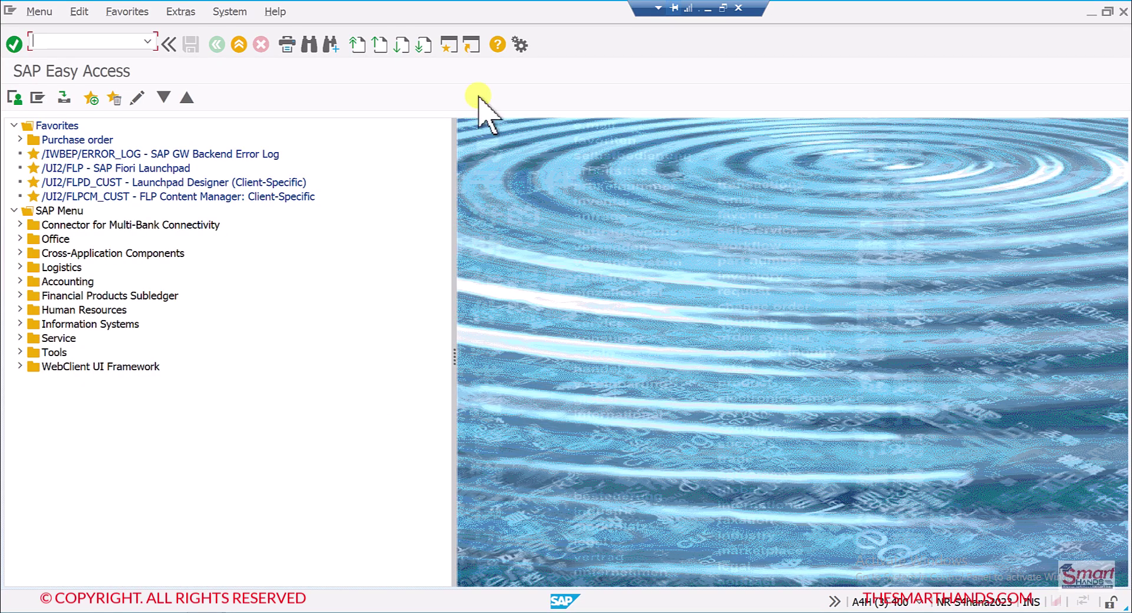
# Step: Check the large fonts in a new session, cut the font size to 13, then open another session
pyautogui.click(449, 46)
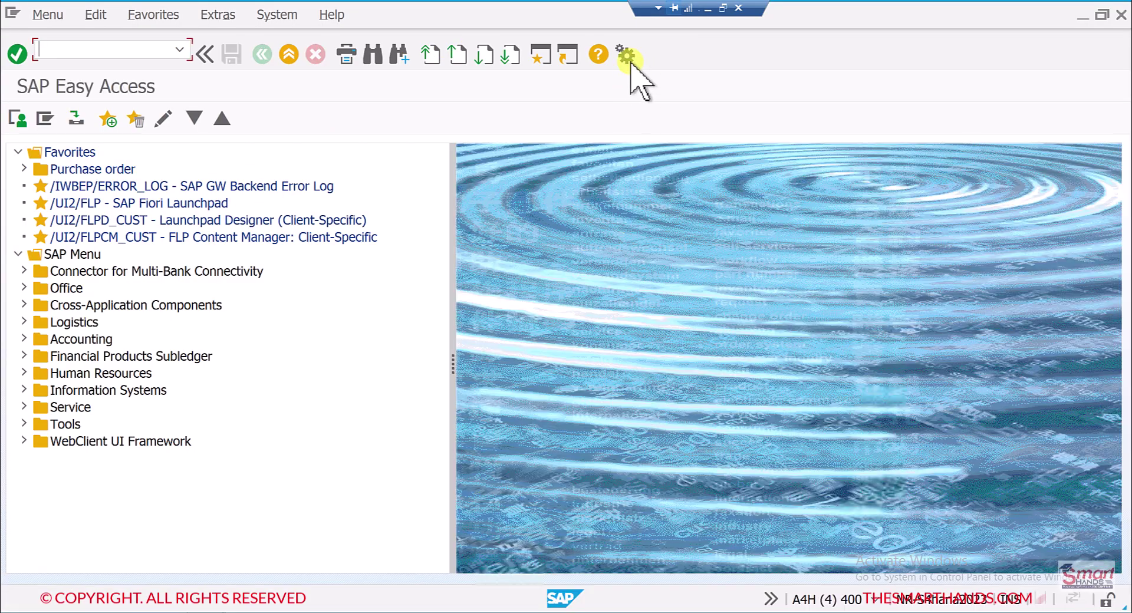
pyautogui.click(631, 61)
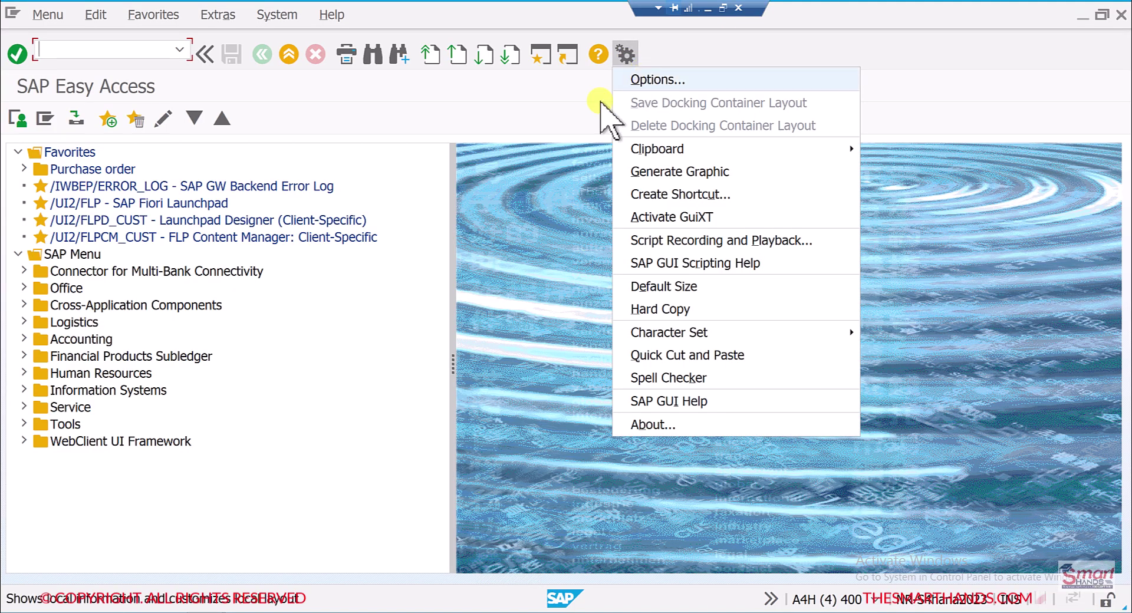
pyautogui.click(647, 77)
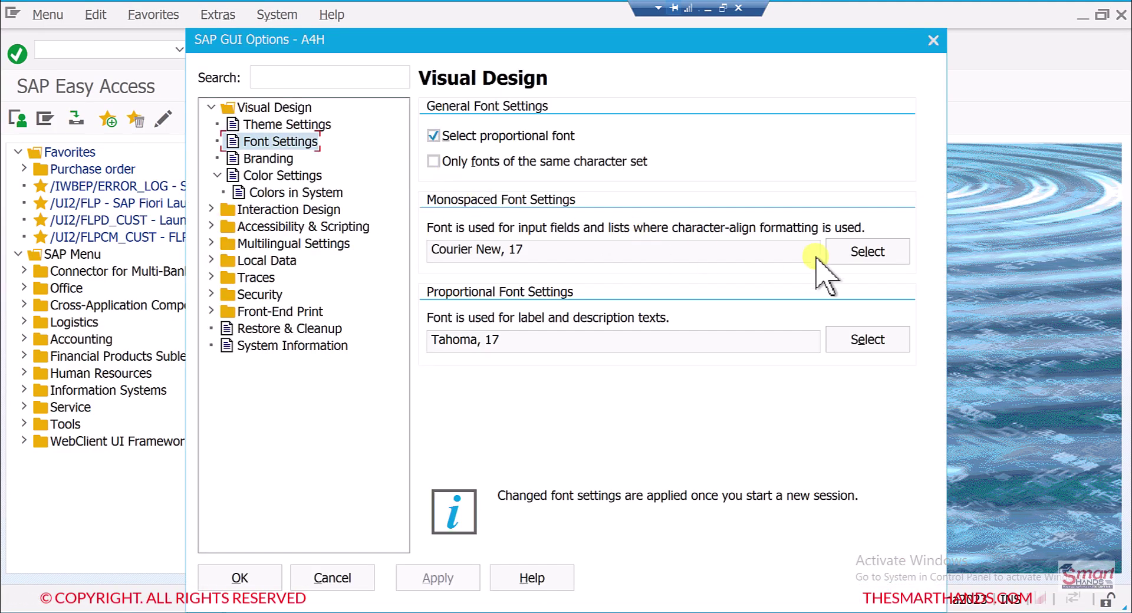
pyautogui.click(881, 252)
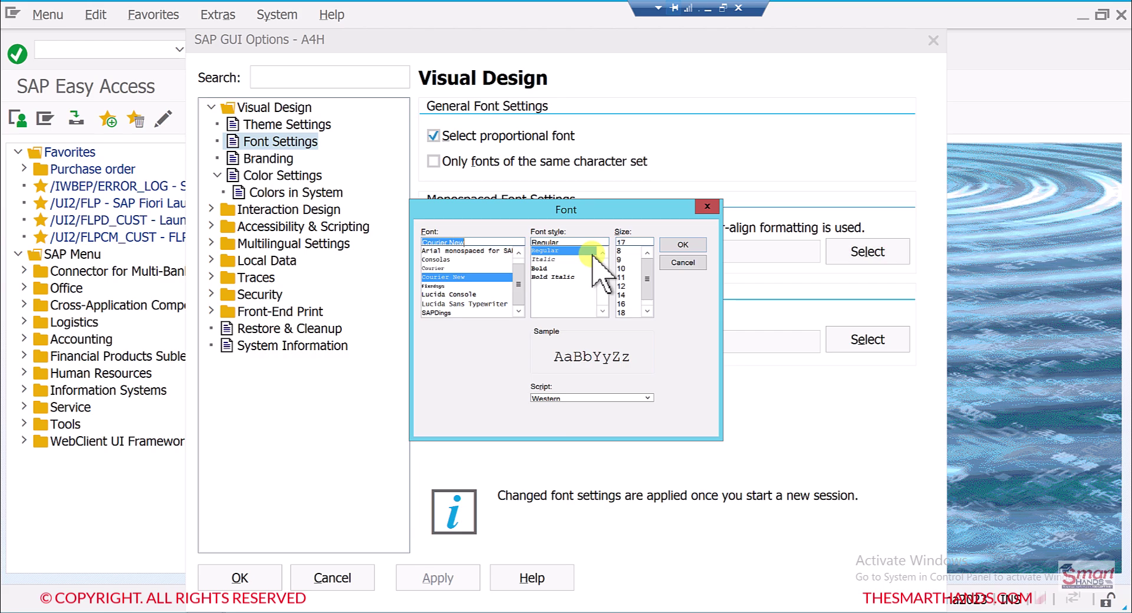
pyautogui.click(633, 242)
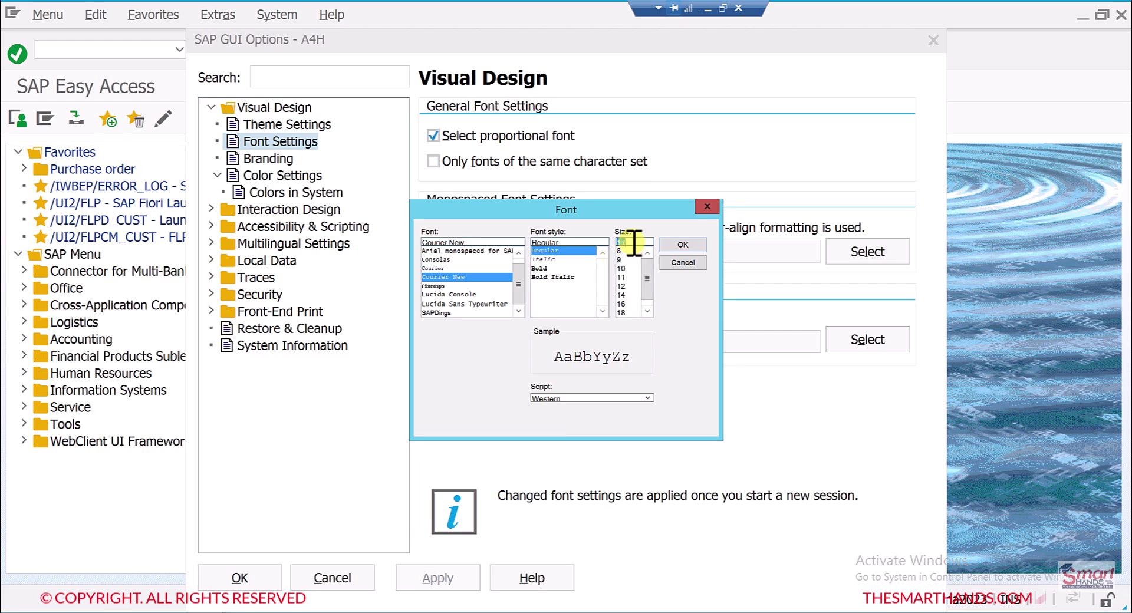
pyautogui.write('13')
pyautogui.click(682, 244)
pyautogui.click(439, 583)
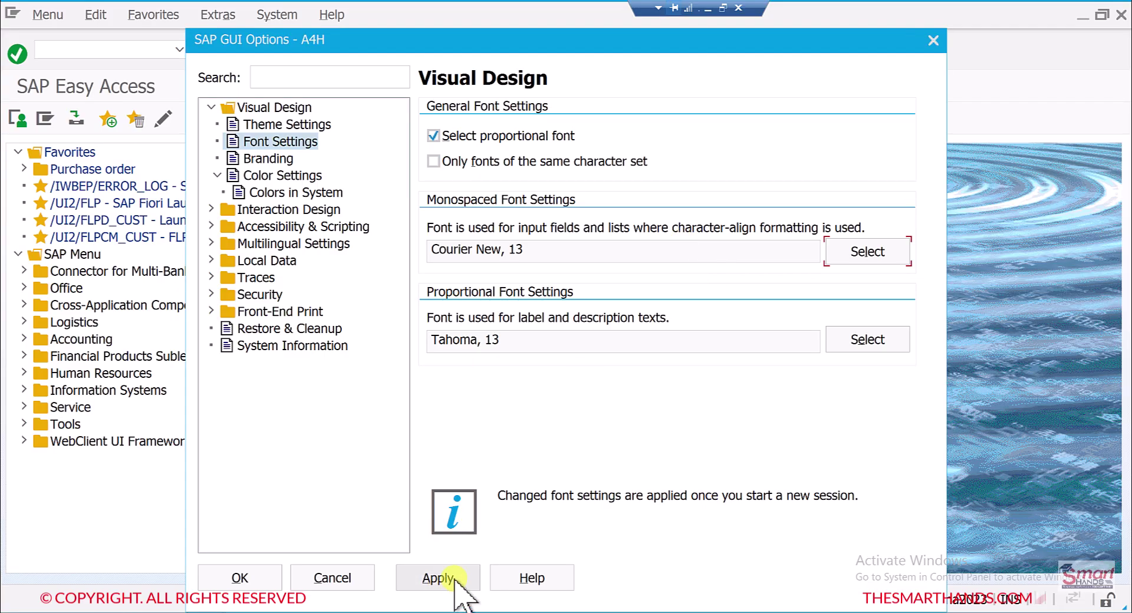
pyautogui.press('Return')
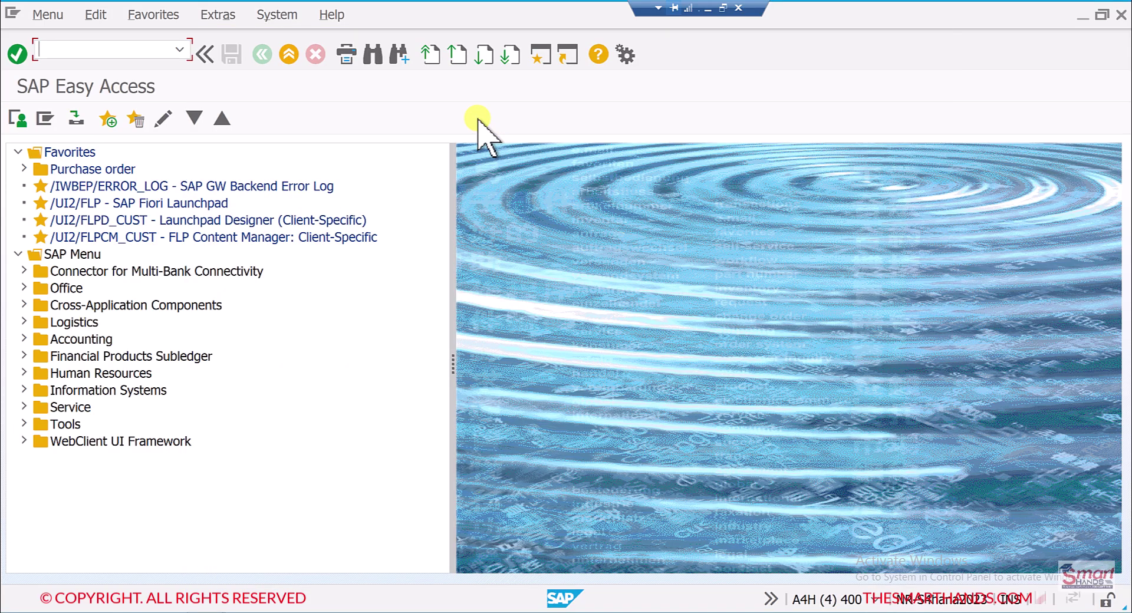
pyautogui.click(541, 55)
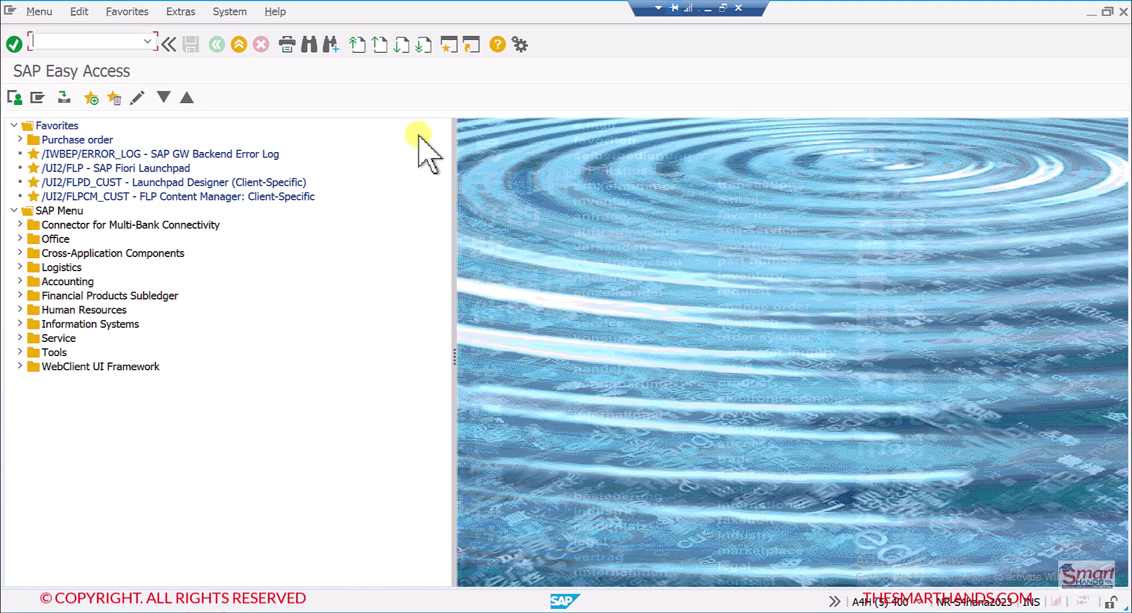
# Step: Under Interaction Design > Visualization 1, enable showing keys and sorting by key in dropdown lists
pyautogui.click(524, 50)
pyautogui.click(547, 66)
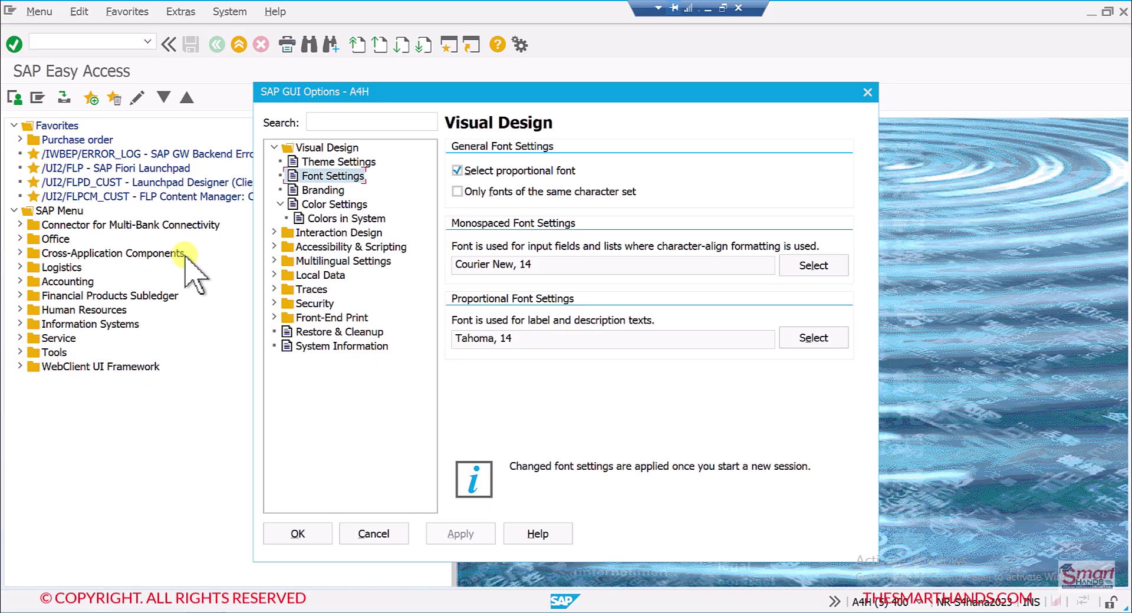
pyautogui.click(273, 233)
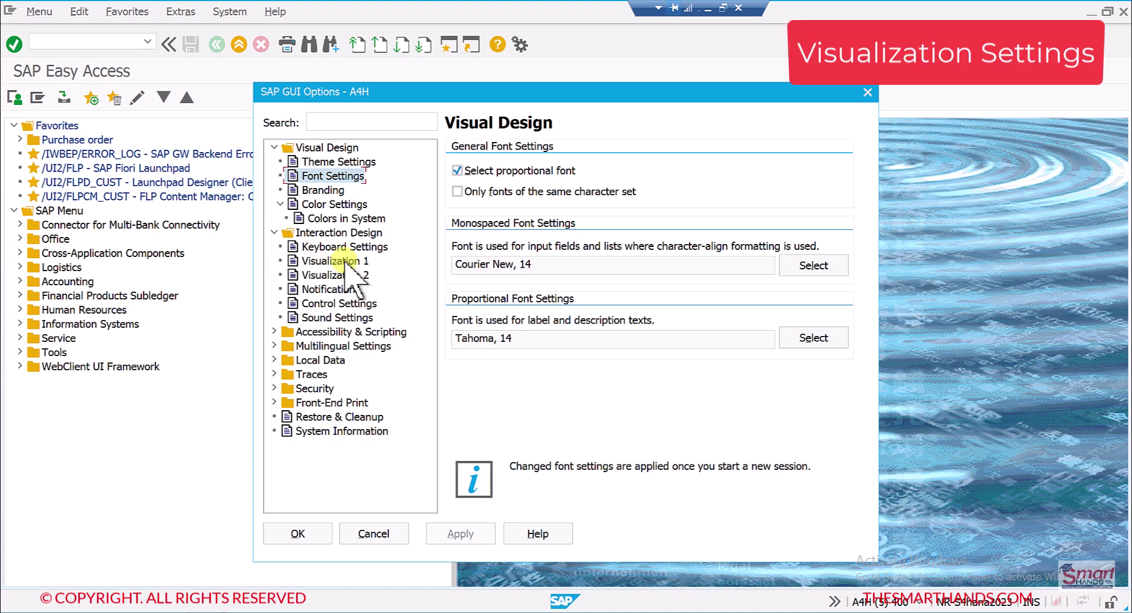
pyautogui.click(348, 263)
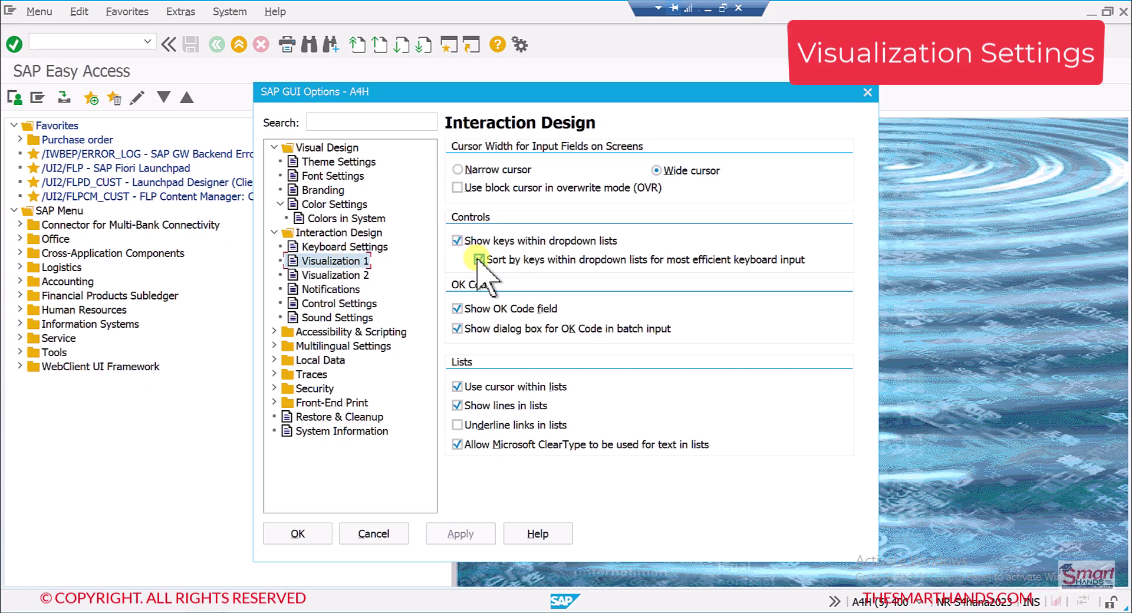
pyautogui.click(478, 260)
pyautogui.click(457, 241)
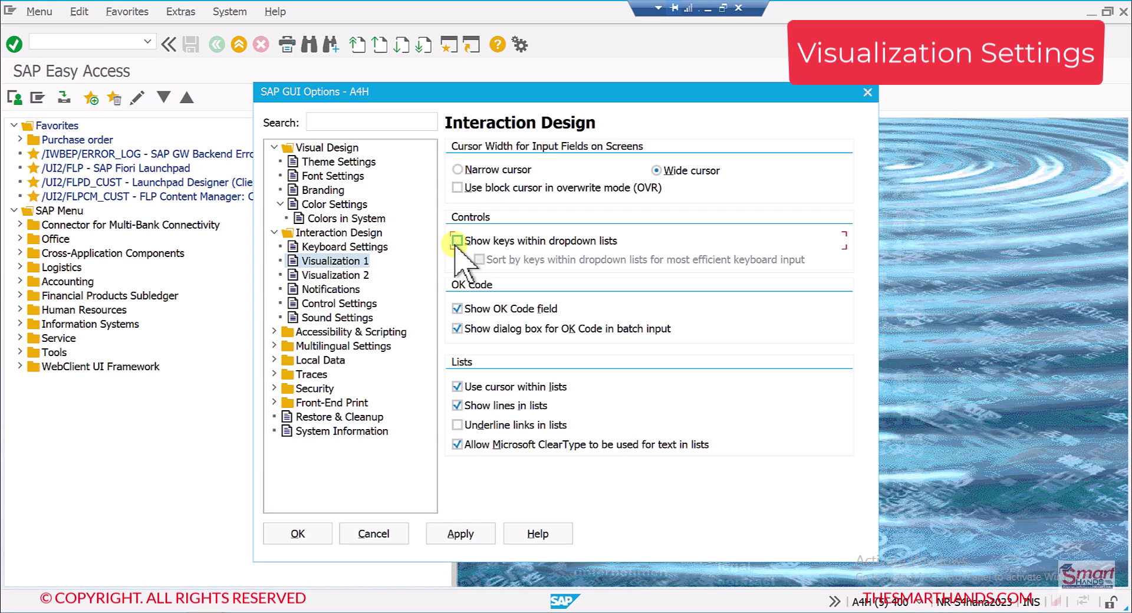
pyautogui.click(457, 241)
pyautogui.click(478, 260)
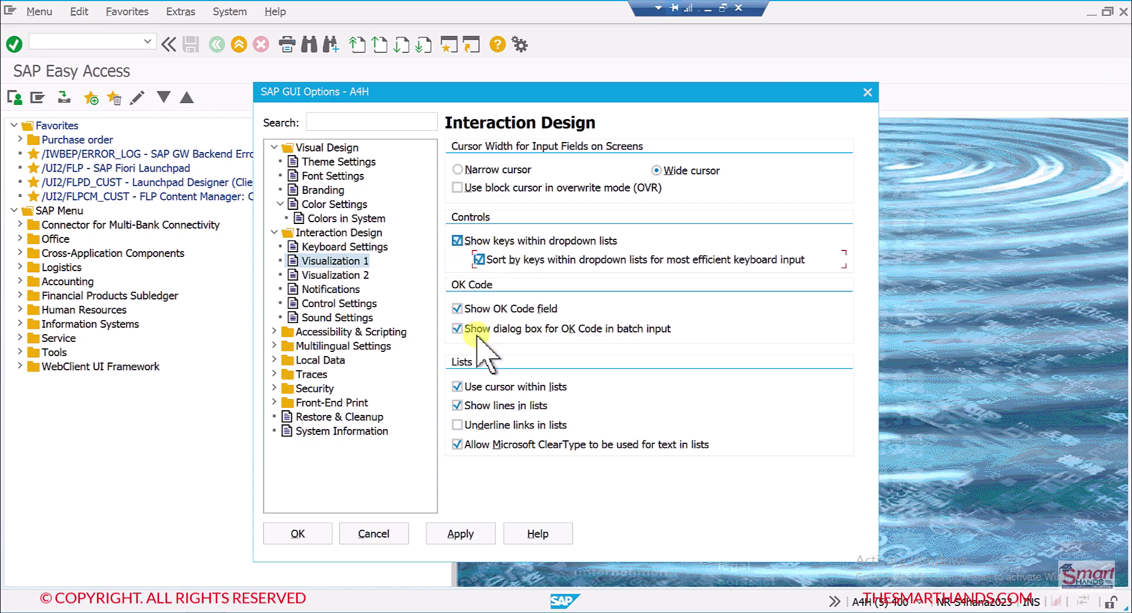
pyautogui.click(459, 534)
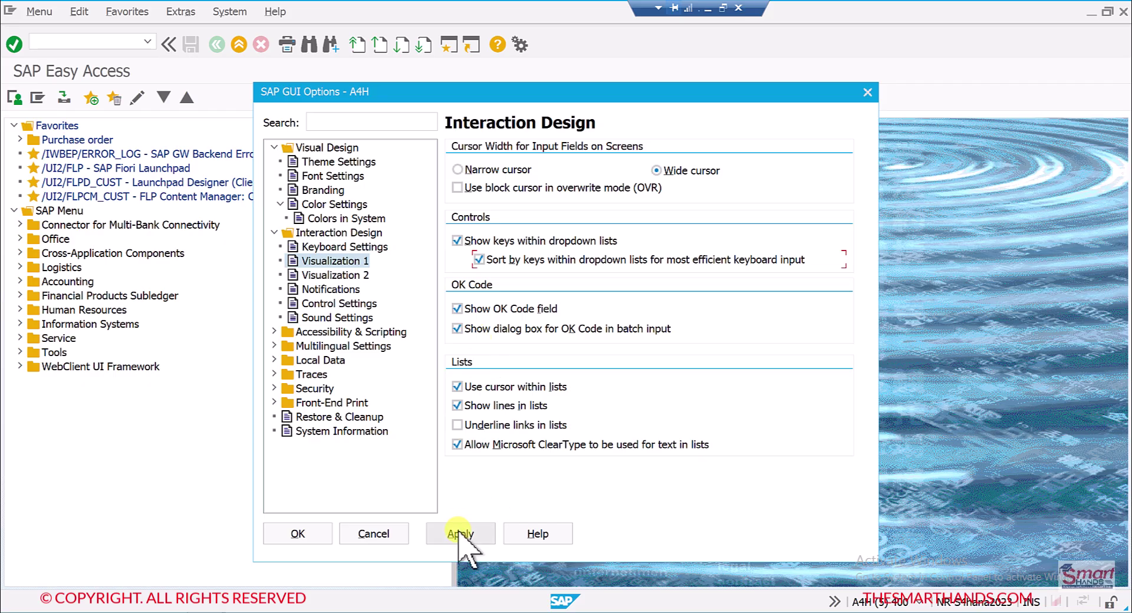
pyautogui.click(301, 535)
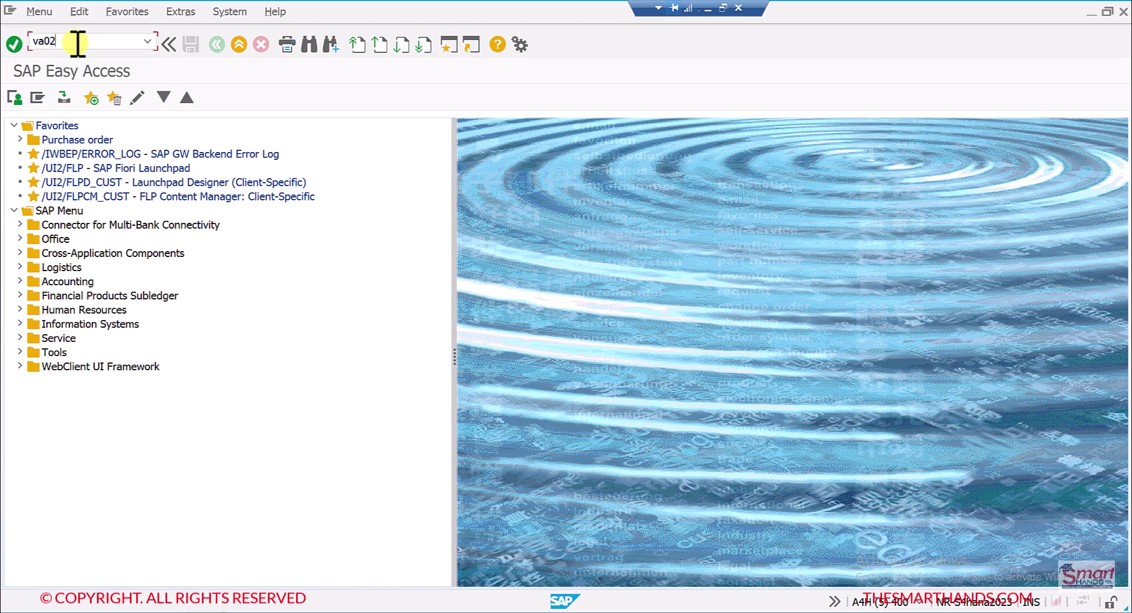
# Step: Run va02, then switch to the List of Sales Orders report with /nva05
pyautogui.press('Return')
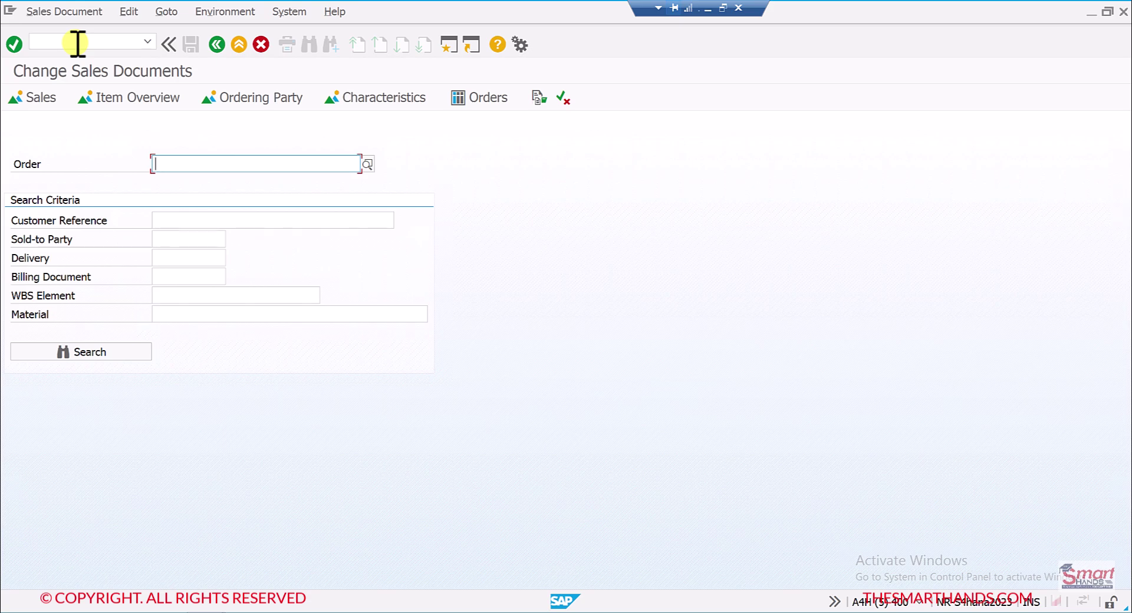
pyautogui.click(71, 43)
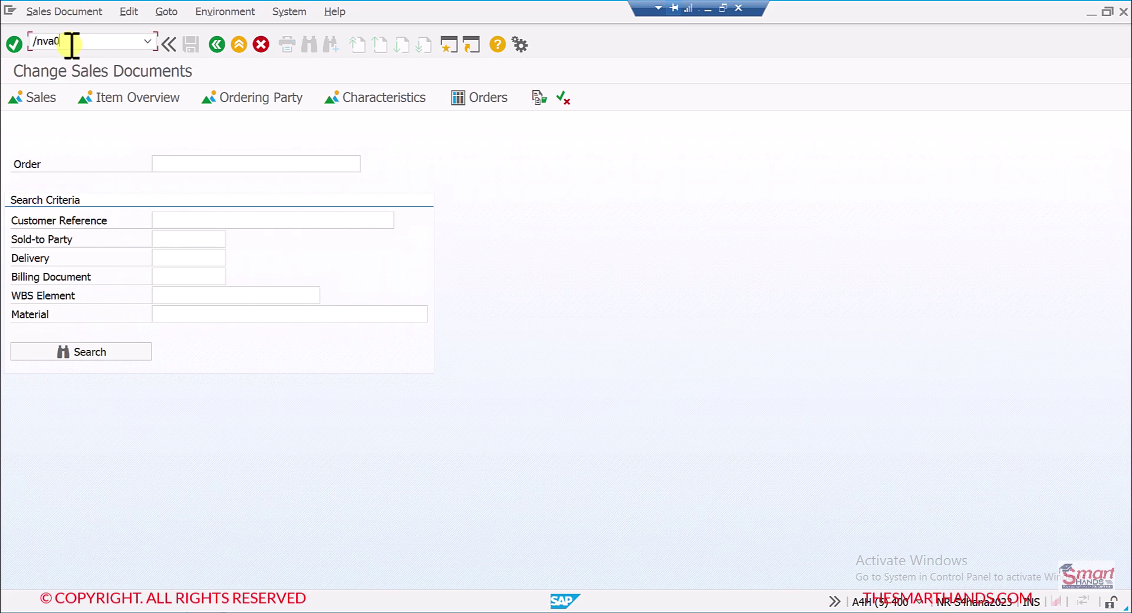
pyautogui.write('/nva05')
pyautogui.press('Return')
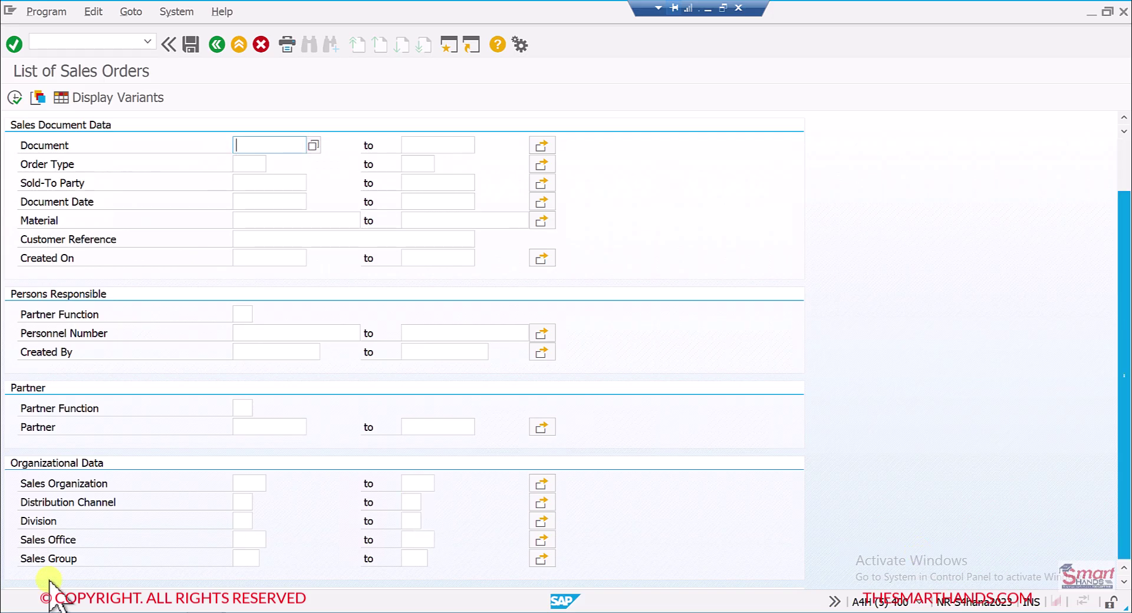
# Step: Execute the report and open the Test Number range sales order from the list
pyautogui.scroll(-3, 23, 563)
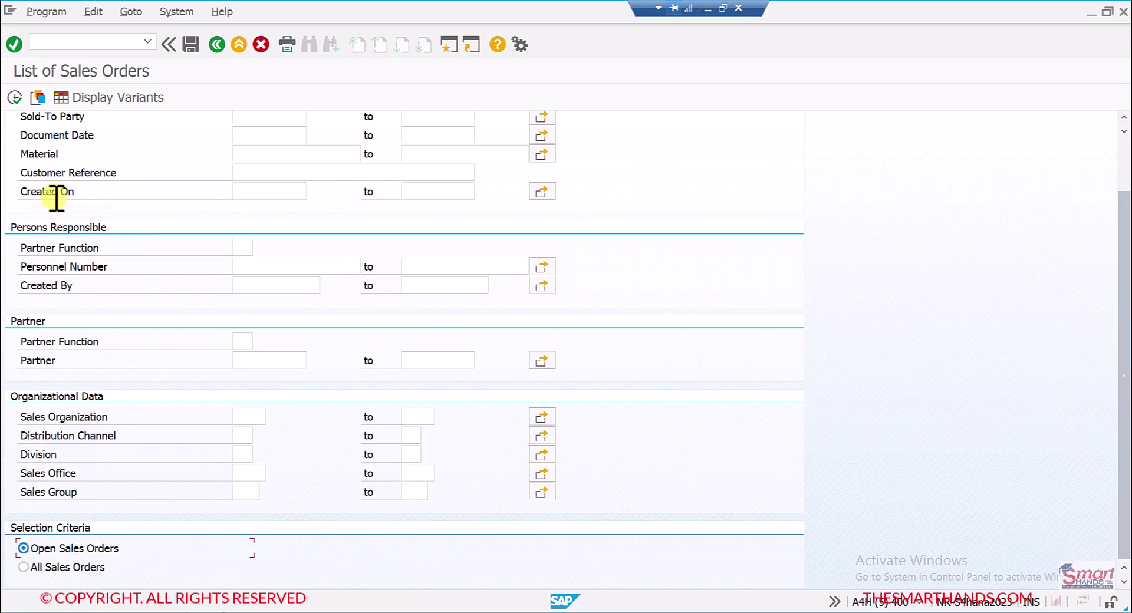
pyautogui.click(15, 97)
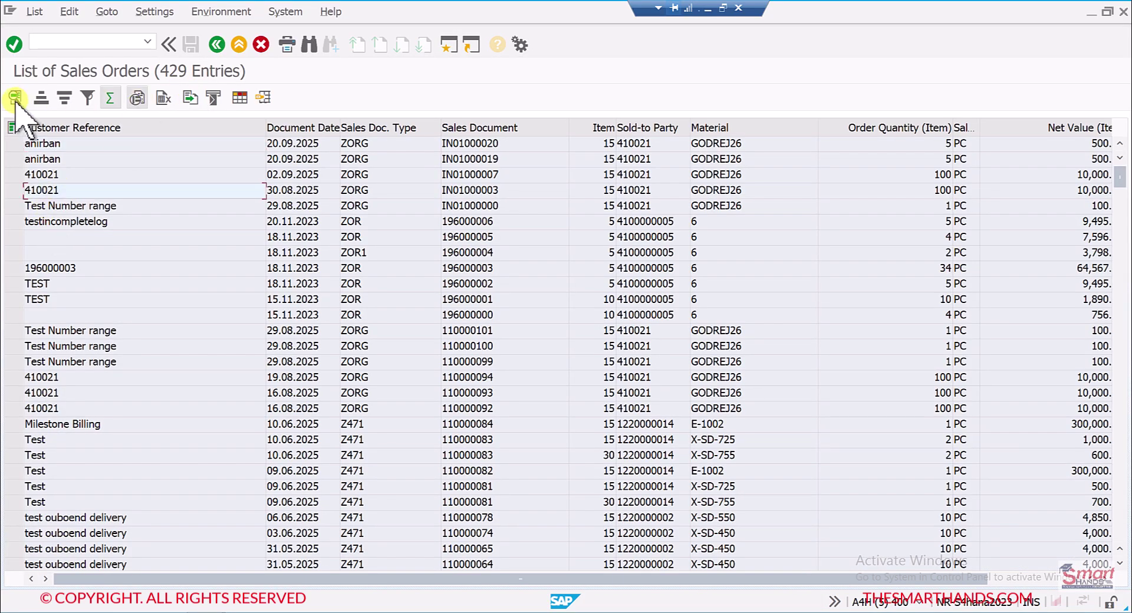
pyautogui.click(42, 189)
pyautogui.doubleClick(42, 204)
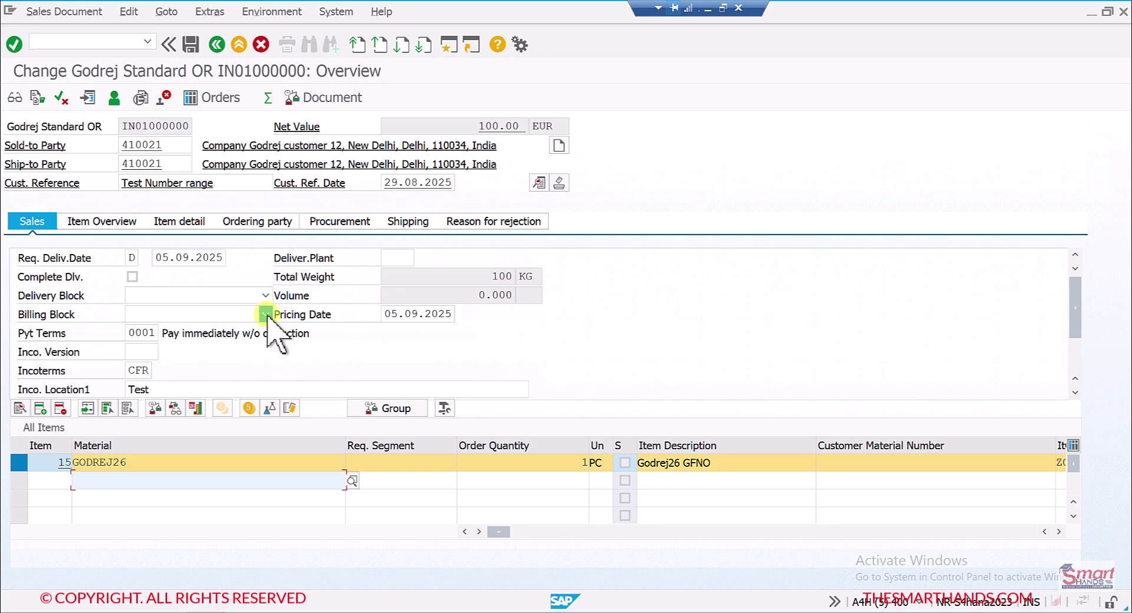
pyautogui.click(266, 315)
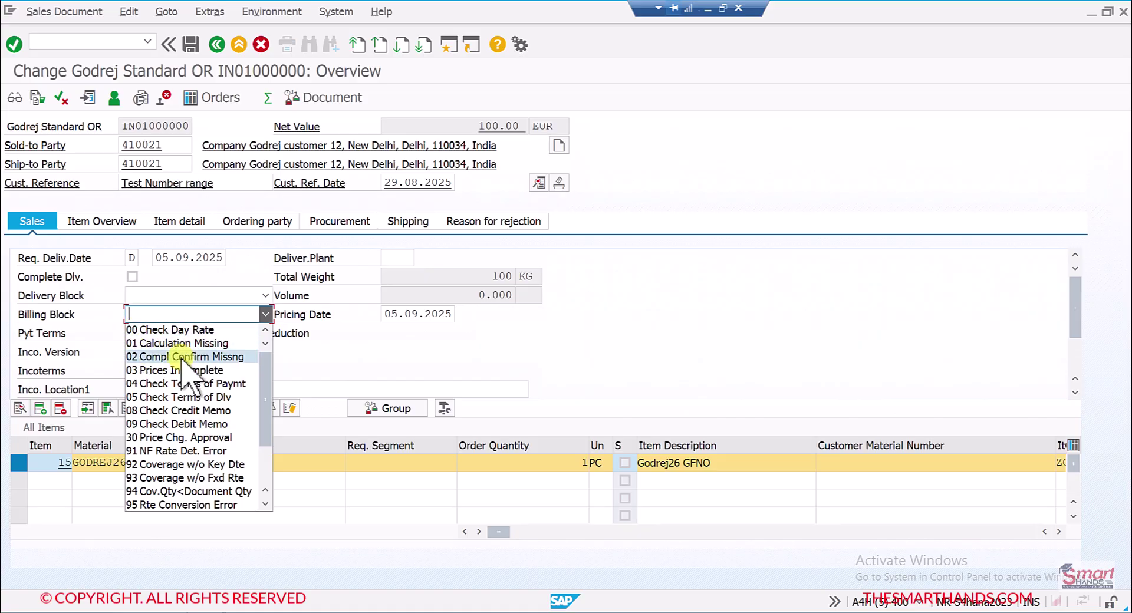
pyautogui.click(266, 295)
pyautogui.click(265, 295)
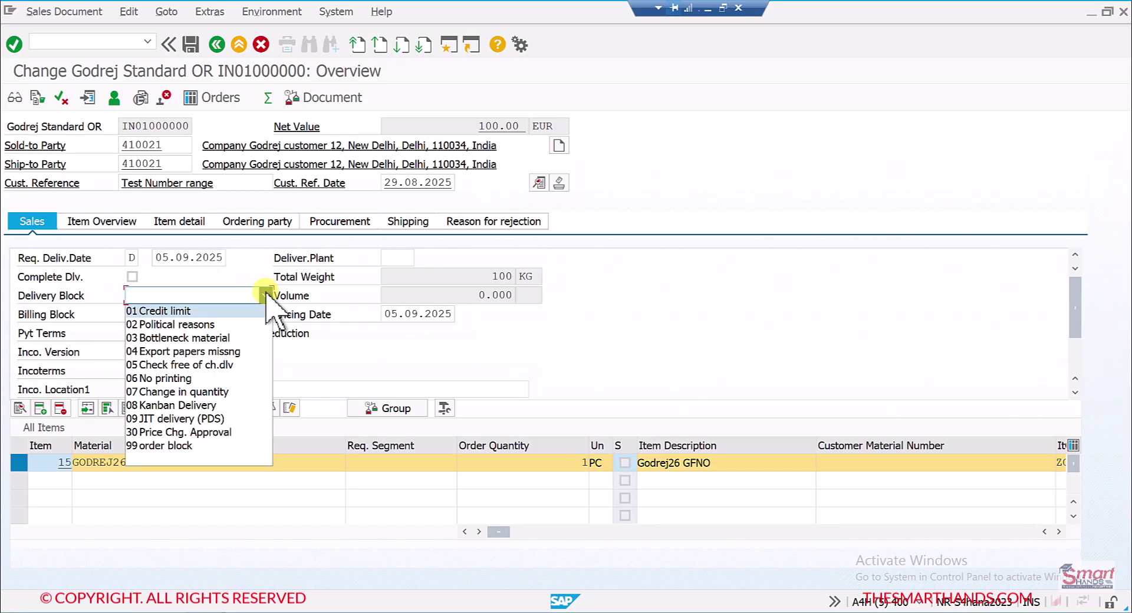
pyautogui.press('Down')
pyautogui.press('Down')
pyautogui.press('Down')
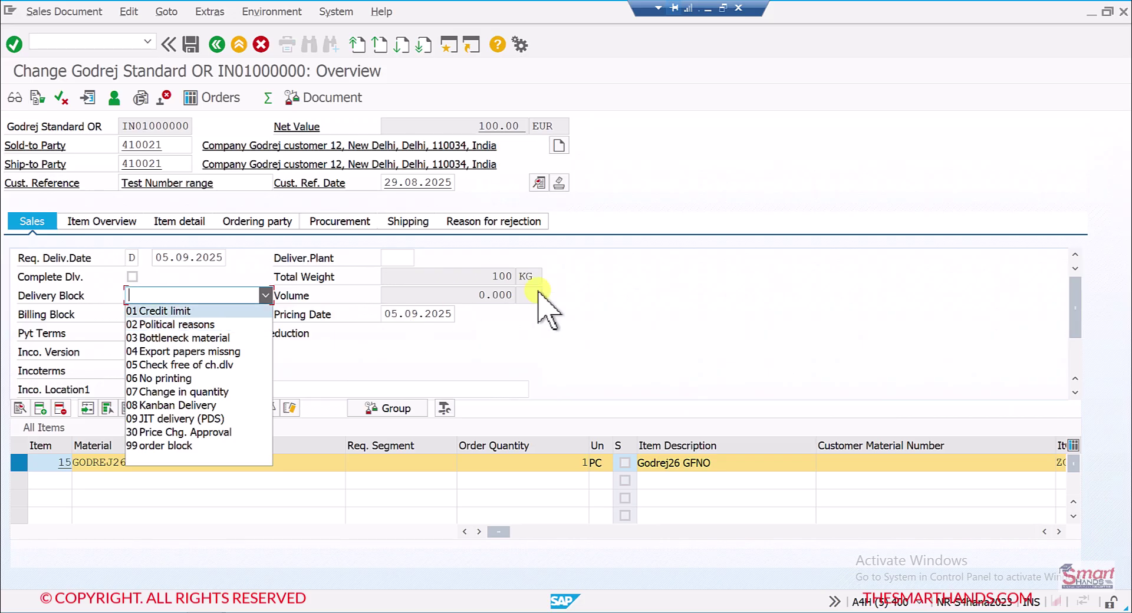
pyautogui.press('Escape')
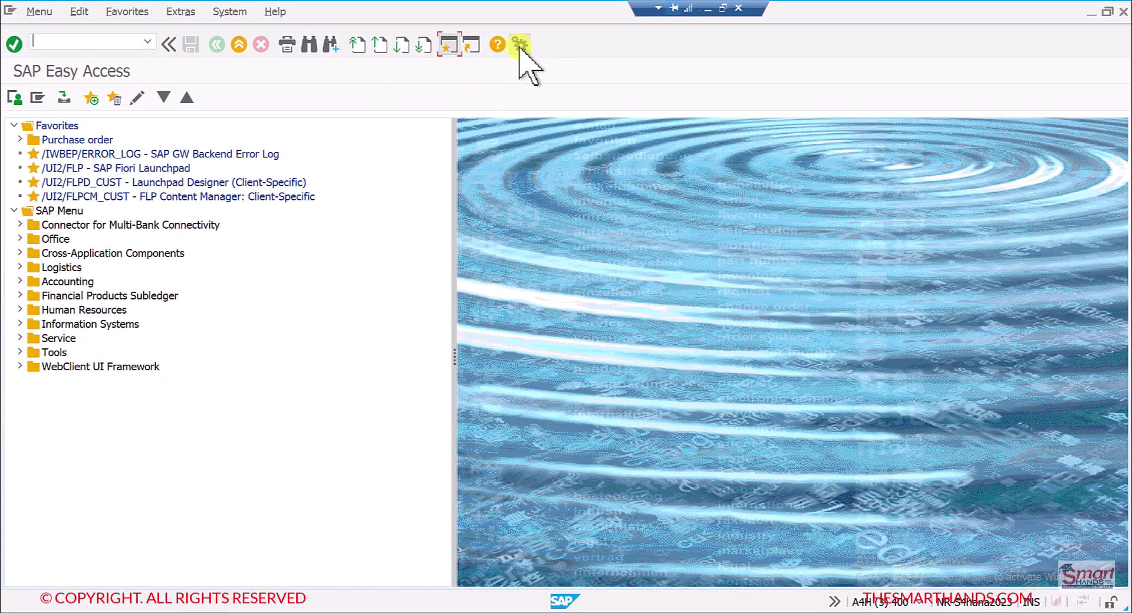
pyautogui.click(519, 44)
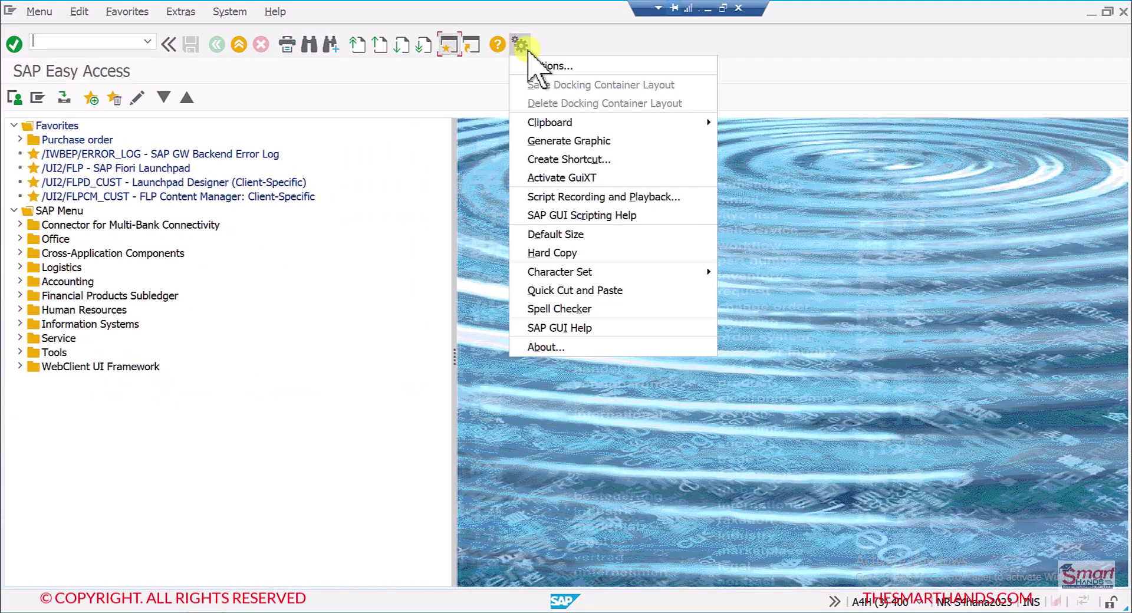
pyautogui.click(548, 67)
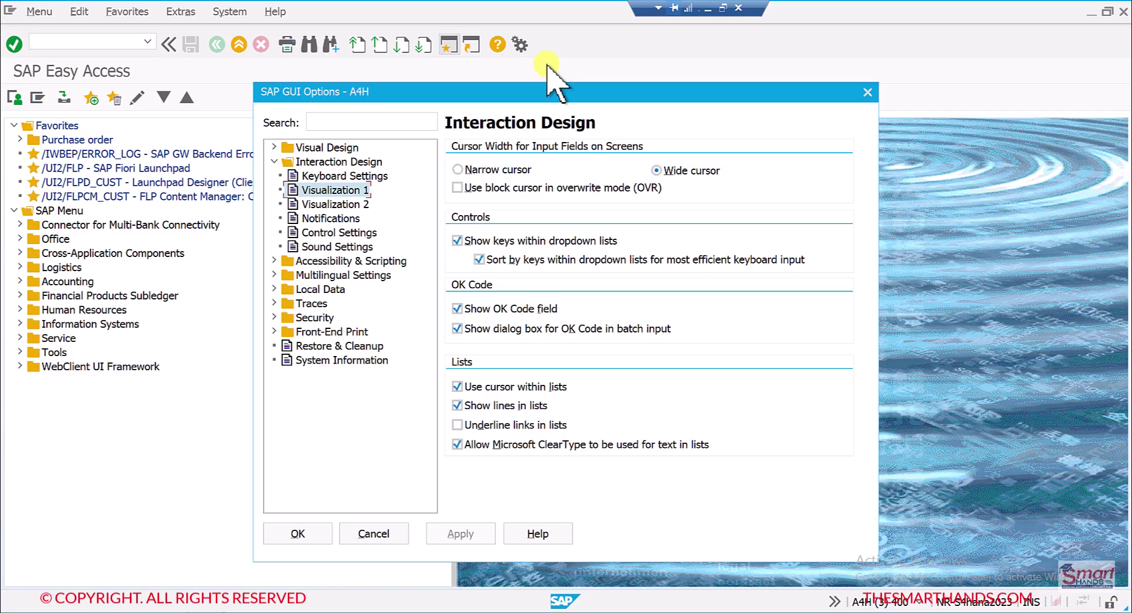
pyautogui.click(867, 92)
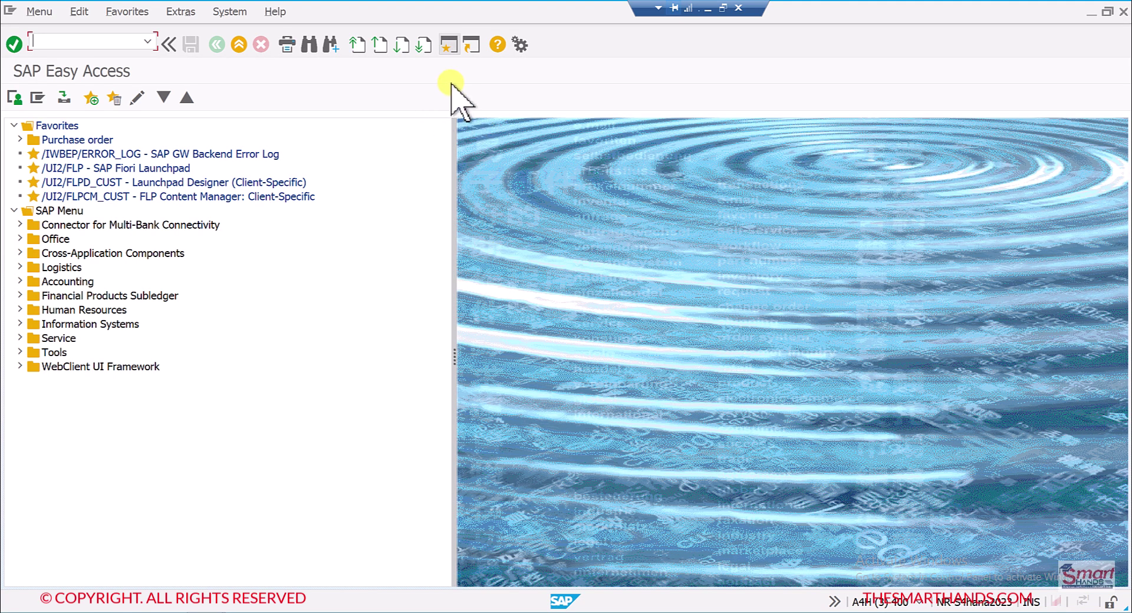
# Step: Open a new GUI window and run va02, with order IN01000000 prefilled
pyautogui.click(448, 51)
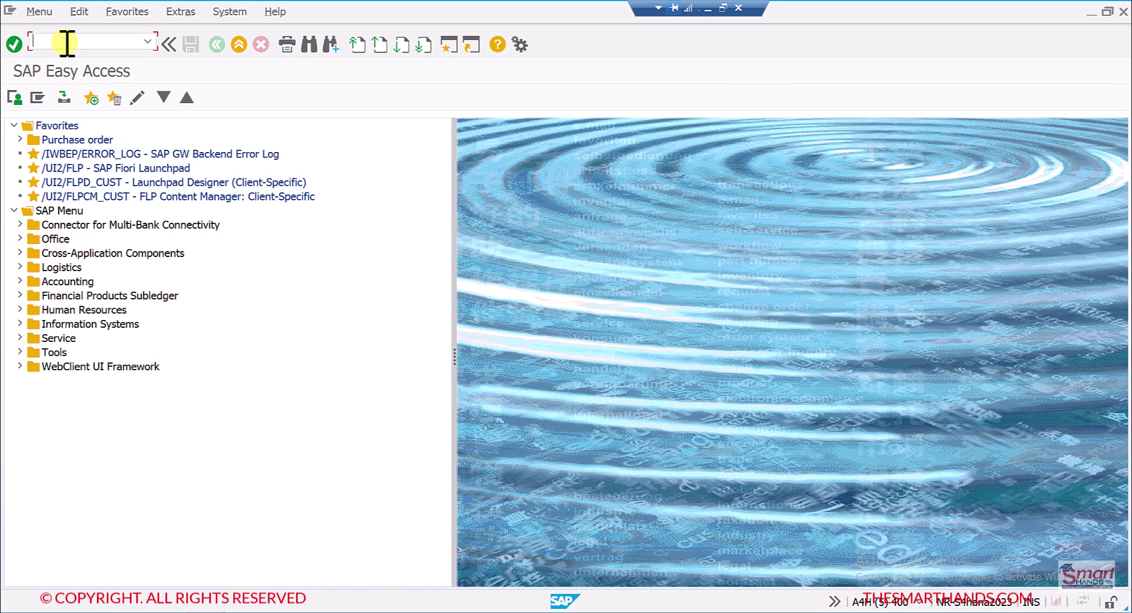
pyautogui.write('va02')
pyautogui.press('Return')
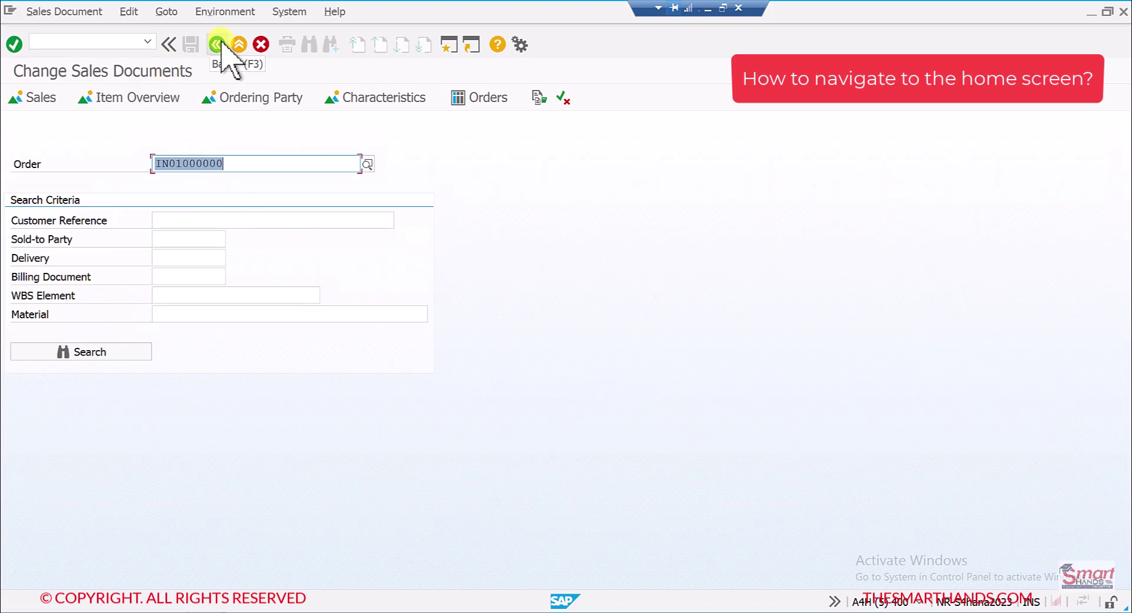
pyautogui.press('Return')
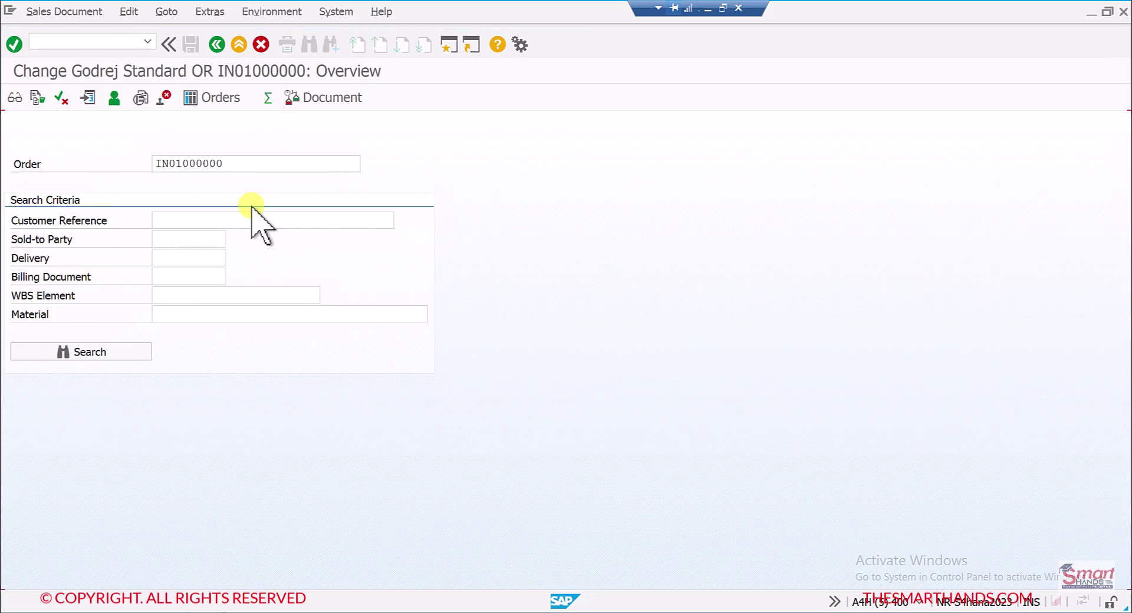
pyautogui.click(216, 45)
pyautogui.click(217, 44)
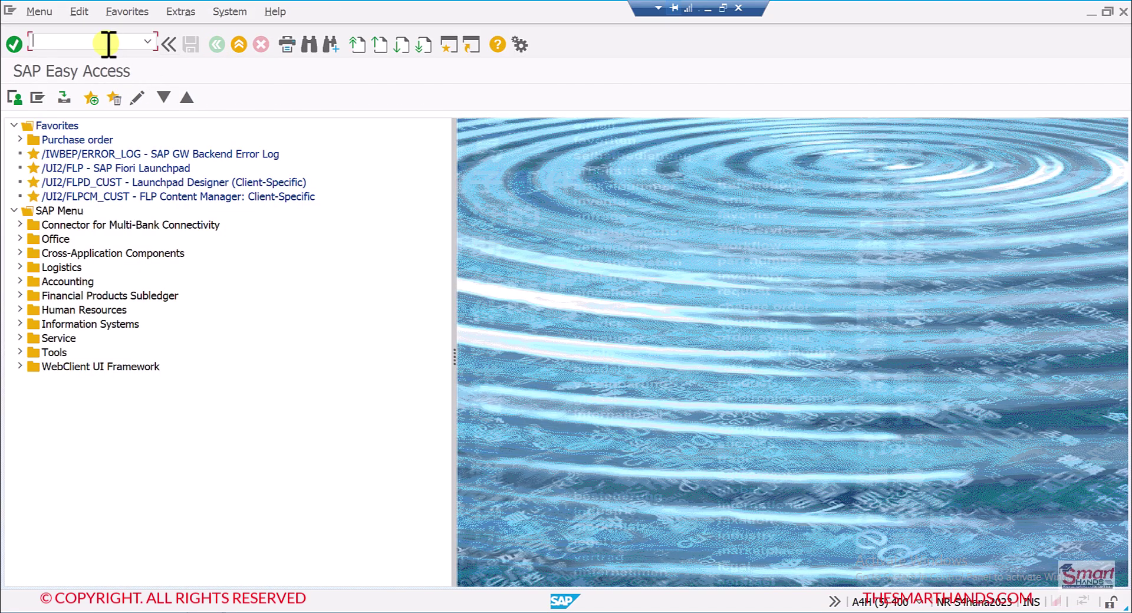
pyautogui.write('va02')
pyautogui.press('Return')
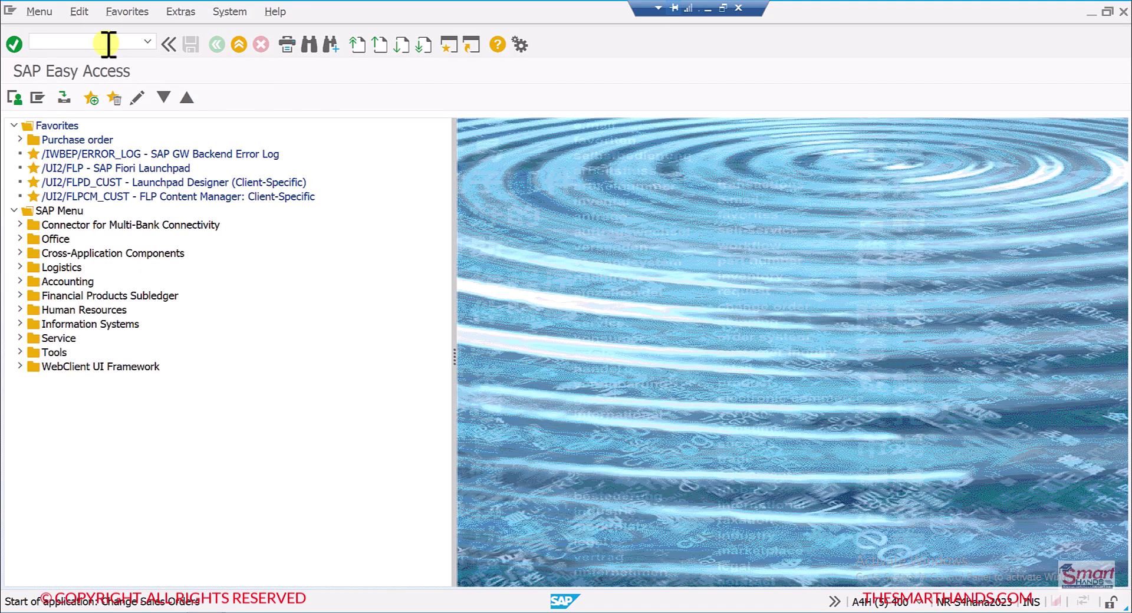
pyautogui.press('Return')
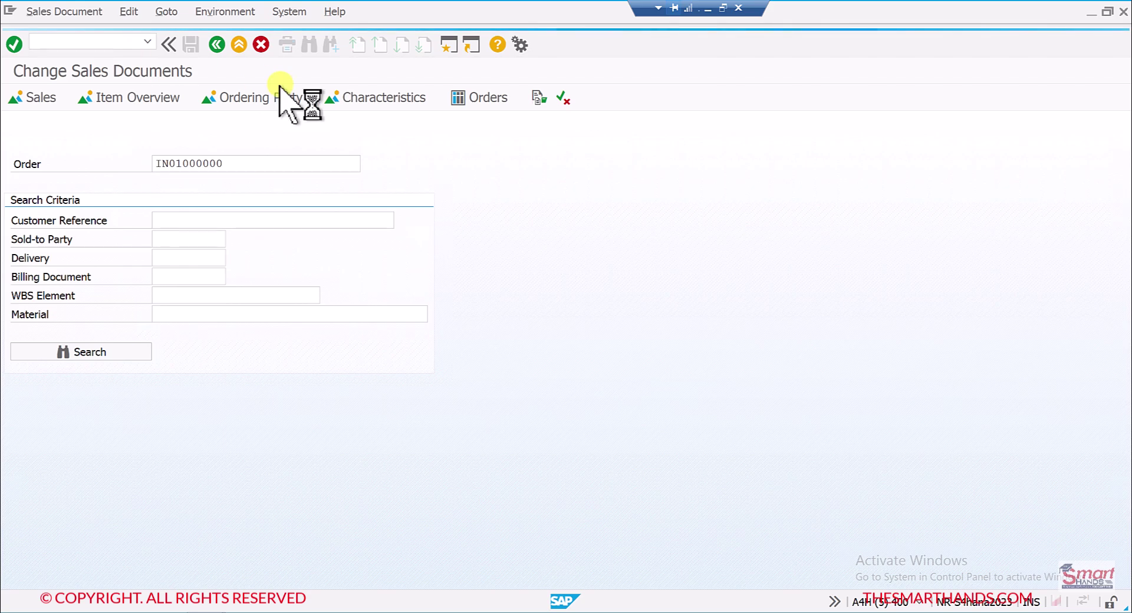
pyautogui.click(263, 46)
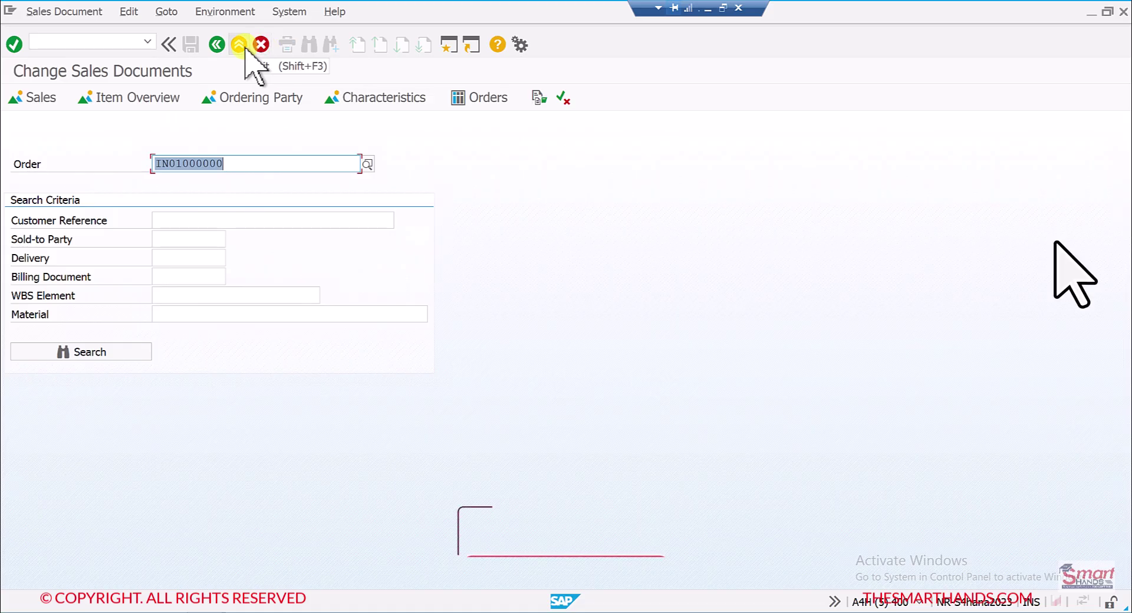
pyautogui.click(91, 41)
pyautogui.write('/nva')
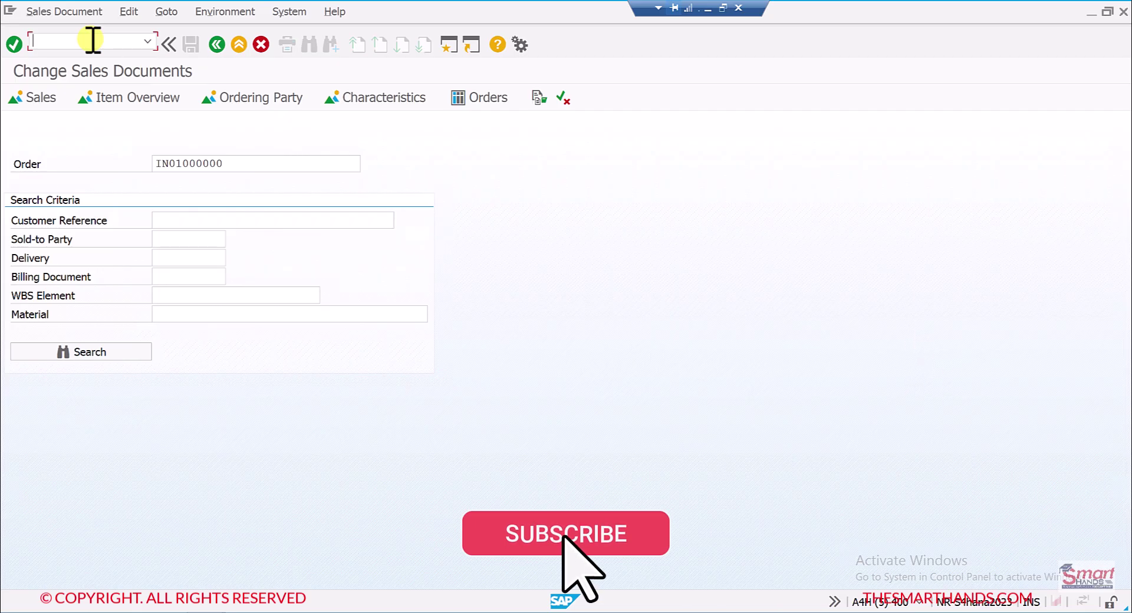
pyautogui.write('02')
pyautogui.press('Return')
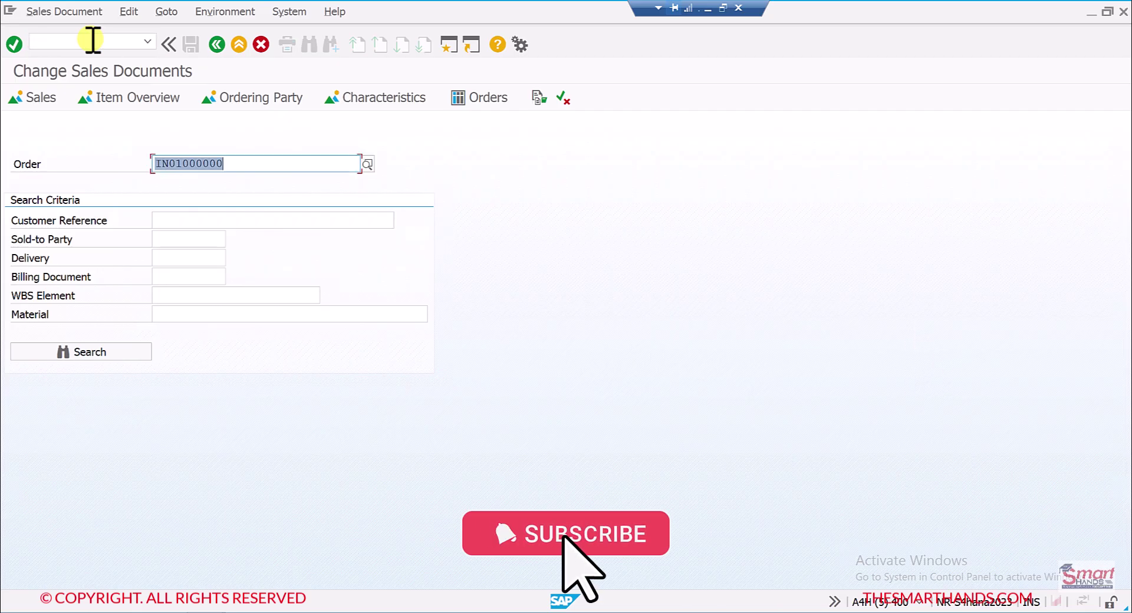
pyautogui.press('Return')
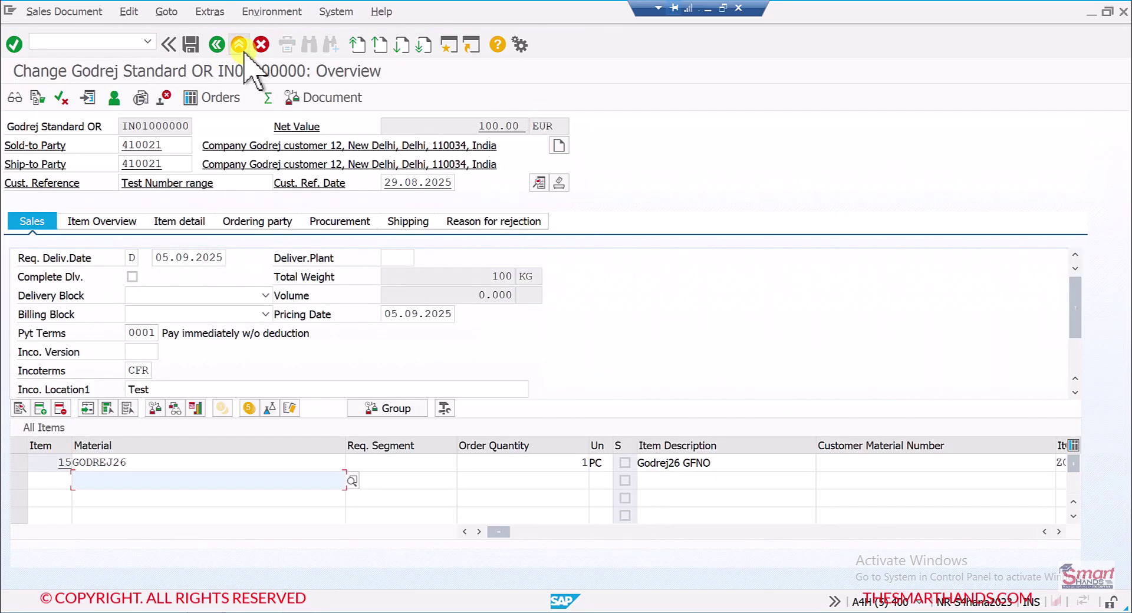
pyautogui.click(239, 44)
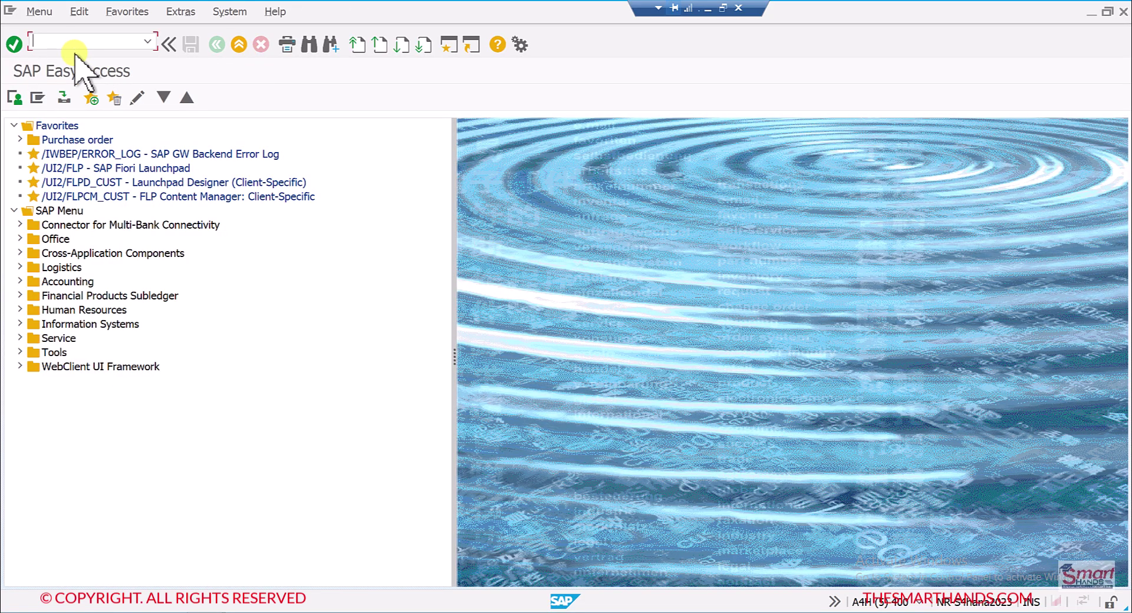
pyautogui.write('va02')
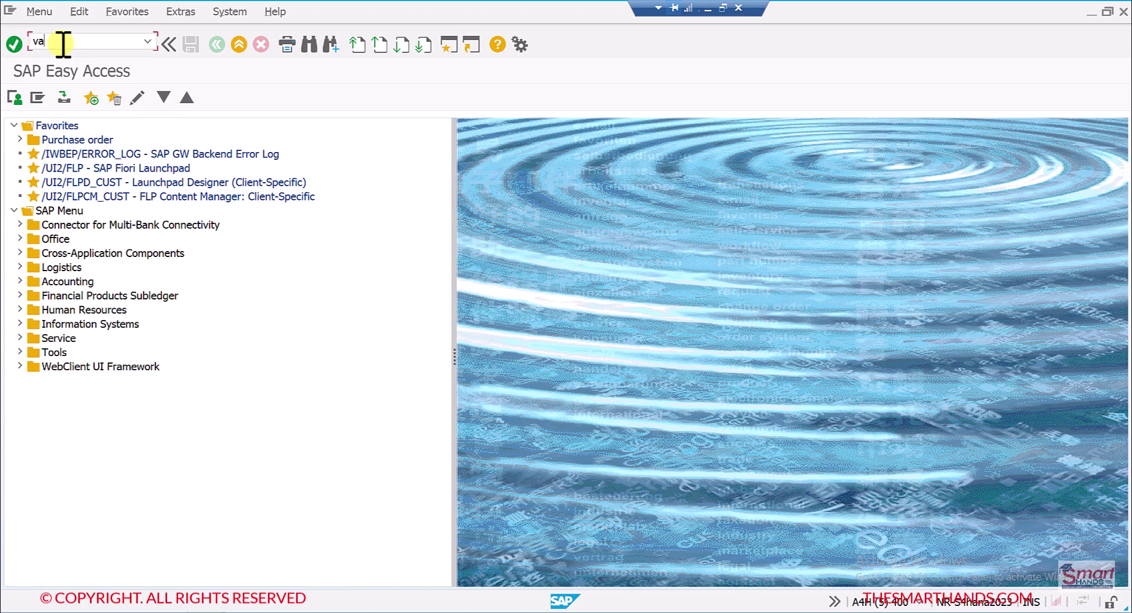
pyautogui.press('Return')
pyautogui.press('Return')
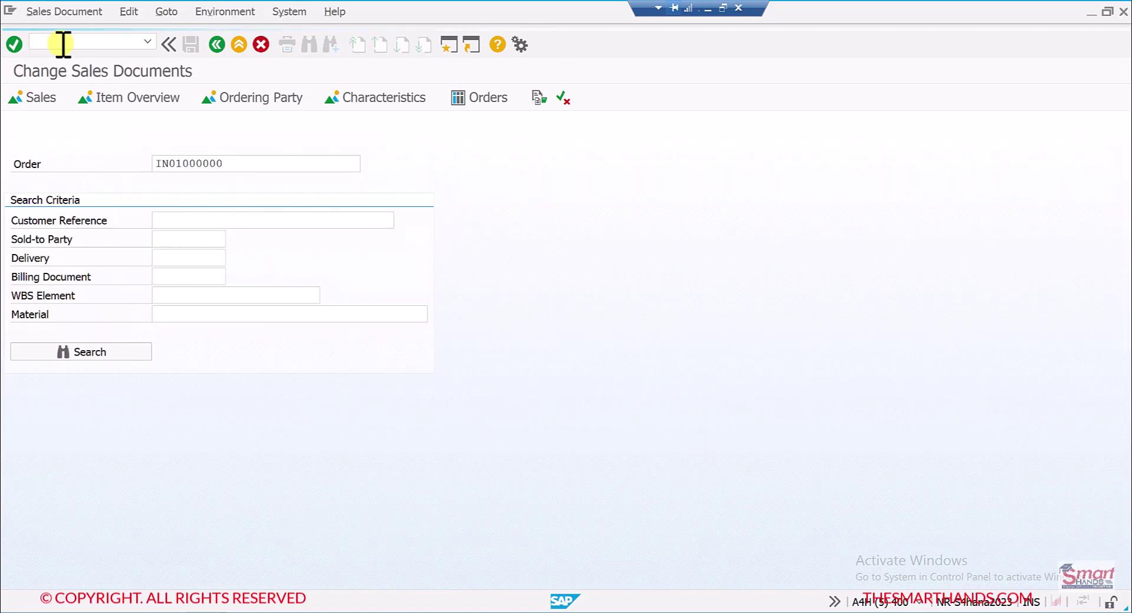
pyautogui.click(63, 44)
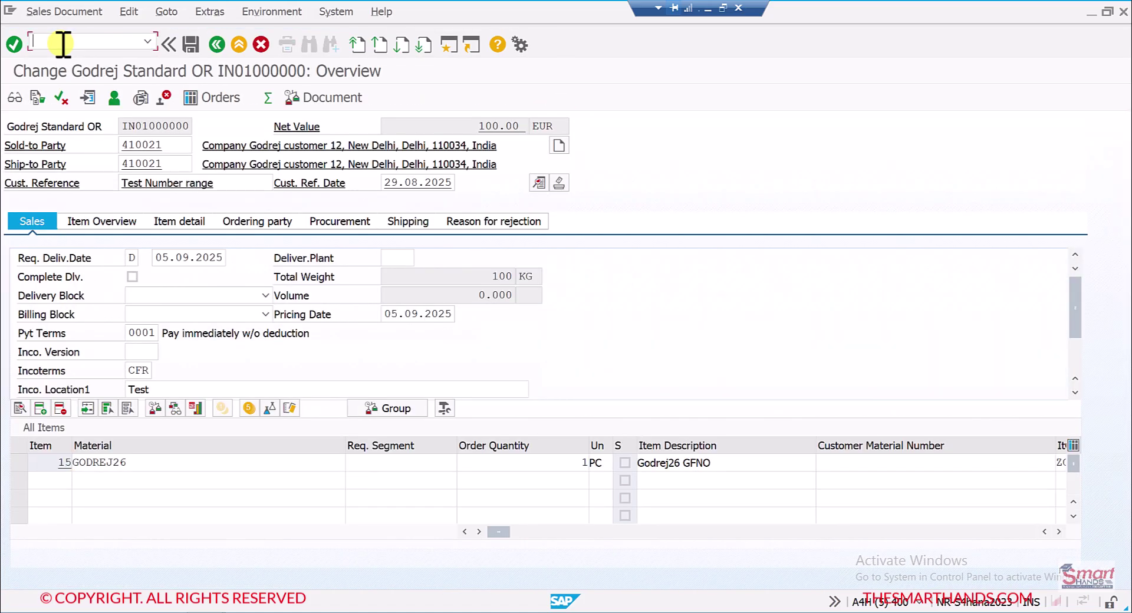
pyautogui.write('/n')
pyautogui.press('Return')
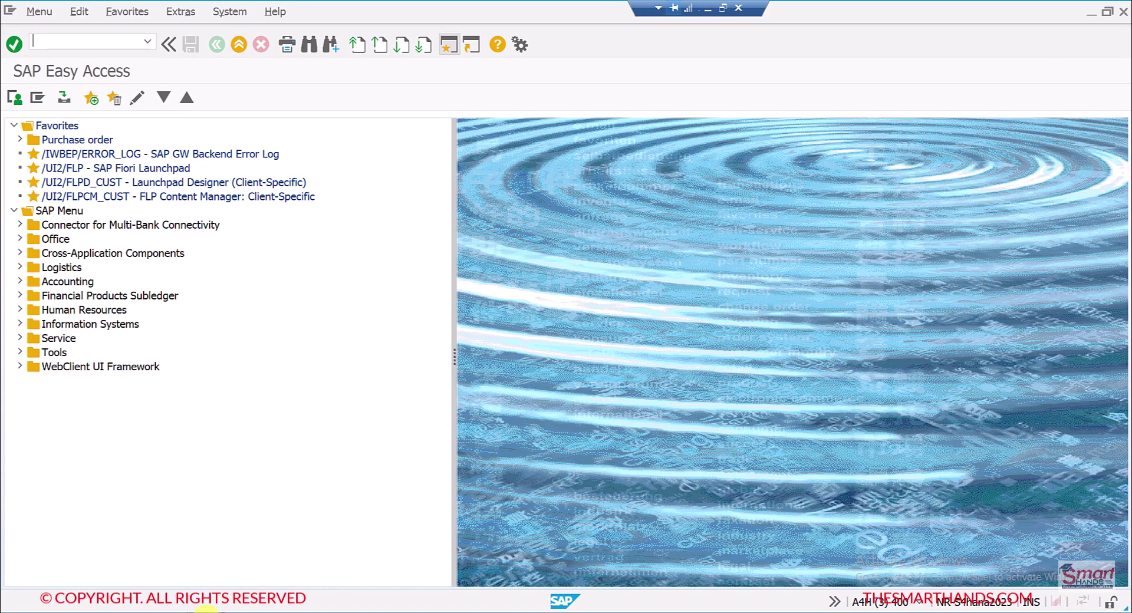
# Step: Bring another session forward and exit it, declining the Log Off prompt
pyautogui.click(205, 608)
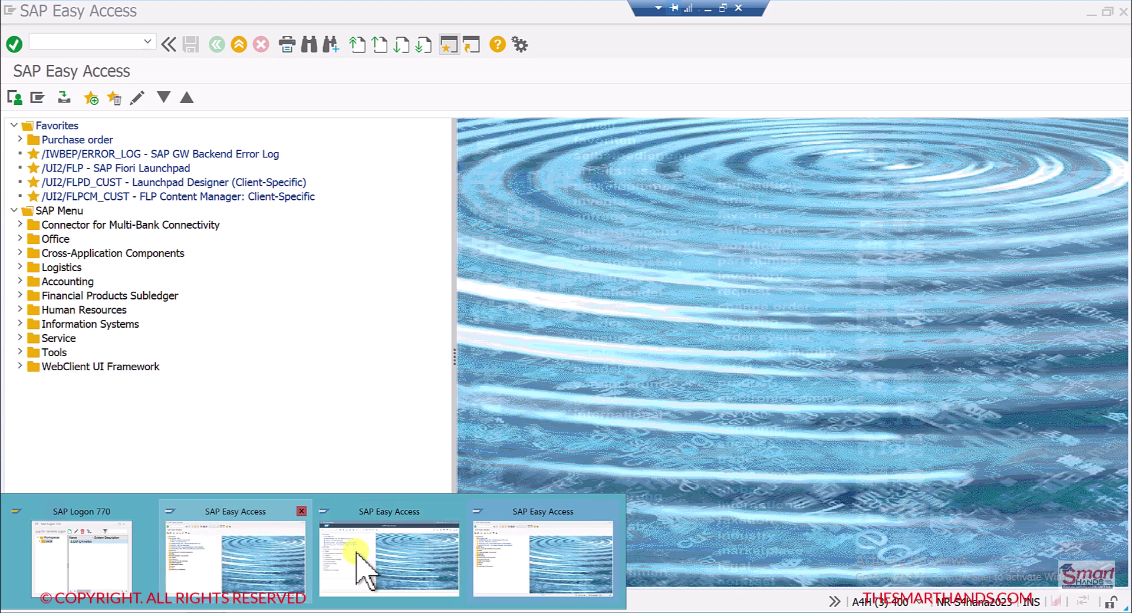
pyautogui.click(657, 265)
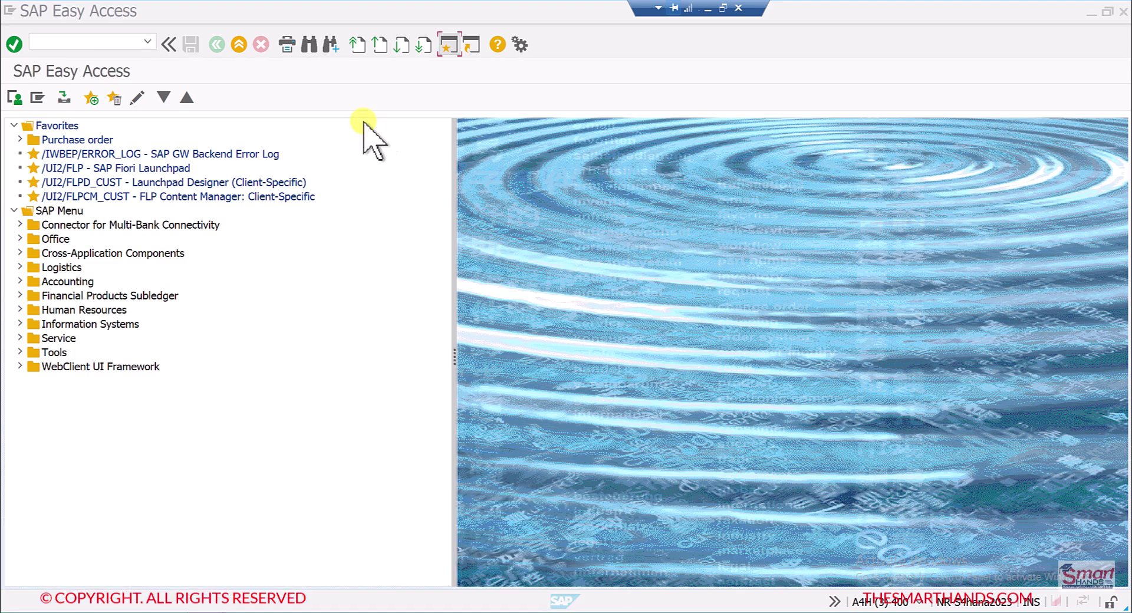
pyautogui.click(239, 44)
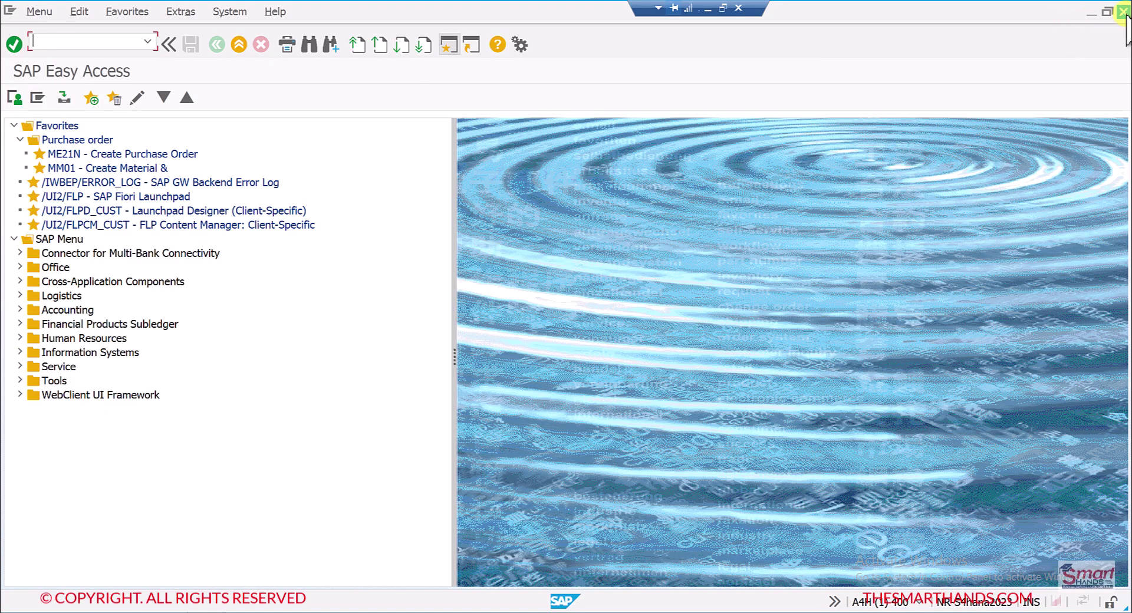
pyautogui.hotkey('shift', 'F3')
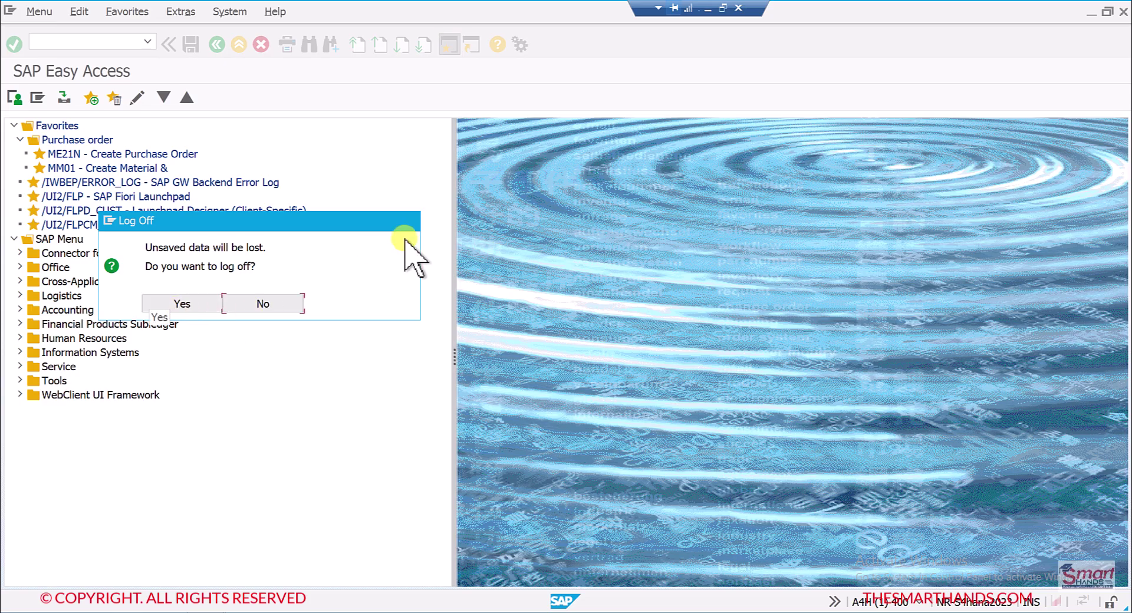
pyautogui.click(262, 305)
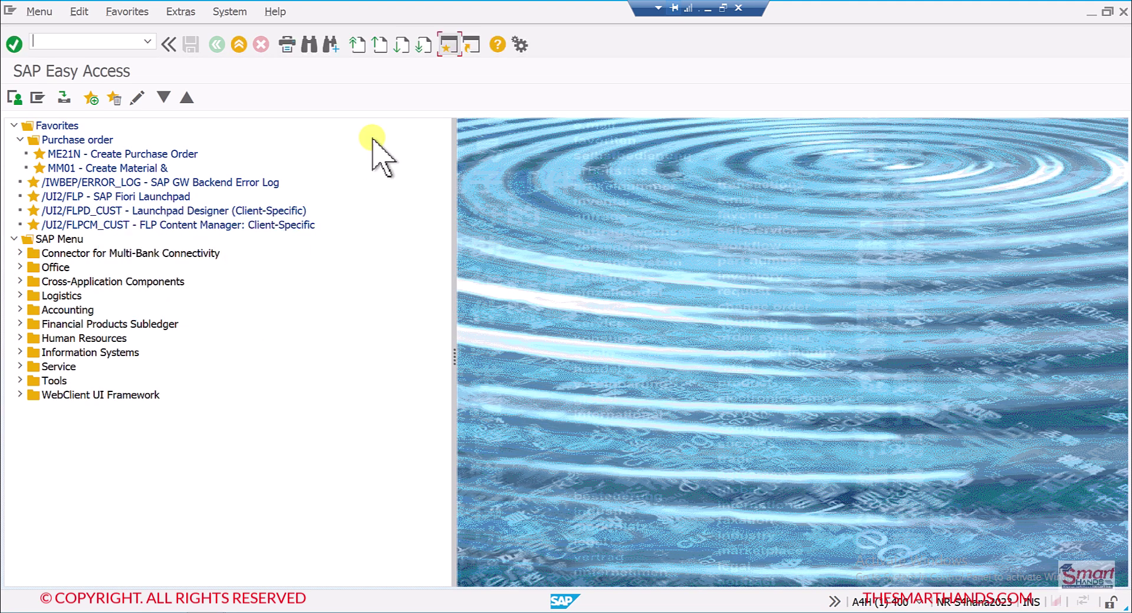
# Step: Collapse the Purchase order favorites folder and switch to the other SAP Easy Access session
pyautogui.doubleClick(168, 142)
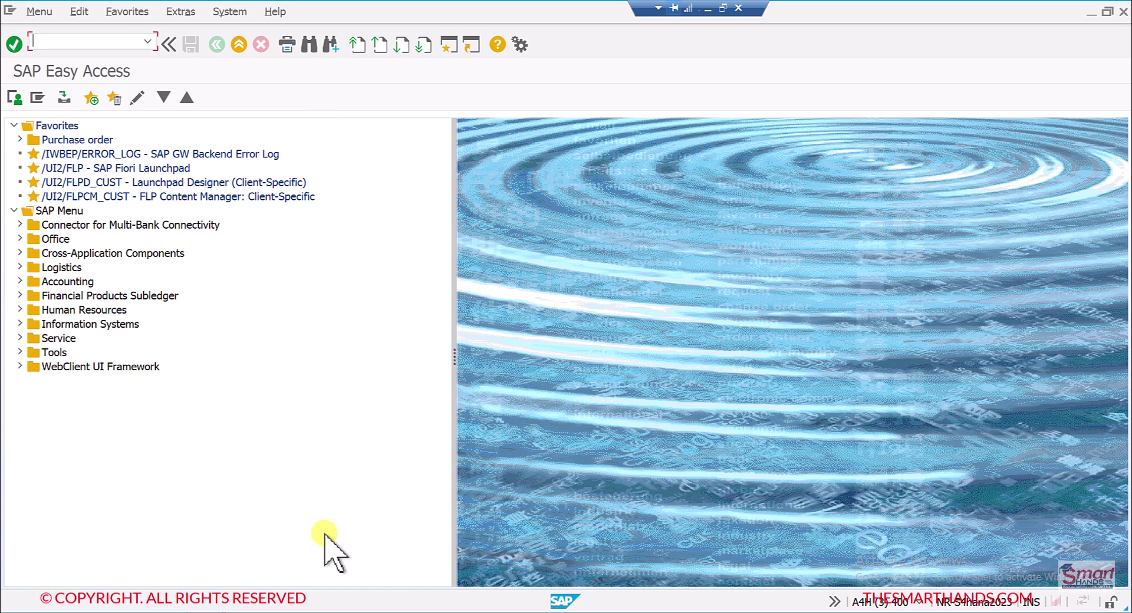
pyautogui.click(205, 611)
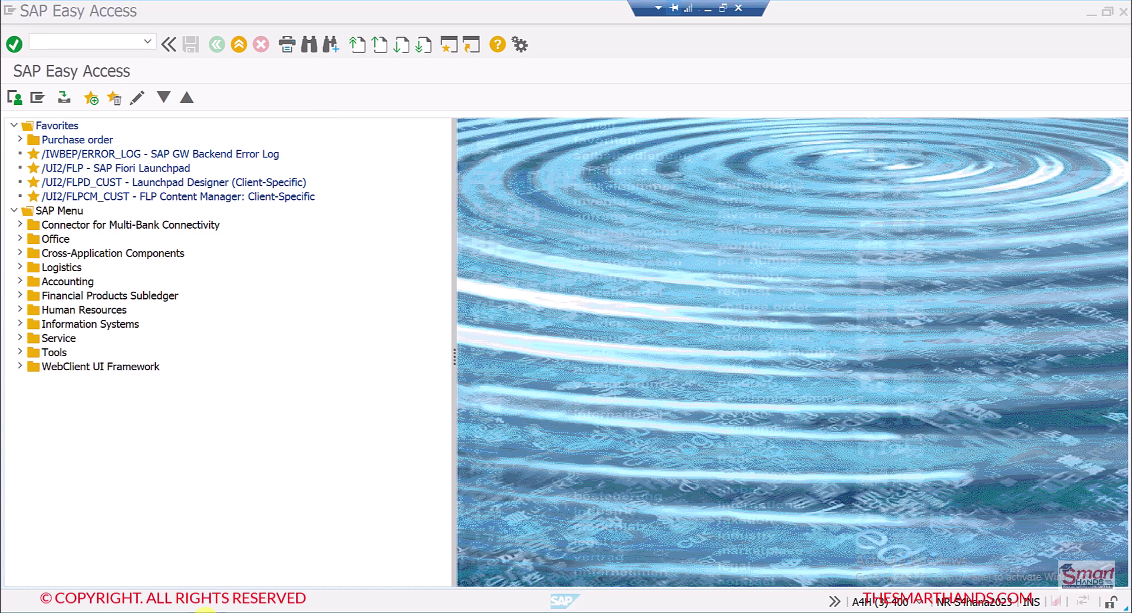
pyautogui.moveTo(205, 611)
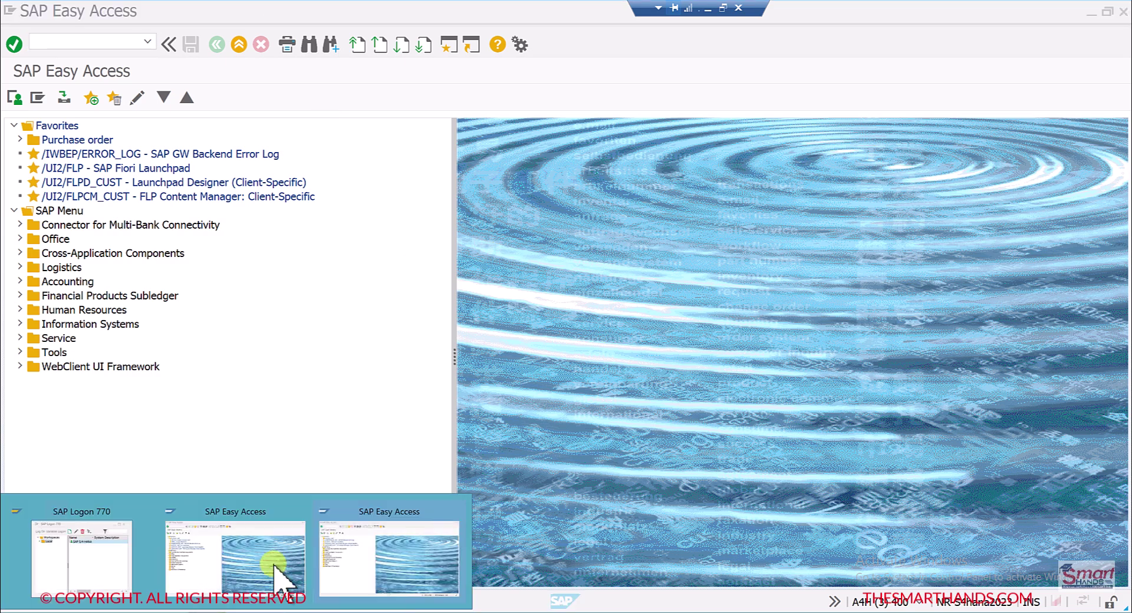
pyautogui.click(401, 545)
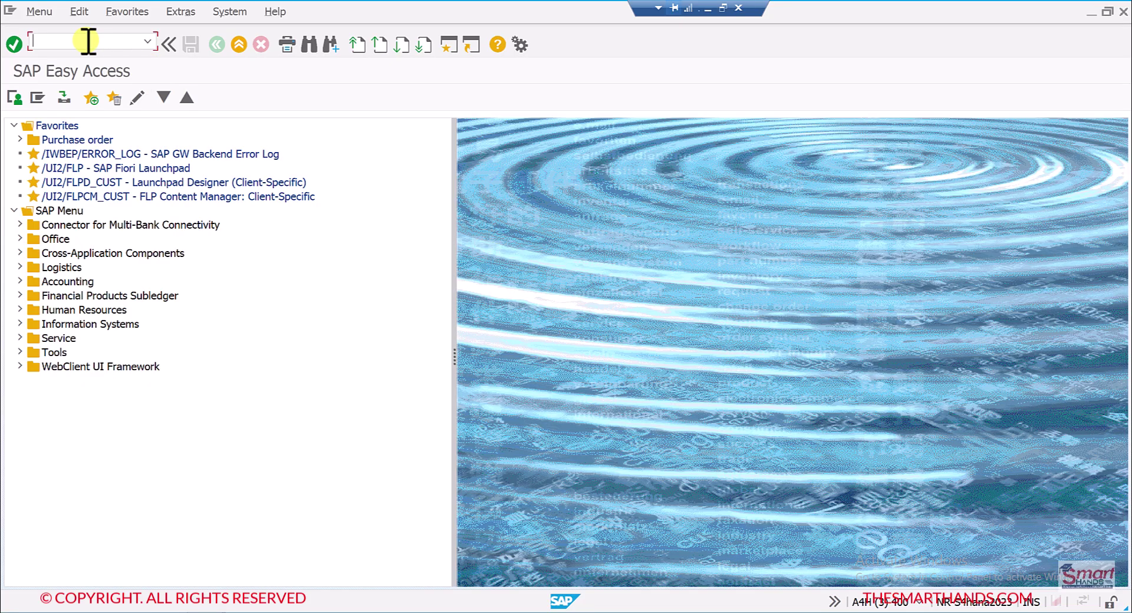
# Step: Replace the typed /nex with /nva02 to reopen order IN01000000's change overview
pyautogui.write('/nex')
pyautogui.press('BackSpace')
pyautogui.press('BackSpace')
pyautogui.press('BackSpace')
pyautogui.press('BackSpace')
pyautogui.write('/nva02')
pyautogui.press('Return')
pyautogui.press('Return')
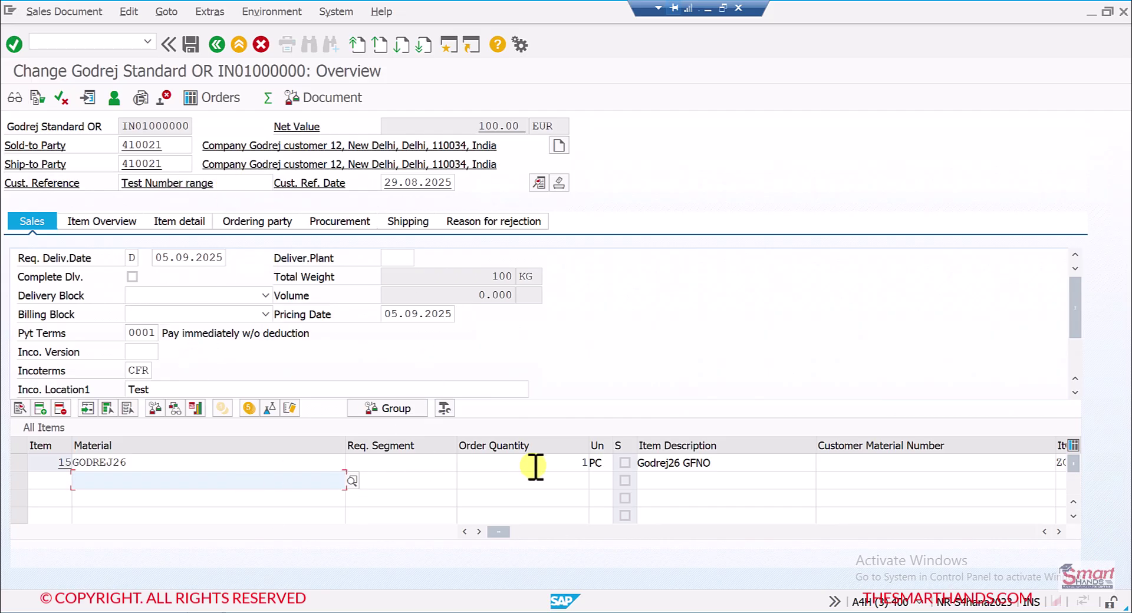
# Step: Change item 15's order quantity from 1 to 2
pyautogui.doubleClick(585, 463)
pyautogui.write('2')
pyautogui.press('Return')
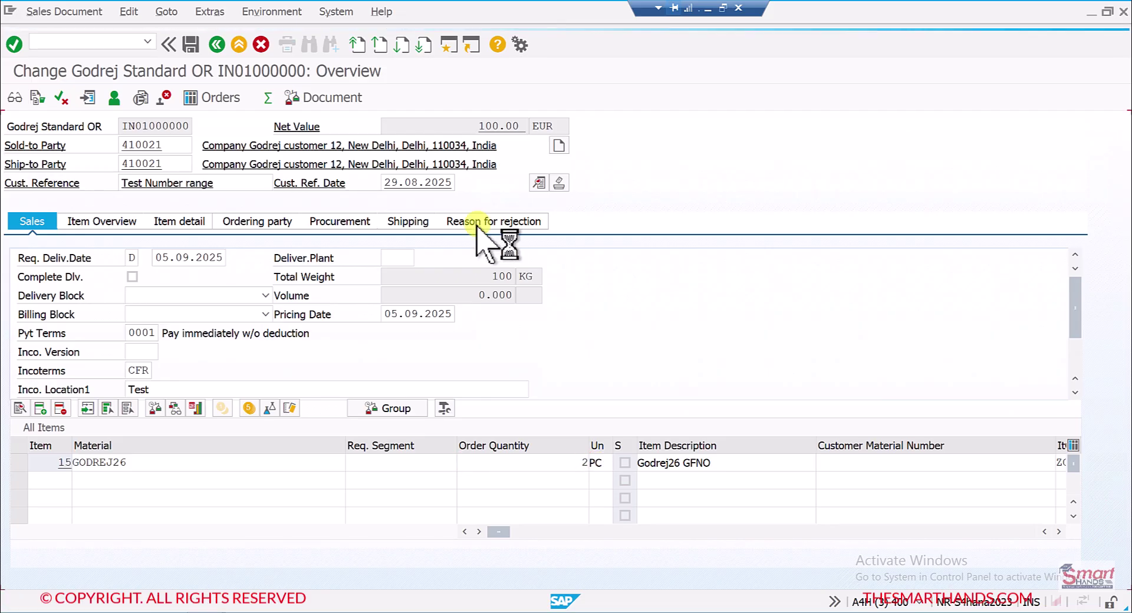
# Step: Exit all sessions with /nex, leaving only the SAP Logon 770 window
pyautogui.click(84, 42)
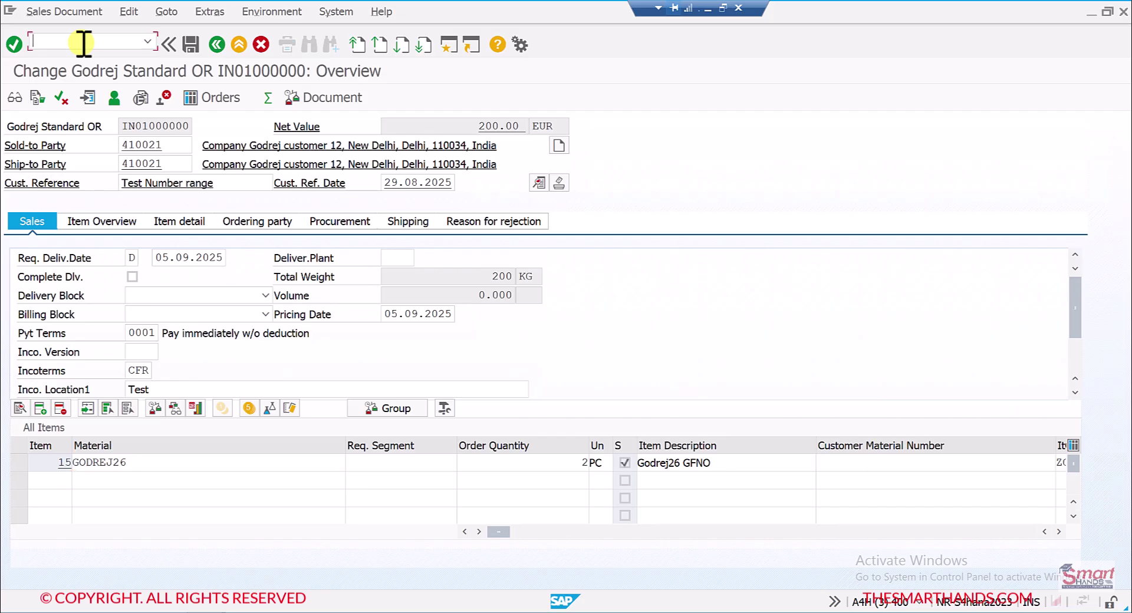
pyautogui.write('/nex')
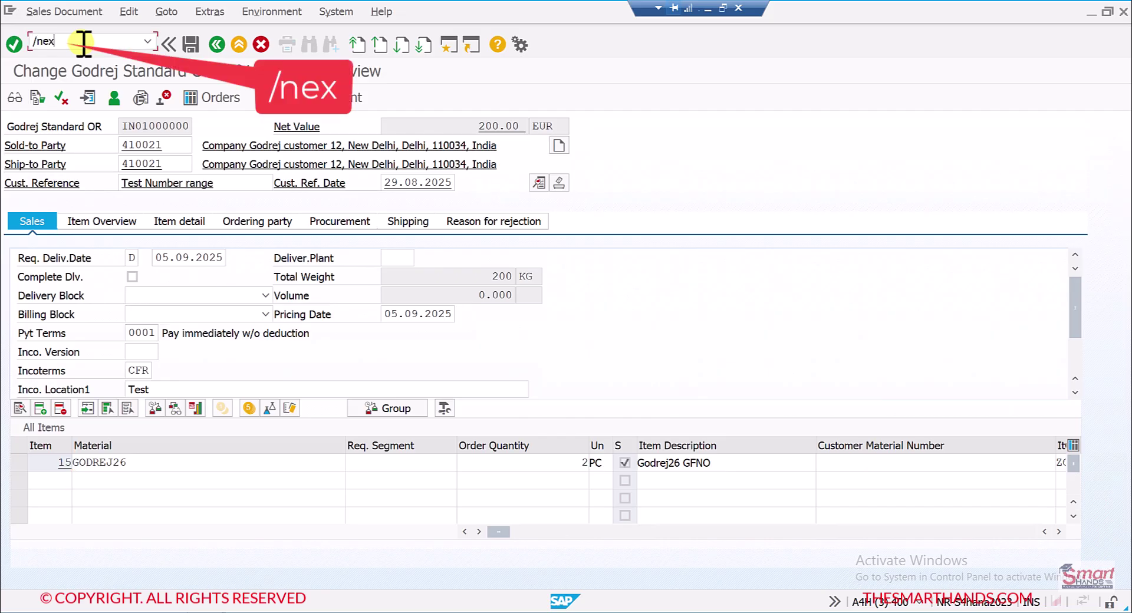
pyautogui.press('Return')
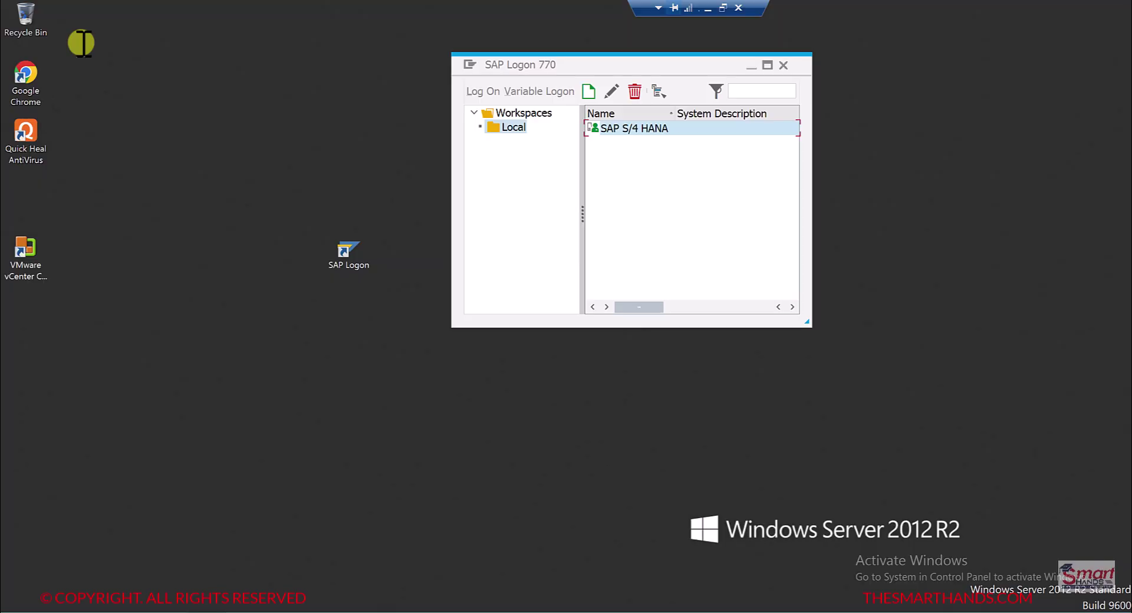